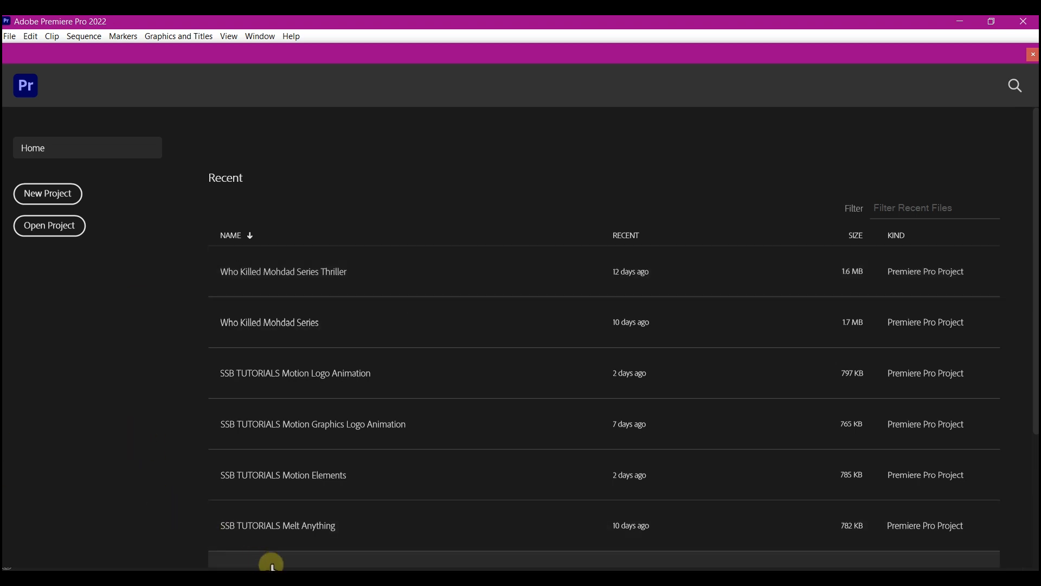
Step: Switch to File Explorer and look through the Media and Premiere files folders inside Project Files
left_click(312, 579)
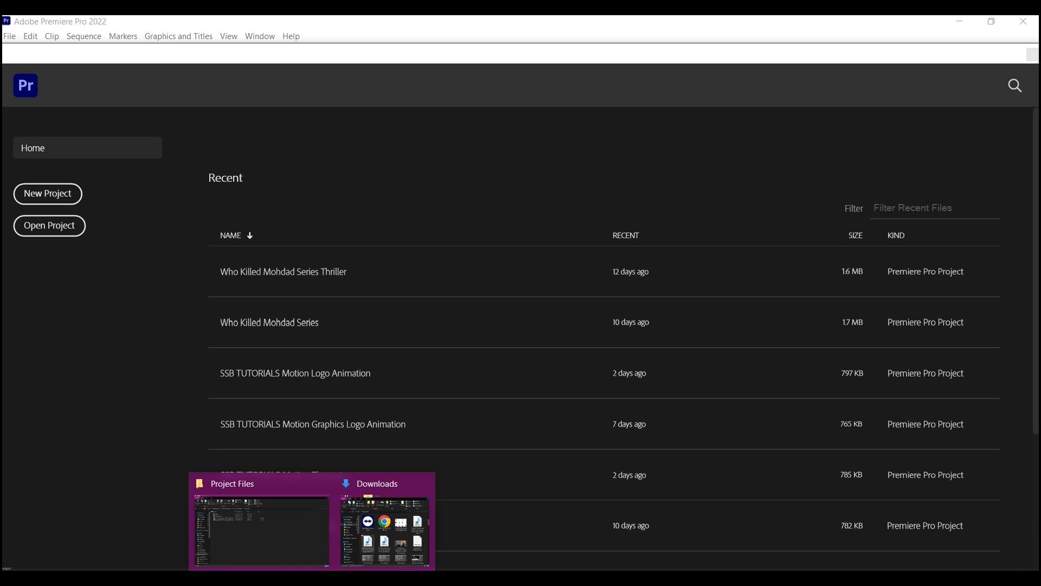
left_click(247, 515)
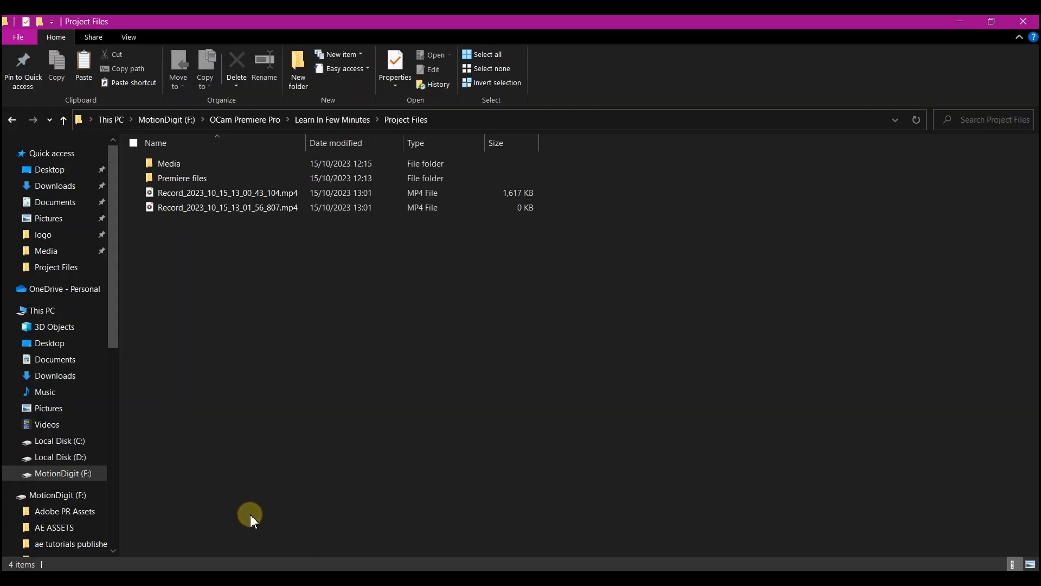
double_click(169, 163)
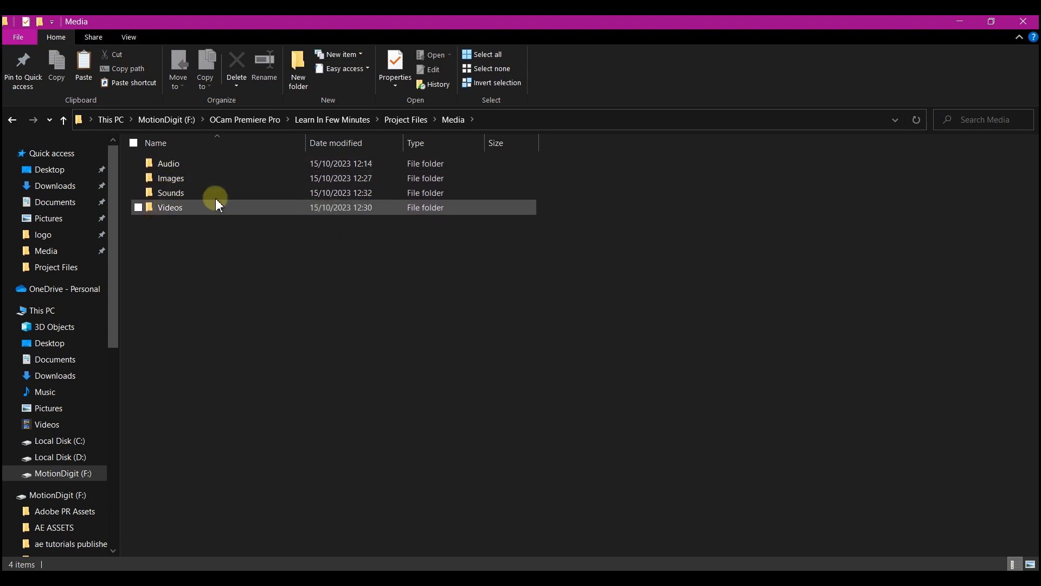
left_click(13, 120)
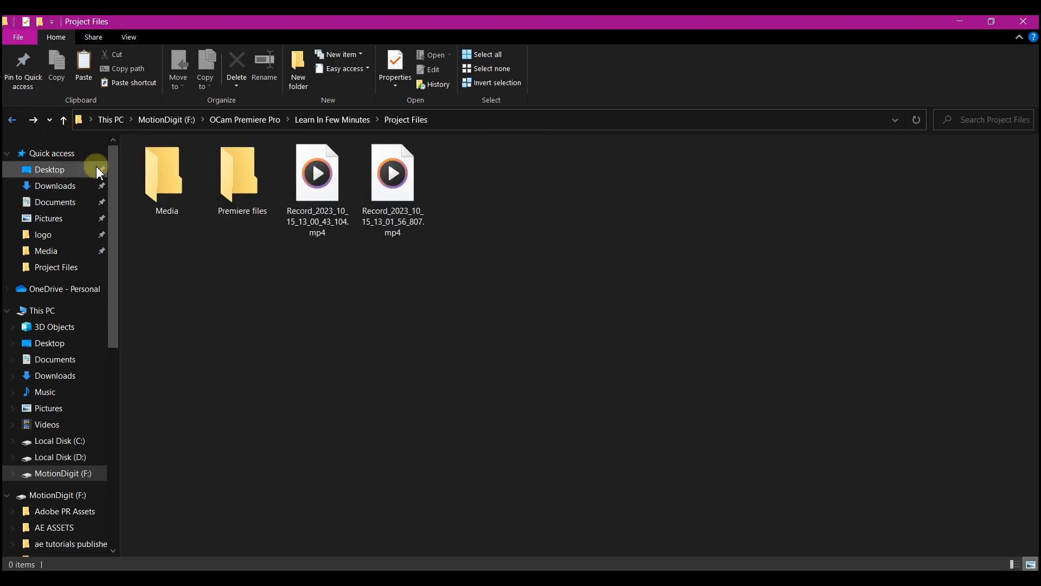
double_click(236, 182)
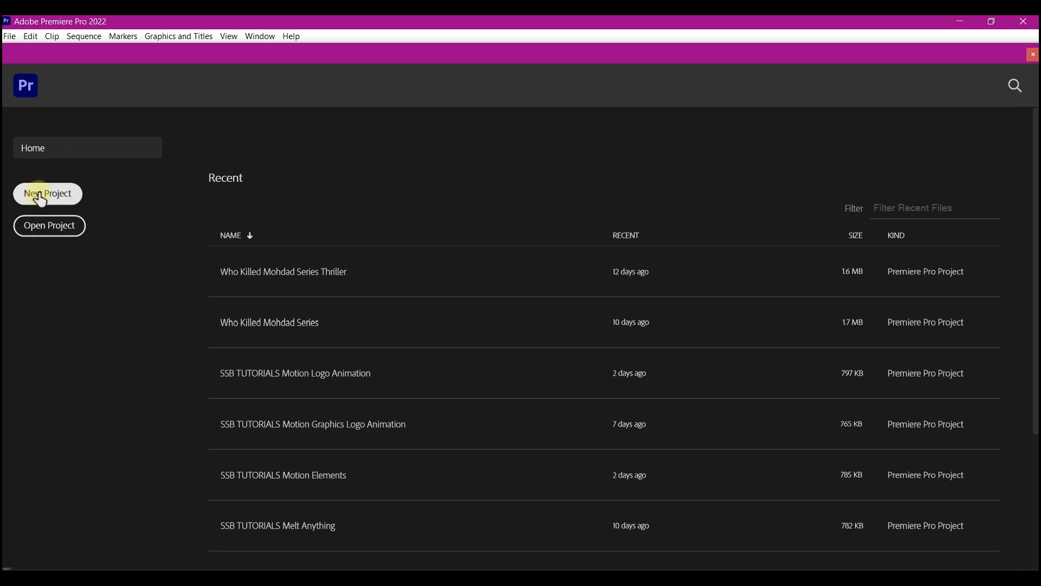
Step: Return to Premiere Pro and create a new project named "beginner" in the default location
left_click(50, 227)
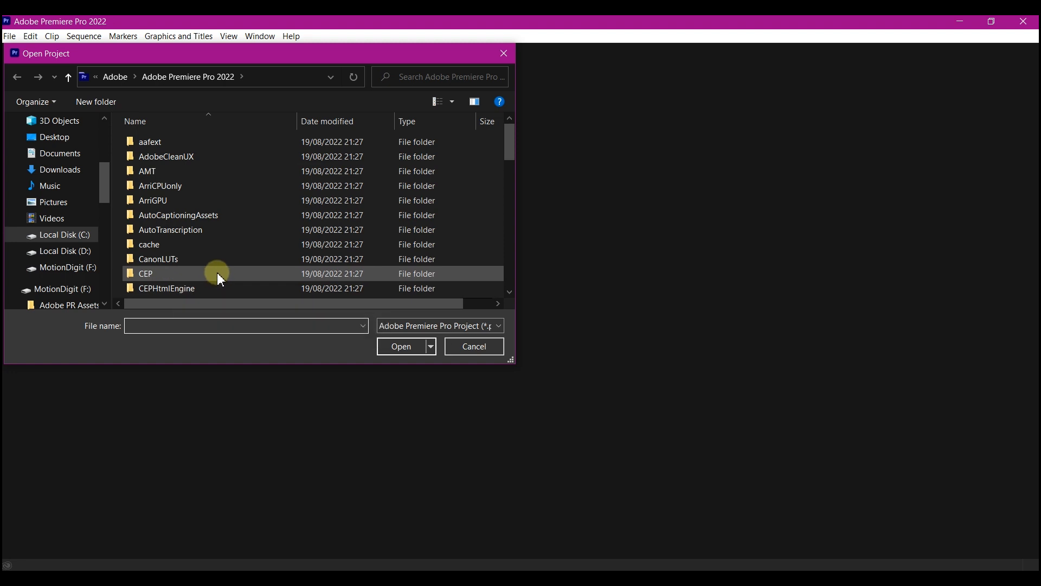
left_click(473, 347)
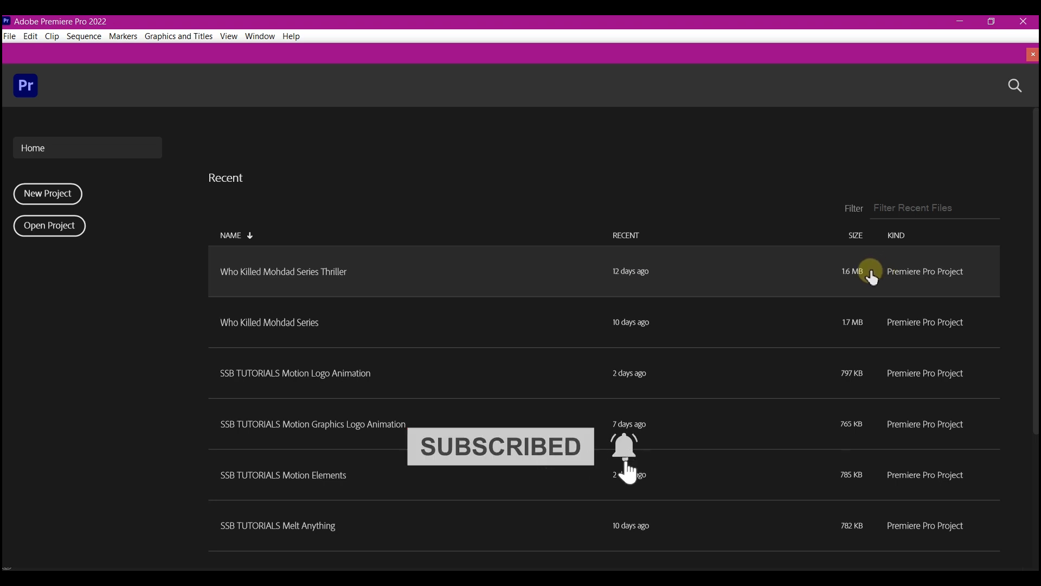
left_click(72, 196)
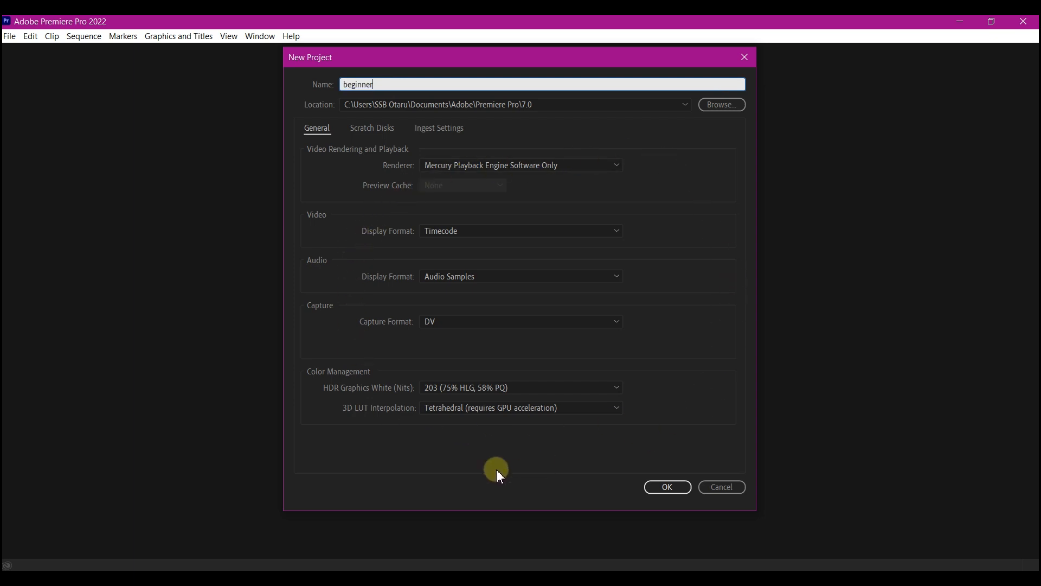
left_click(667, 487)
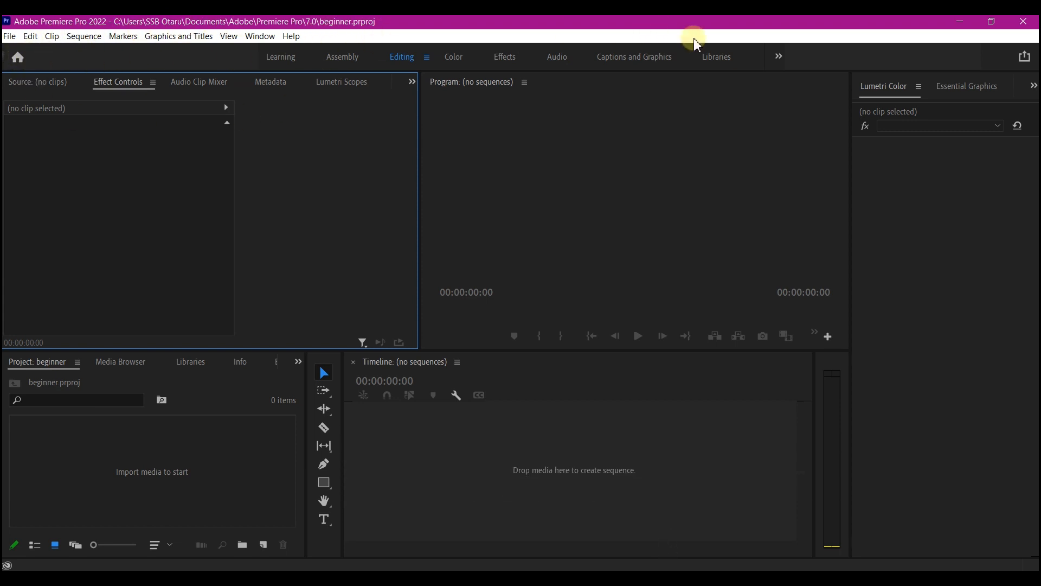
Step: Look at the home screen, return to the project, and compare the Learning, Assembly and Editing workspaces
left_click(18, 60)
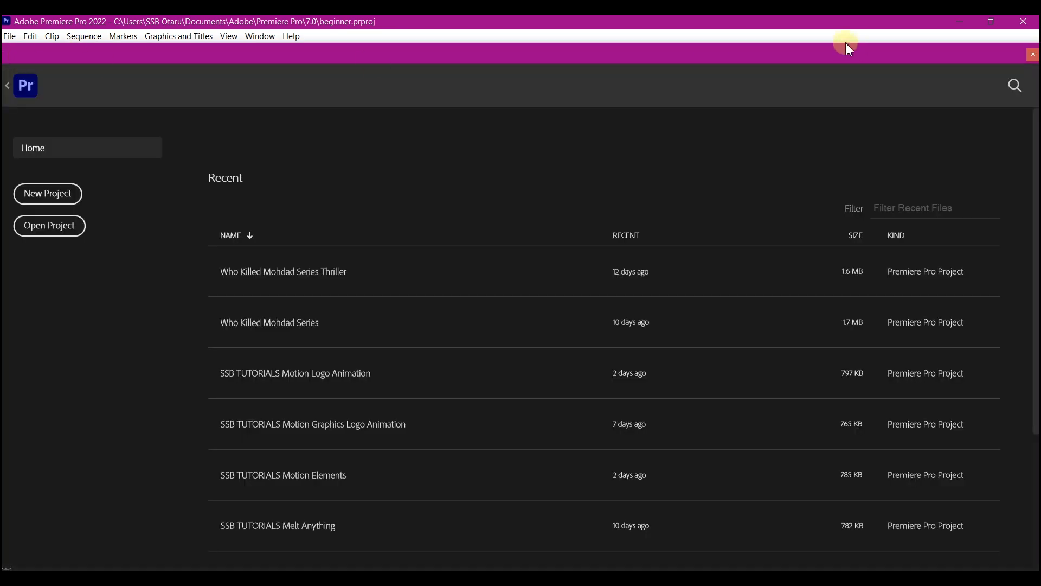
left_click(1032, 55)
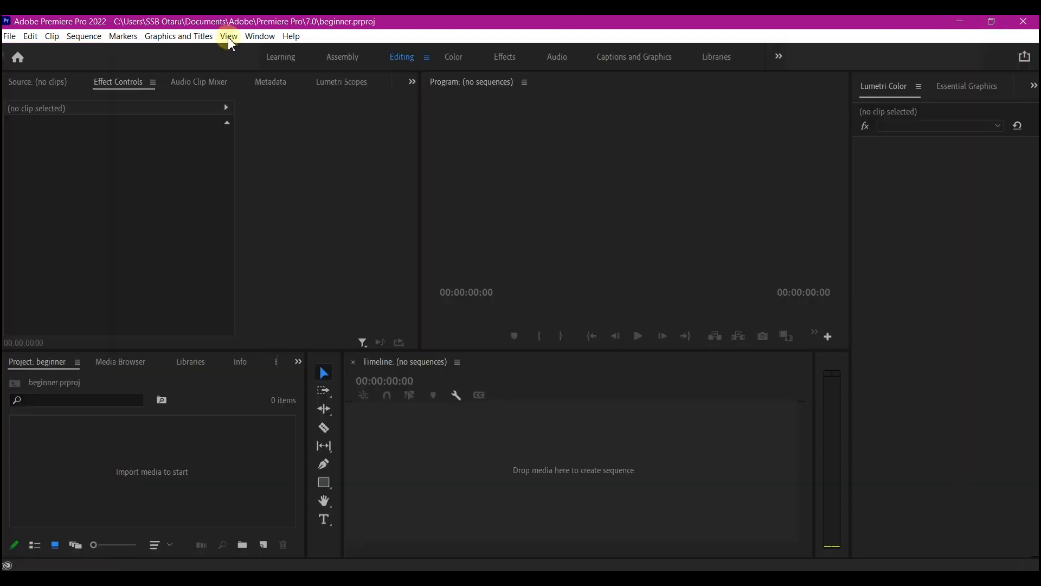
left_click(281, 59)
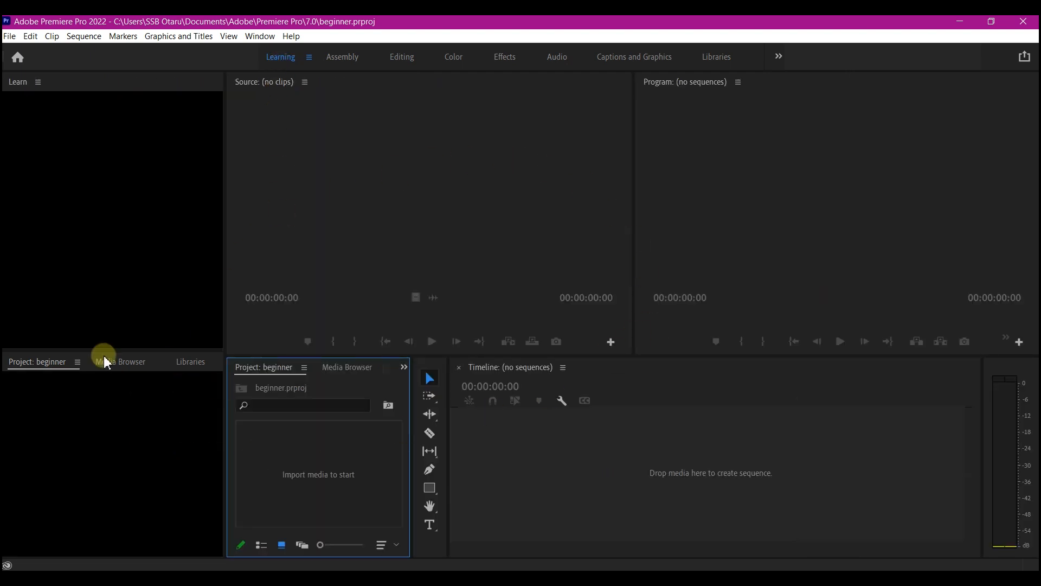
left_click(74, 242)
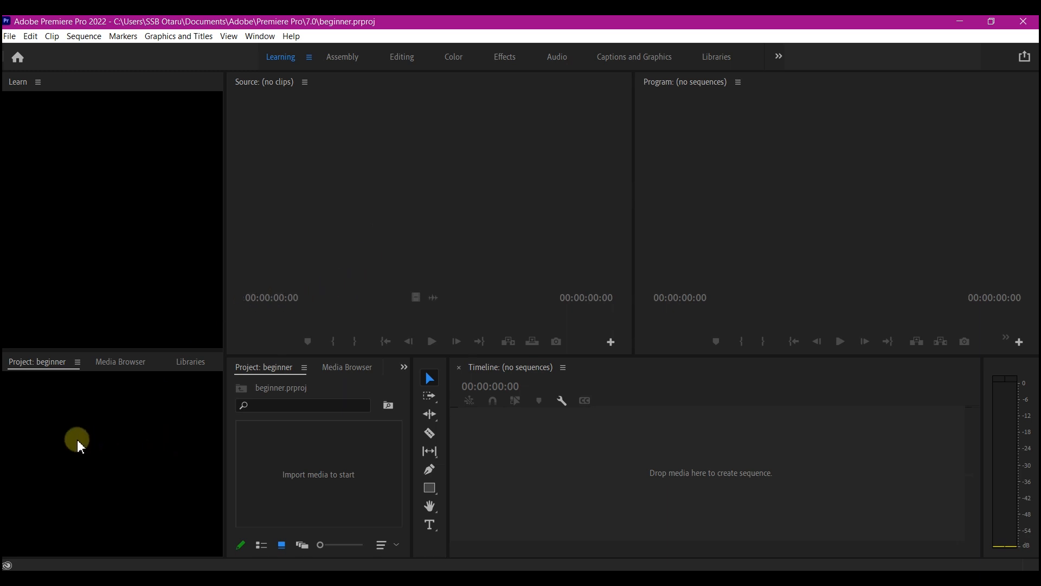
left_click(342, 59)
left_click(401, 63)
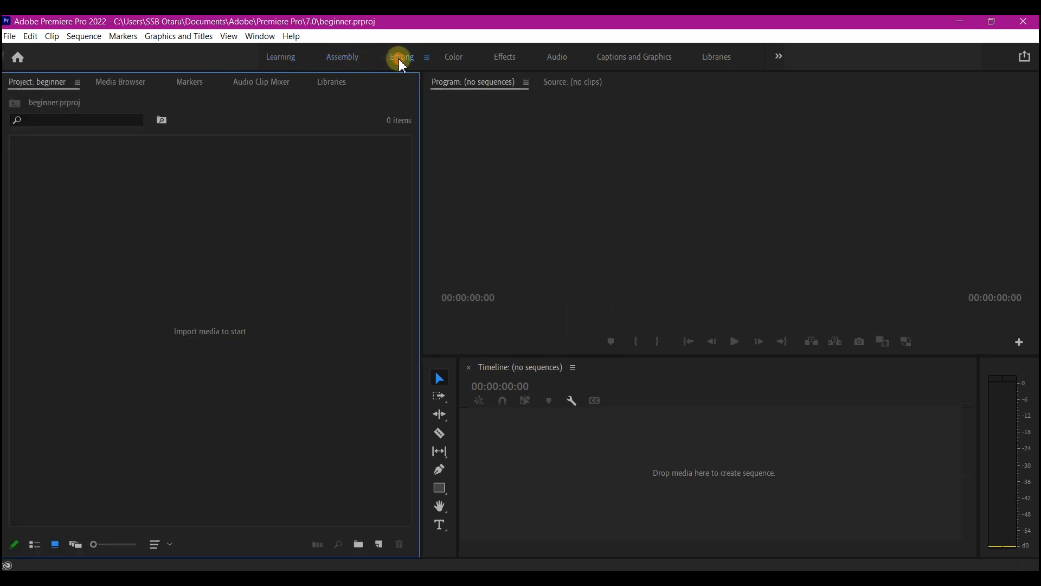
left_click(513, 62)
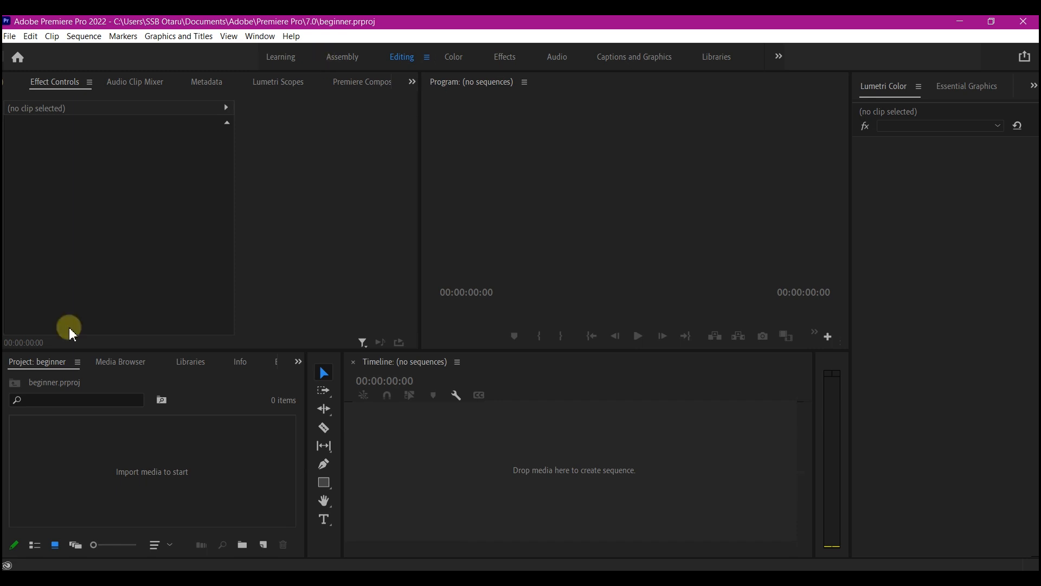
Step: In the Editing workspace, view the Audio Clip Mixer, Effect Controls and Effects panels, and return to the project contents
left_click(198, 284)
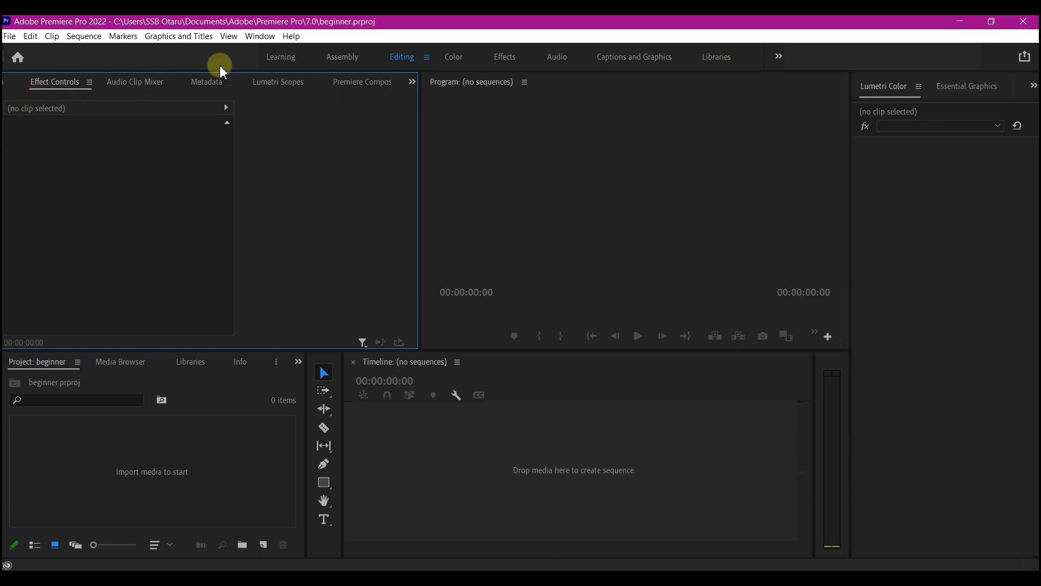
left_click(138, 84)
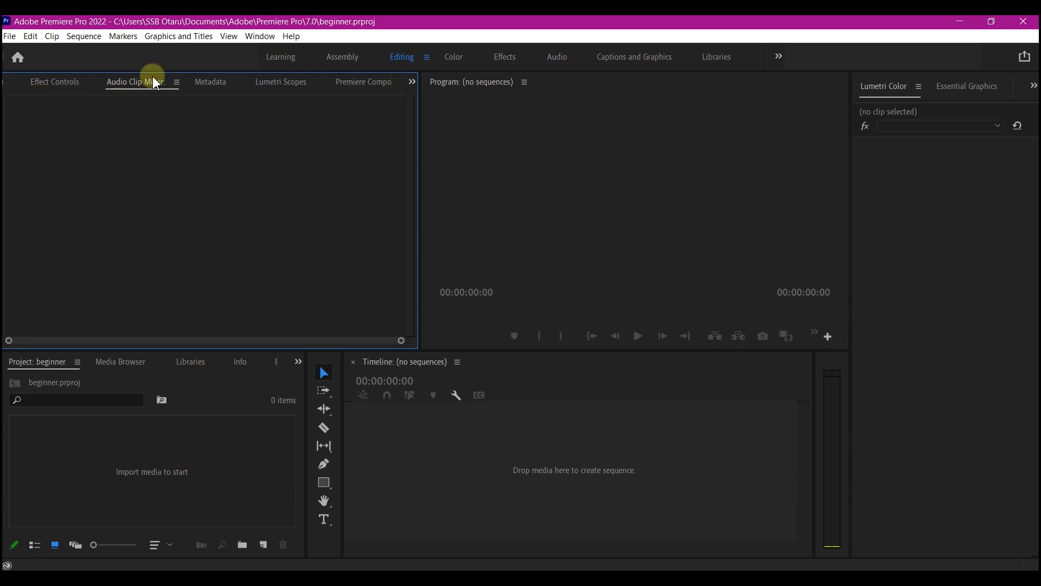
left_click(52, 87)
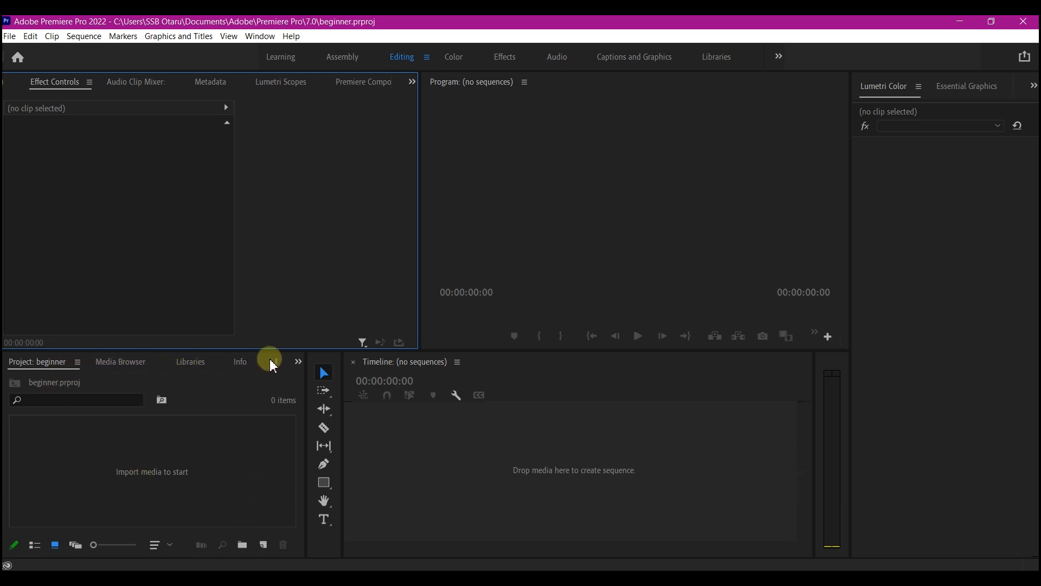
left_click(298, 361)
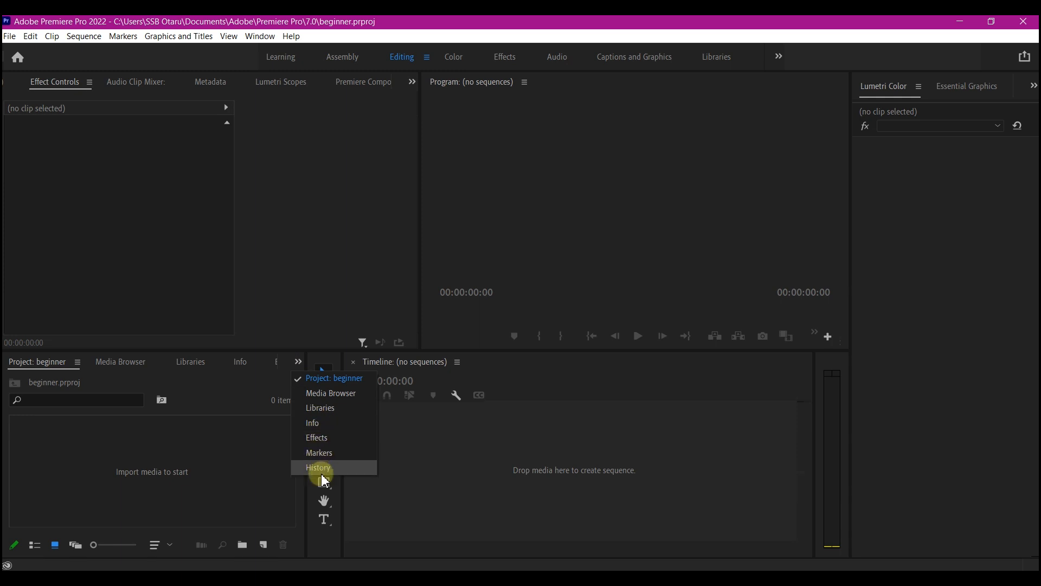
left_click(326, 444)
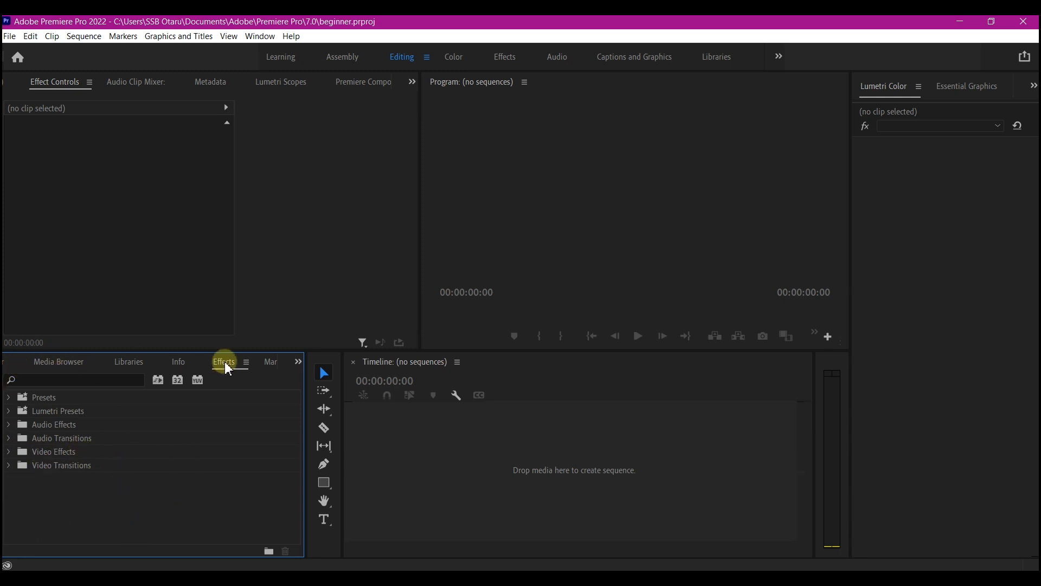
left_click(297, 362)
left_click(327, 378)
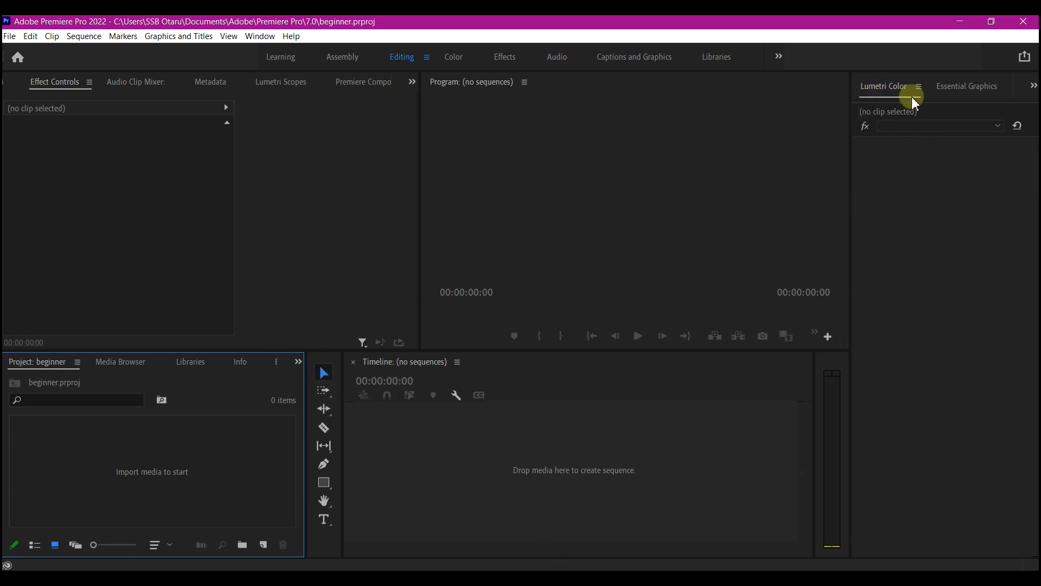
Step: Browse the title templates in Essential Graphics, then bring back the Lumetri Color controls
left_click(963, 87)
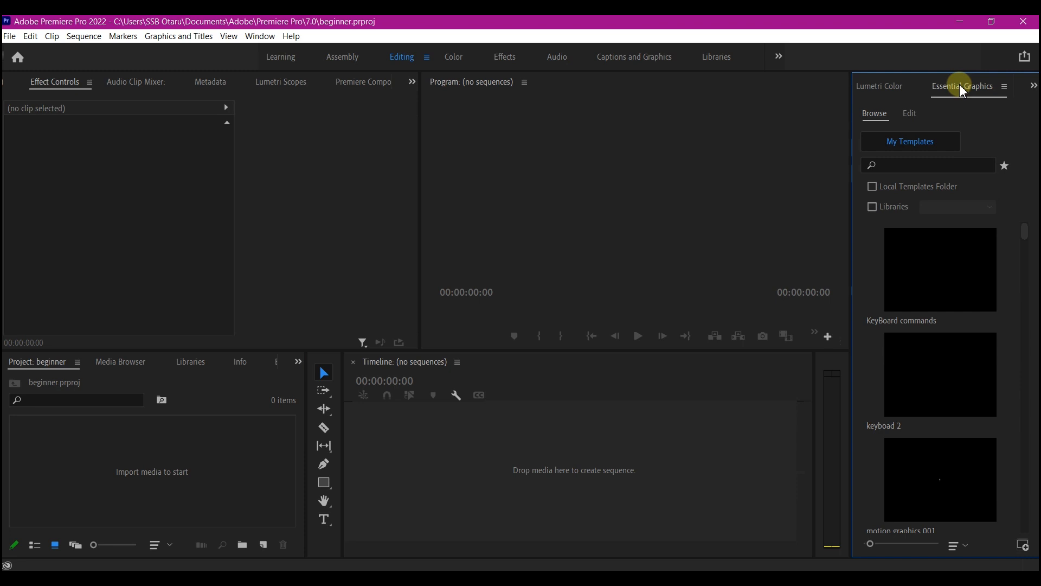
mouse_move(961, 388)
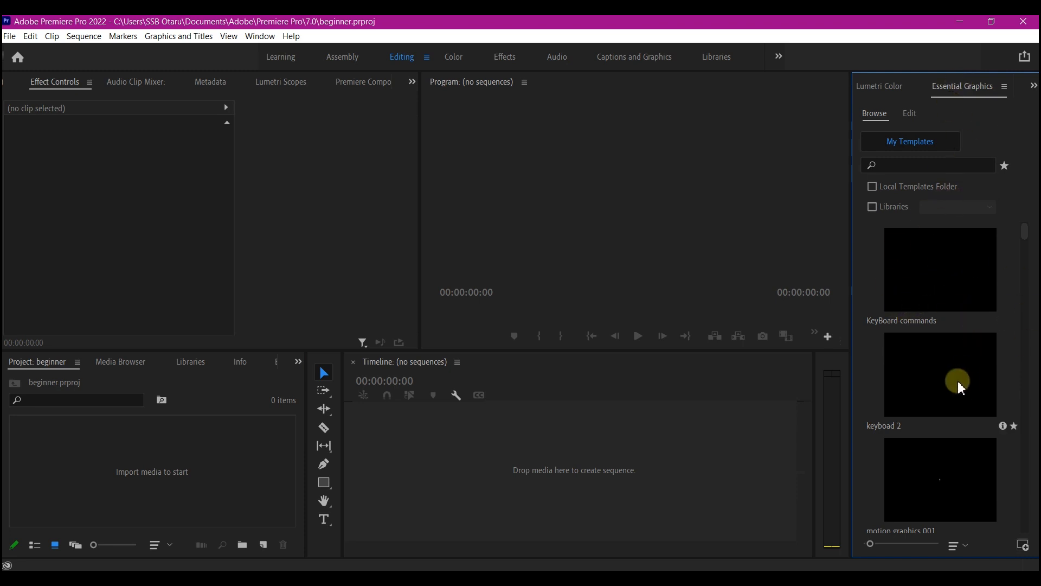
scroll(937, 459, "down", 8)
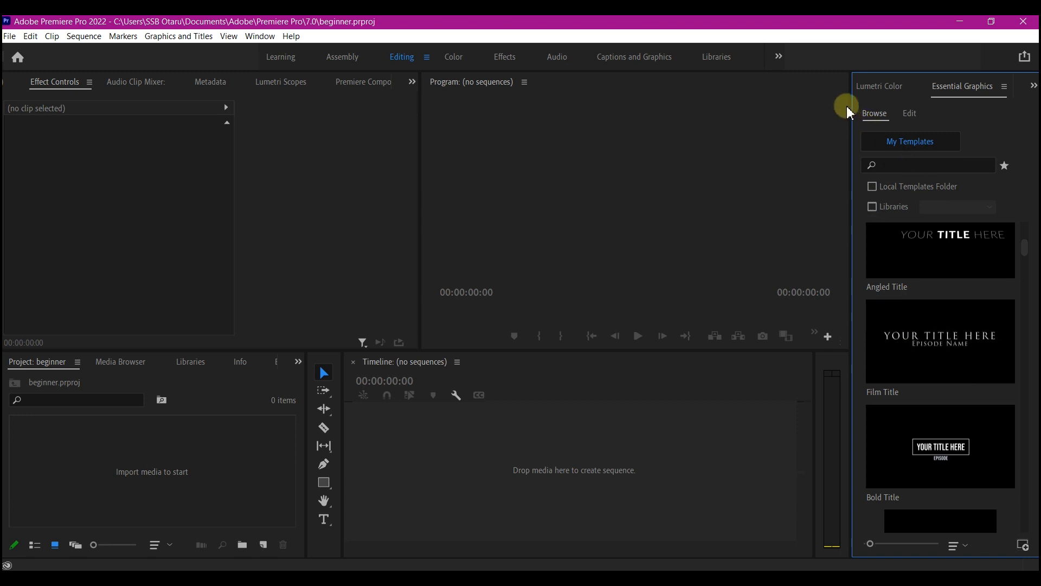
left_click(886, 94)
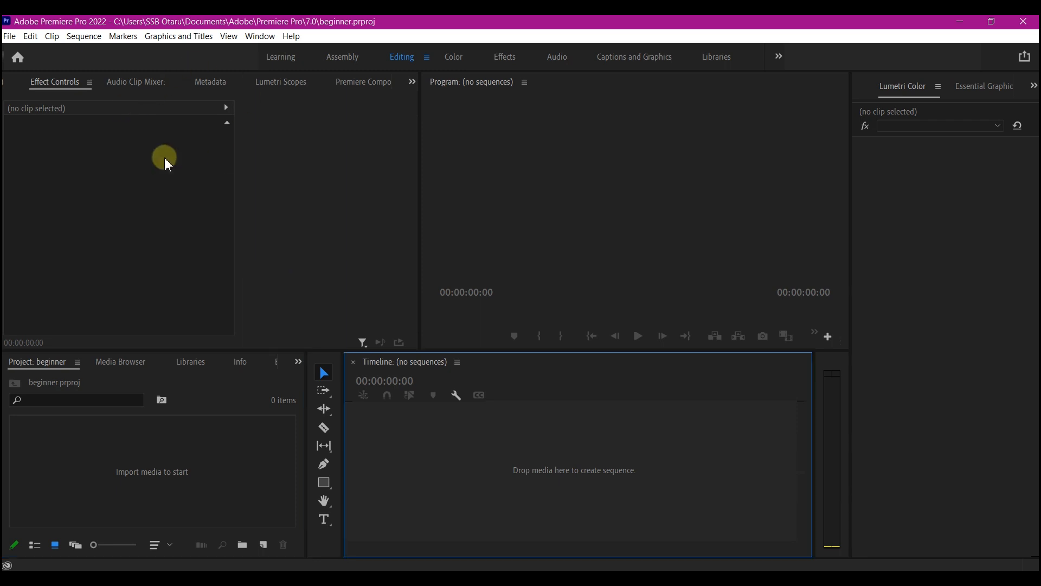
Step: Start a new sequence and name it "assemly"
left_click(10, 37)
left_click(31, 37)
mouse_move(10, 36)
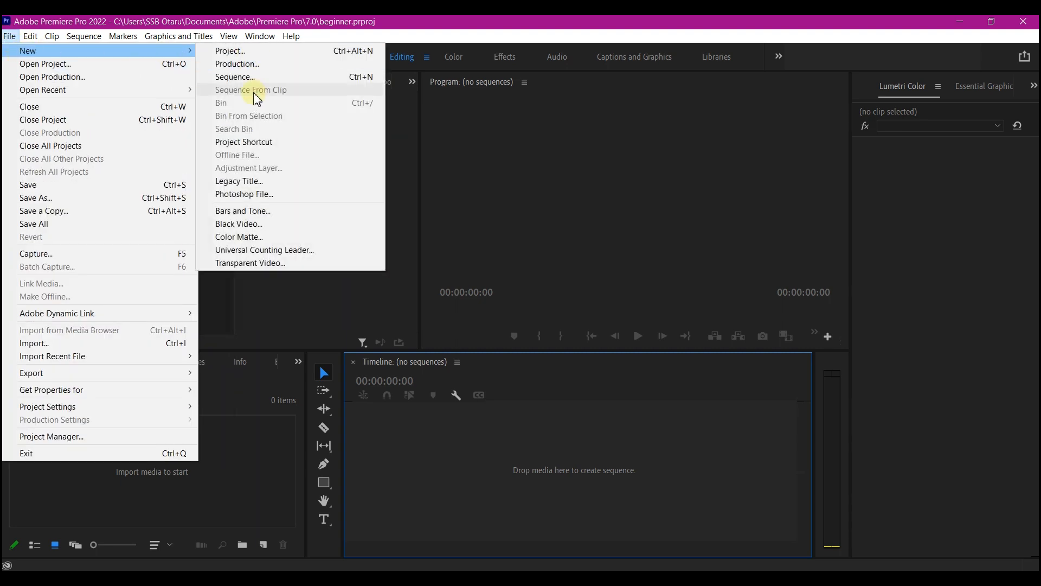
left_click(242, 78)
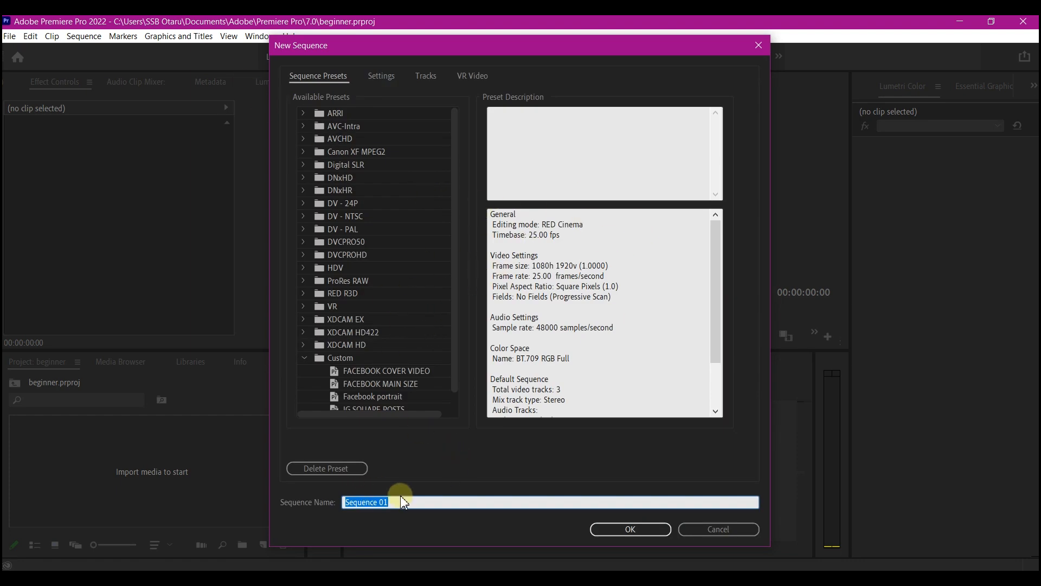
left_click_drag(390, 502, 322, 504)
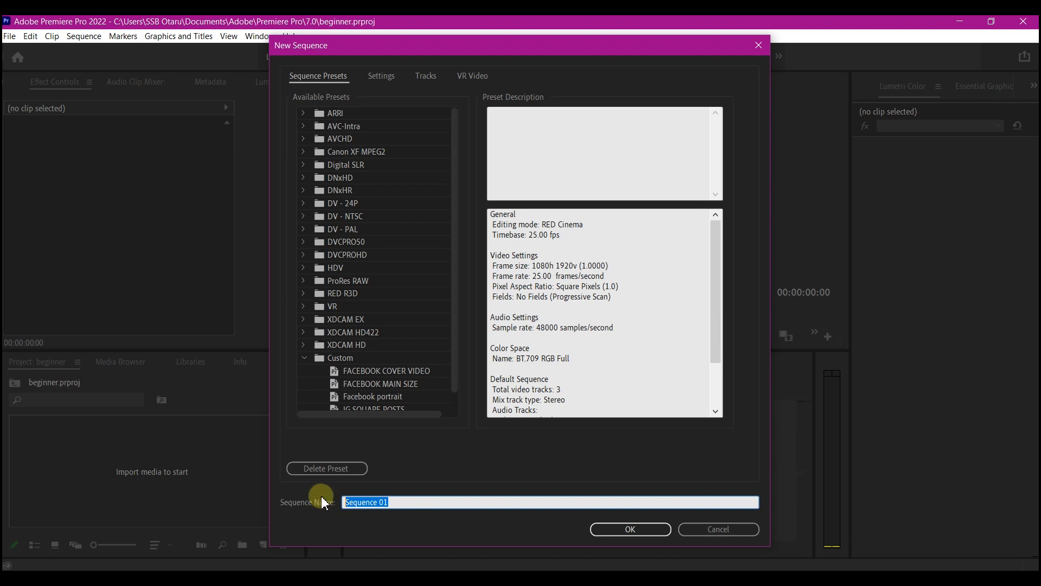
type("assemly")
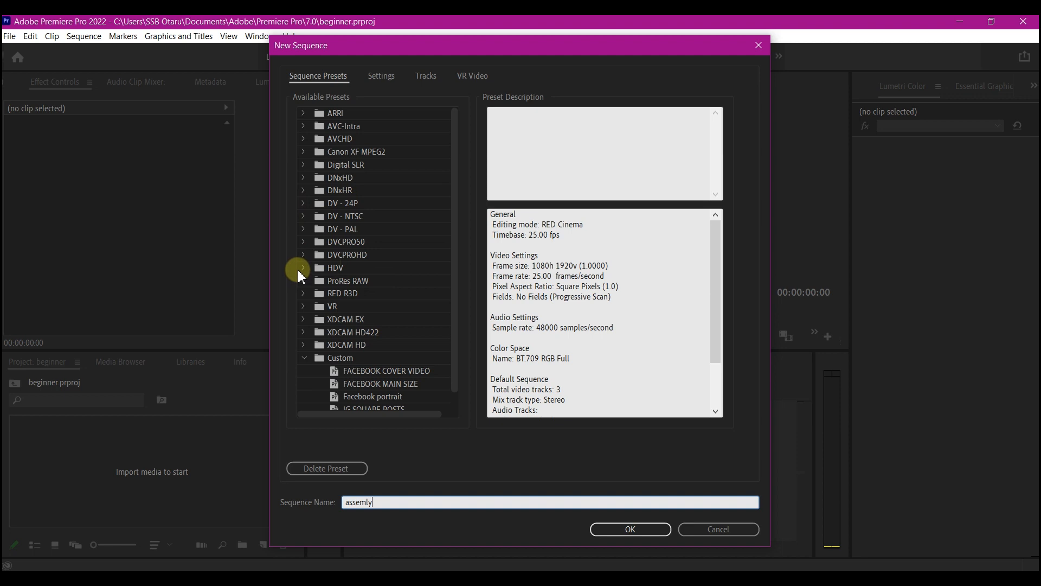
Step: Choose the RED R3D 1080p 16x9 29.97 preset for the new sequence and review its detailed settings
left_click(304, 293)
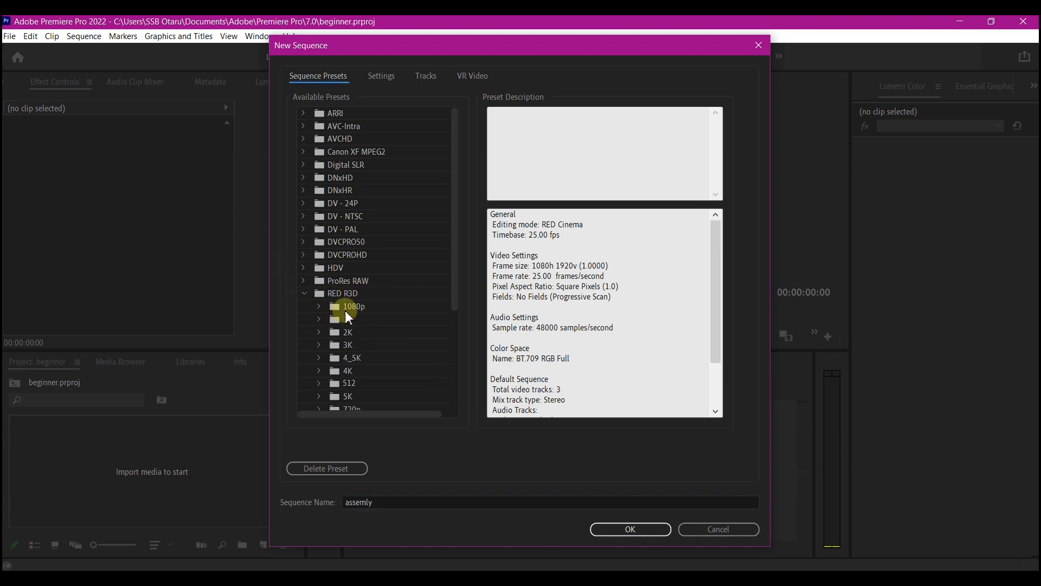
left_click(319, 307)
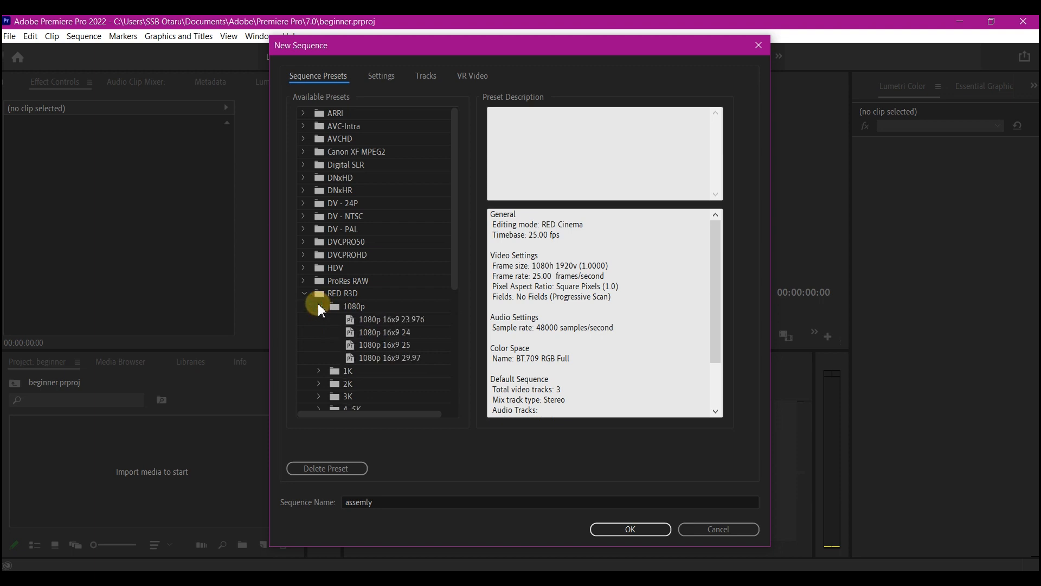
left_click(319, 306)
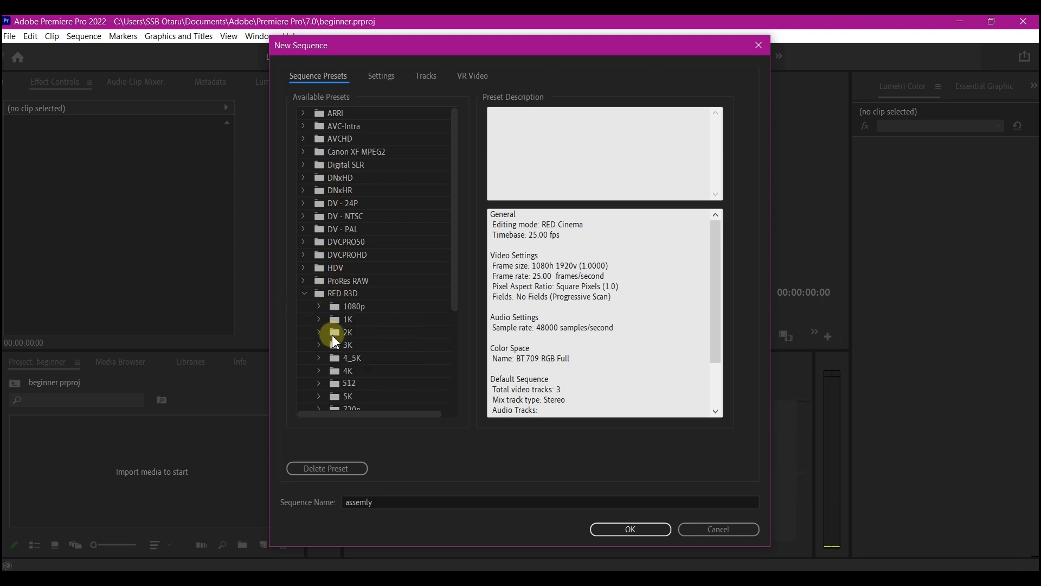
left_click(317, 307)
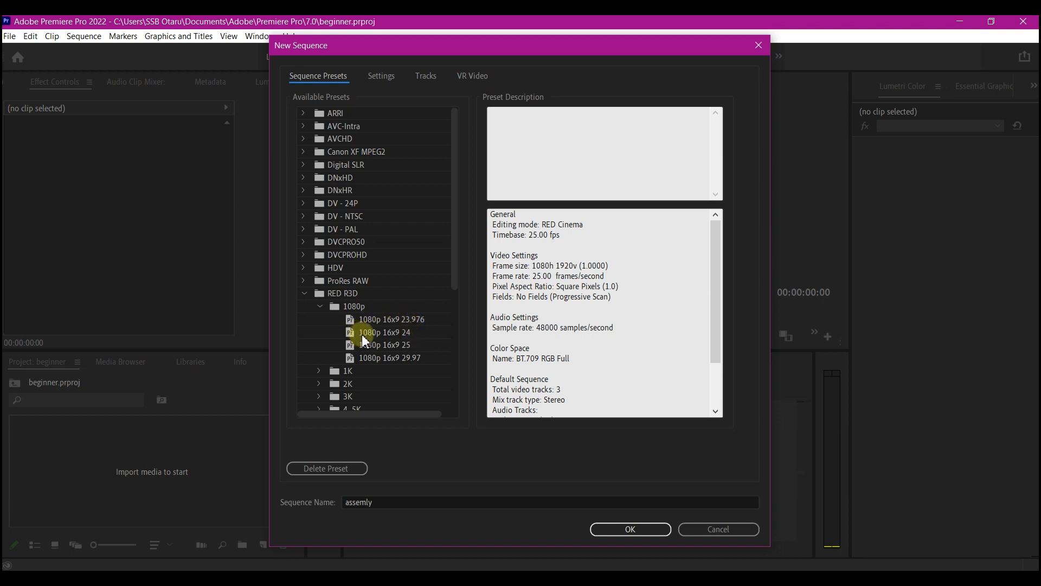
left_click(402, 359)
left_click(379, 77)
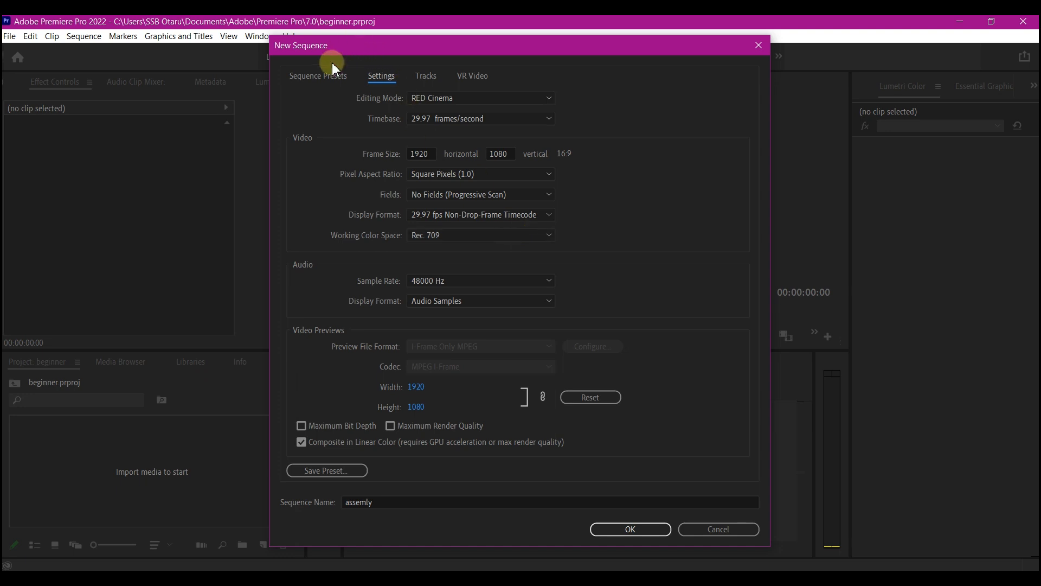
left_click(320, 76)
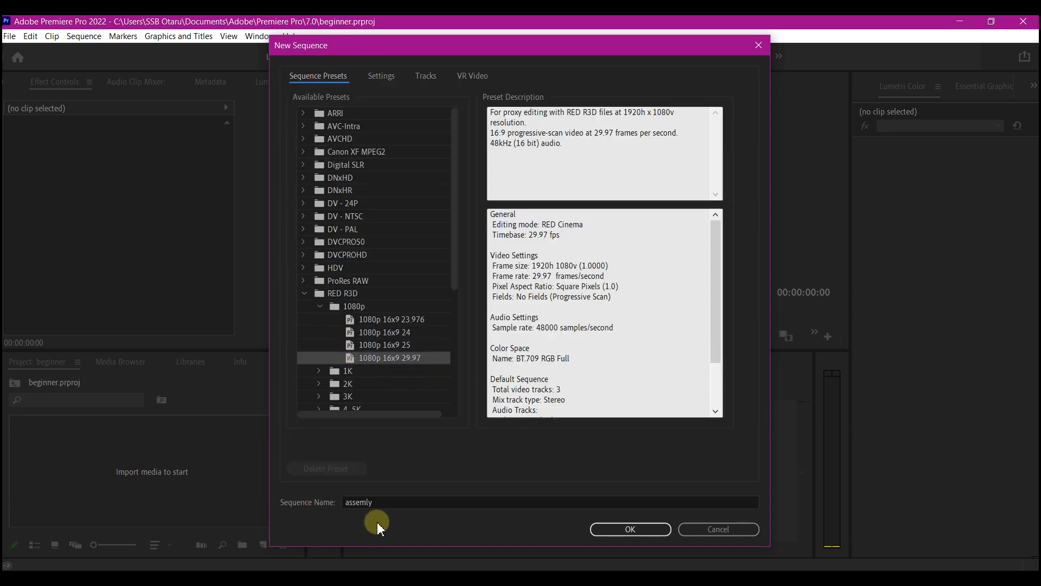
Step: Create the "assemly" sequence with the chosen RED R3D 1080p 16x9 29.97 preset
left_click(631, 530)
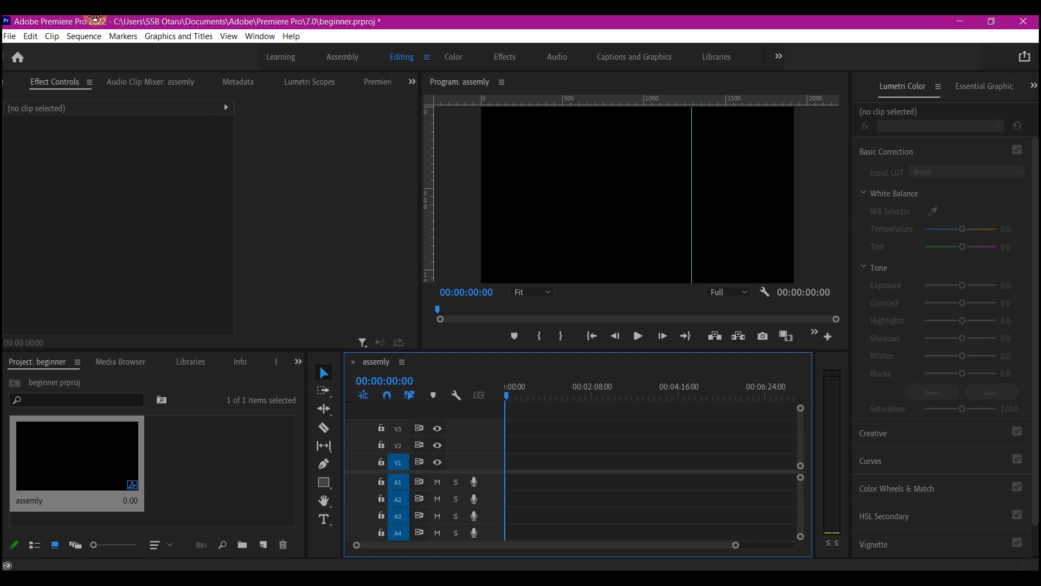
Step: Import both video files from the Videos folder inside Project Files > Media
left_click(10, 35)
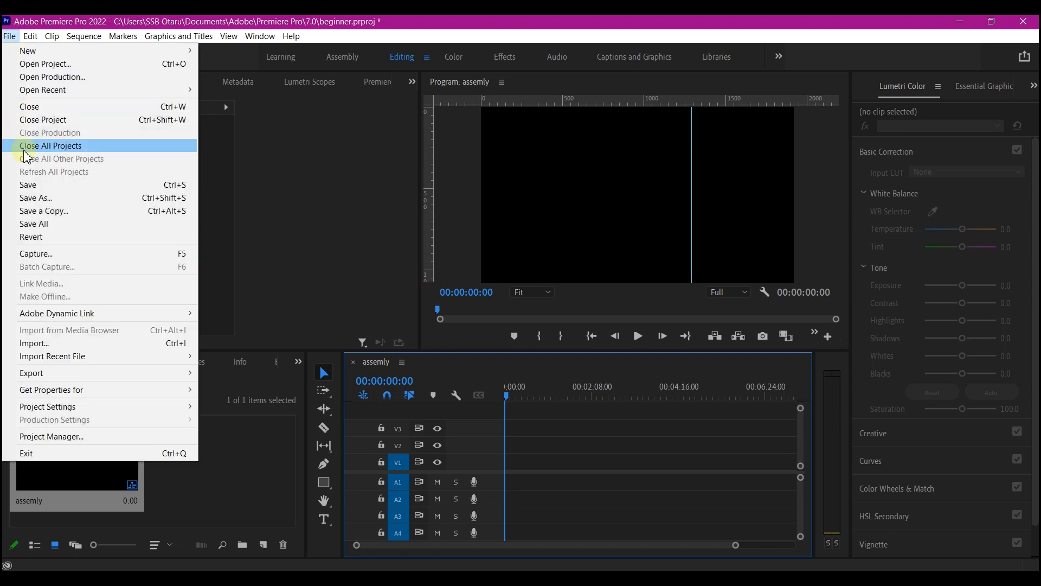
left_click(63, 344)
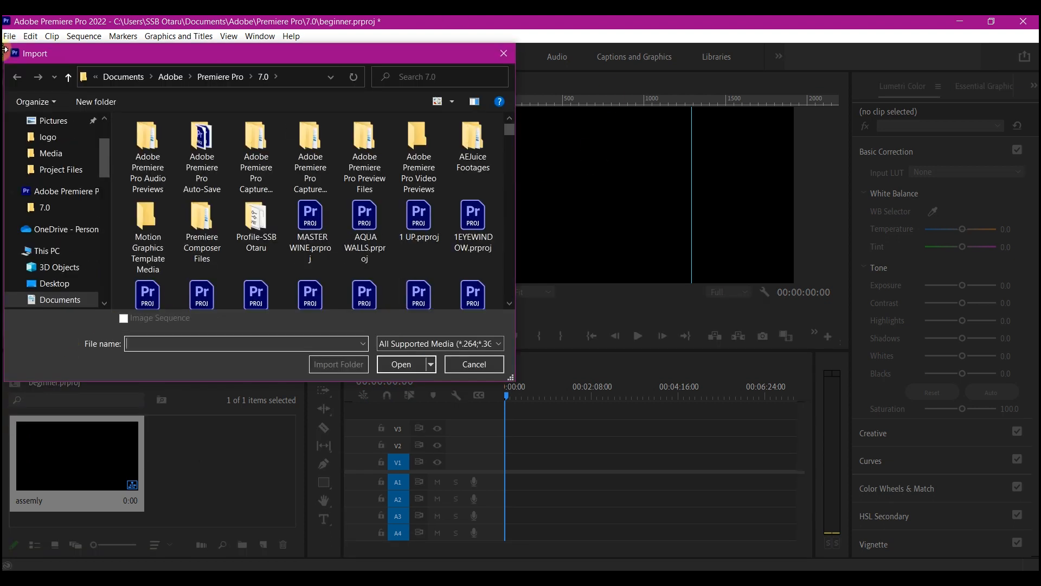
scroll(72, 227, "up", 3)
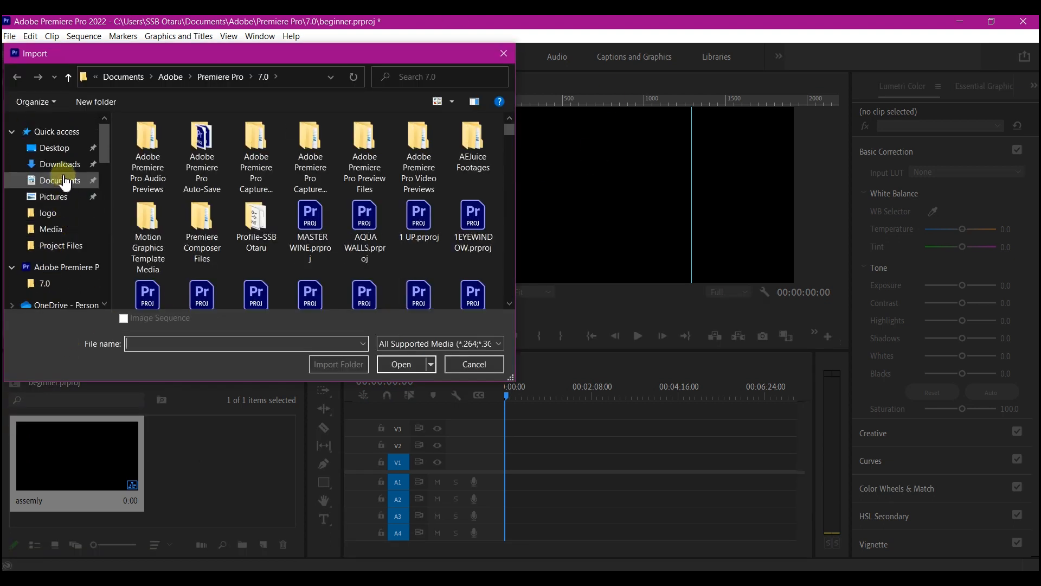
left_click(61, 247)
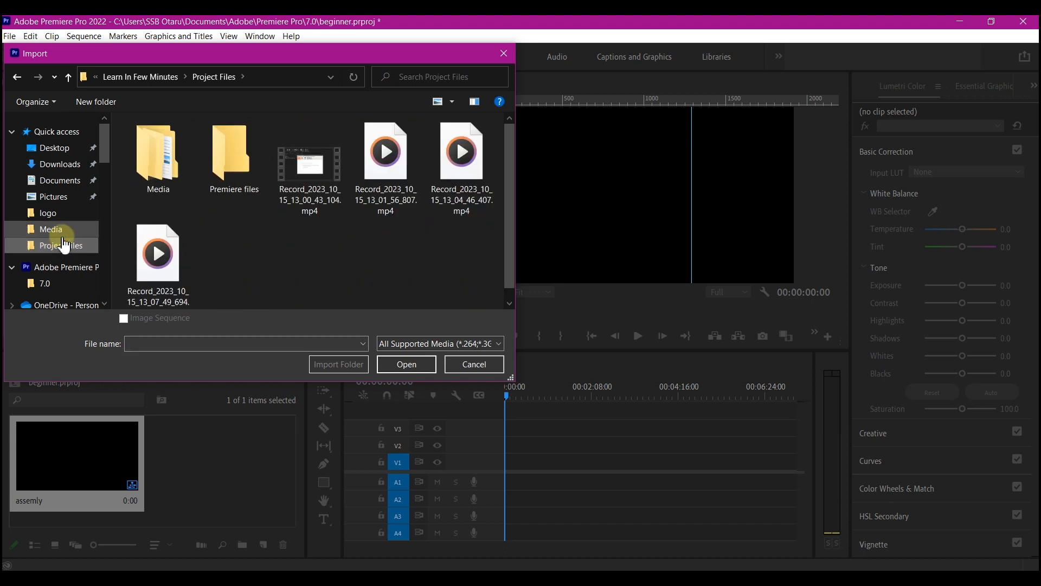
left_click(183, 133)
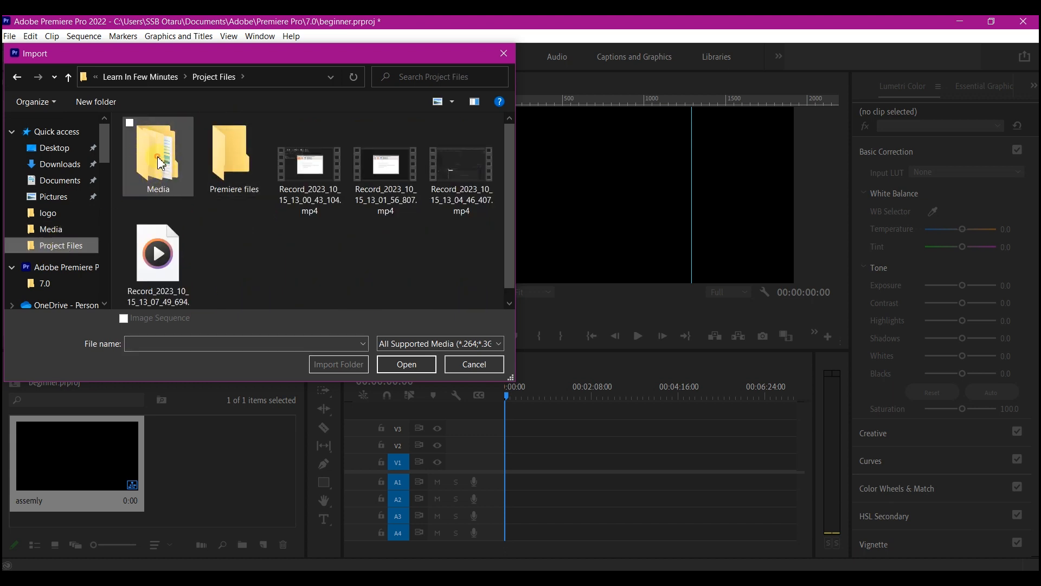
double_click(158, 160)
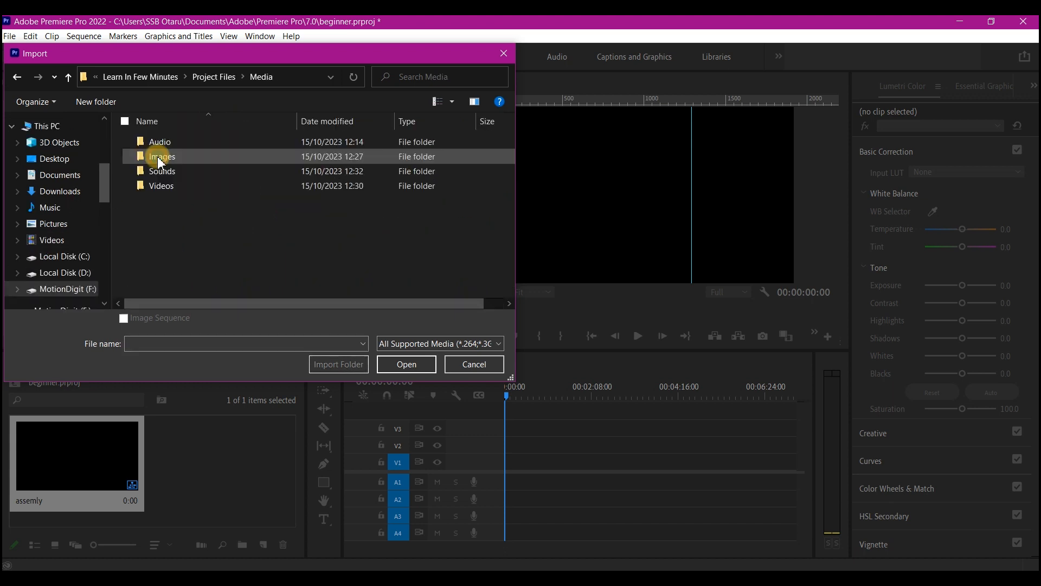
double_click(153, 186)
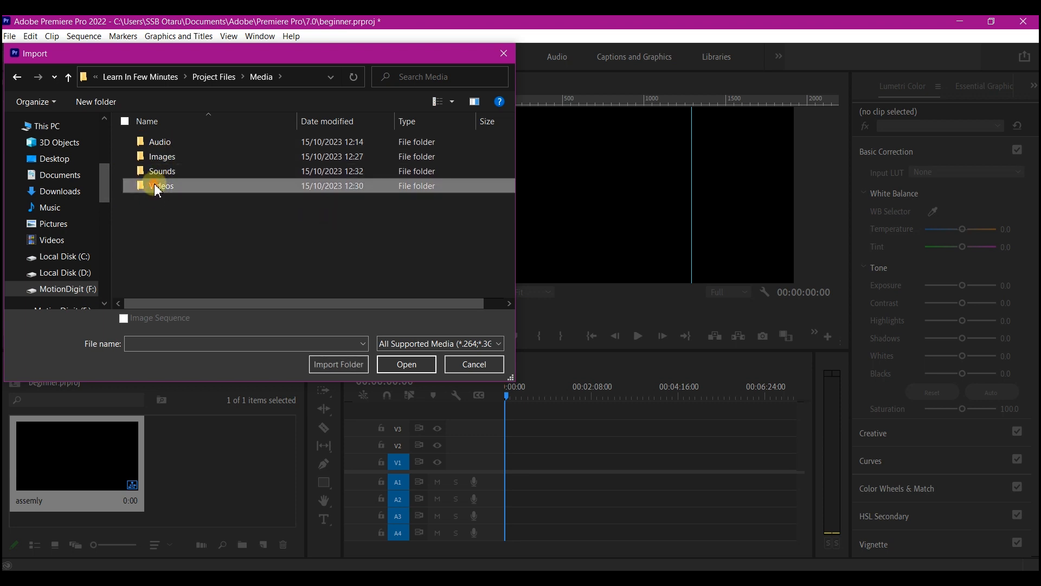
key("ctrl+a")
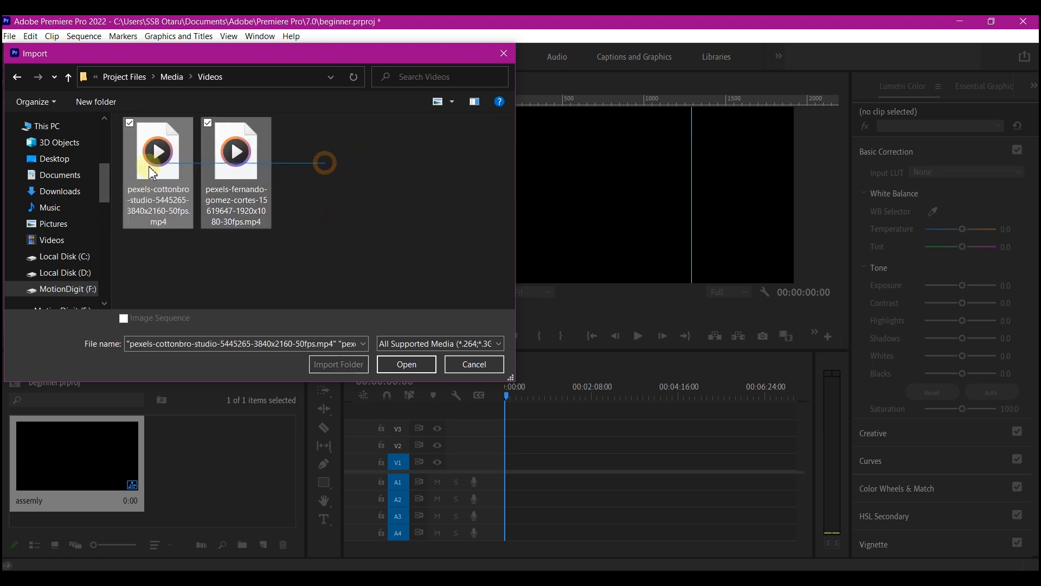
left_click(392, 362)
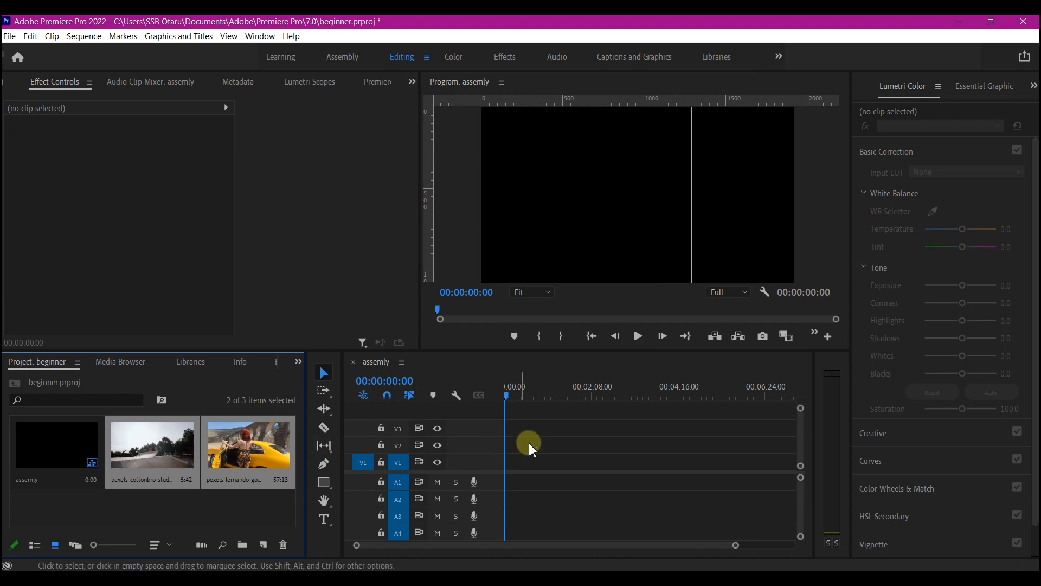
Step: Place both imported videos back to back at the start of track V1 and play the sequence into the second clip
left_click_drag(173, 452, 500, 468)
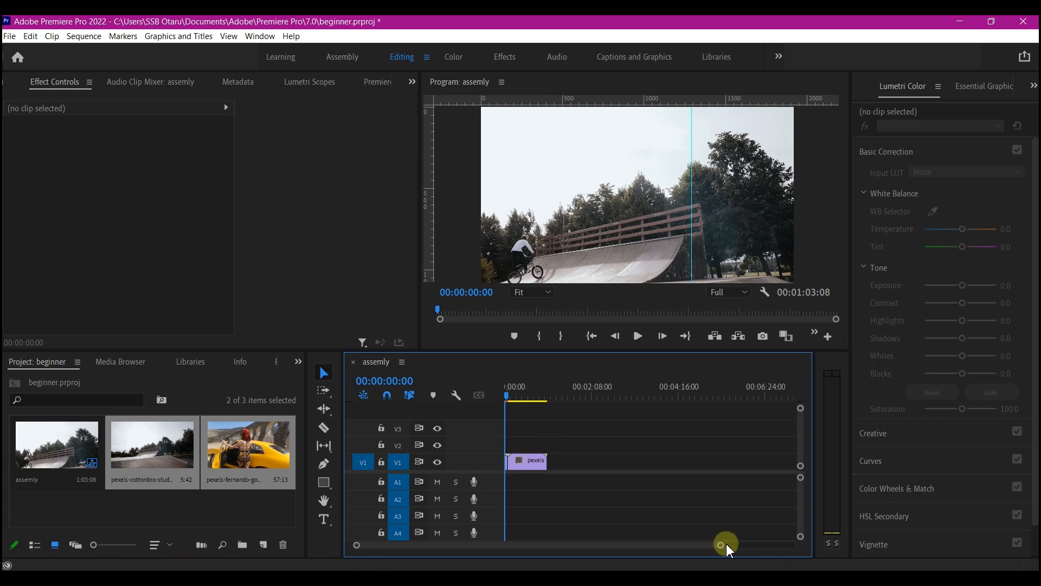
left_click_drag(722, 546, 644, 542)
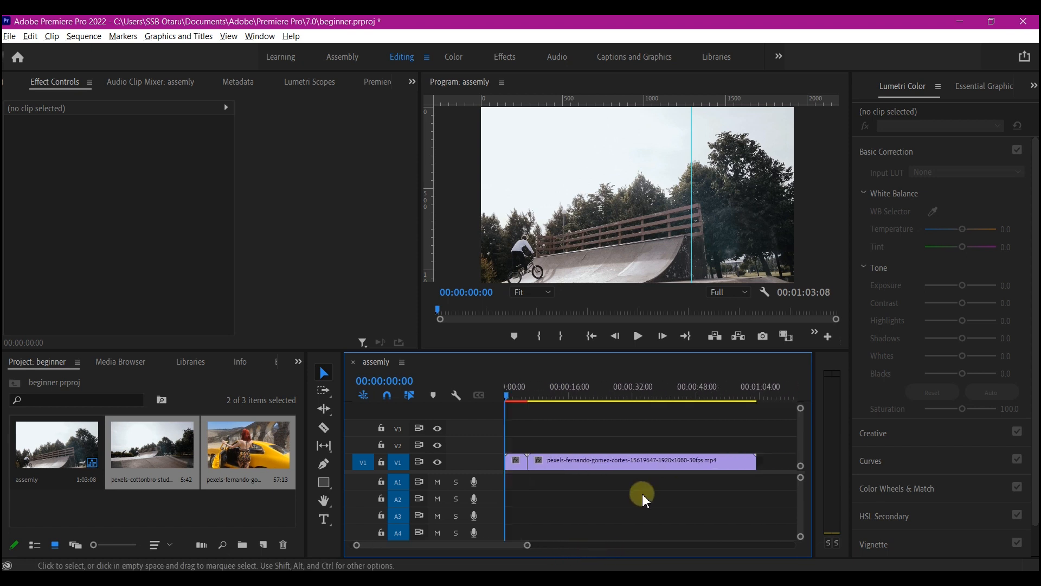
scroll(644, 492, "down", 5)
scroll(515, 454, "up", 3)
scroll(592, 460, "up", 4)
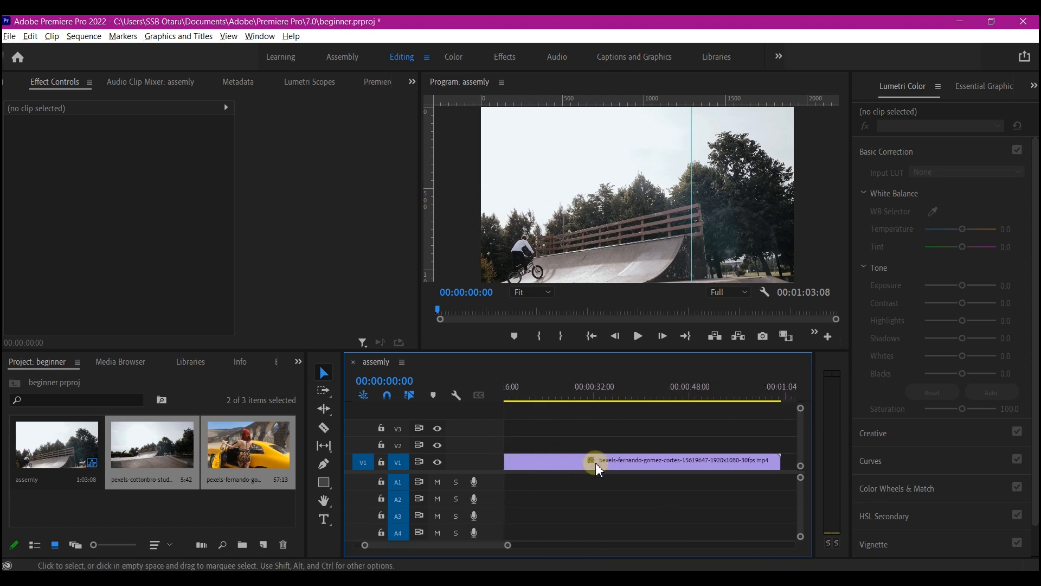
scroll(602, 461, "down", 3)
scroll(592, 460, "down", 3)
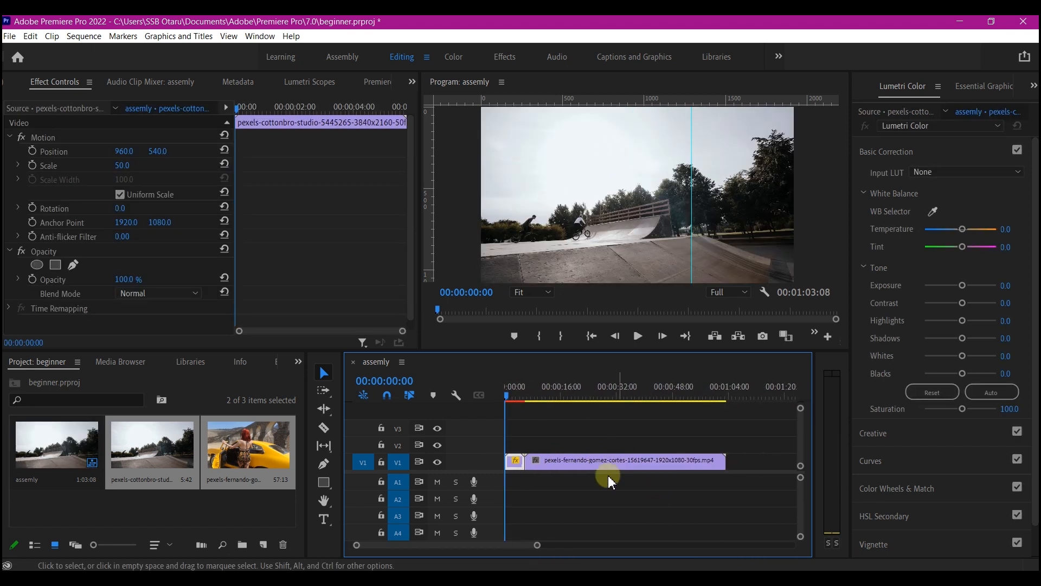
key("space")
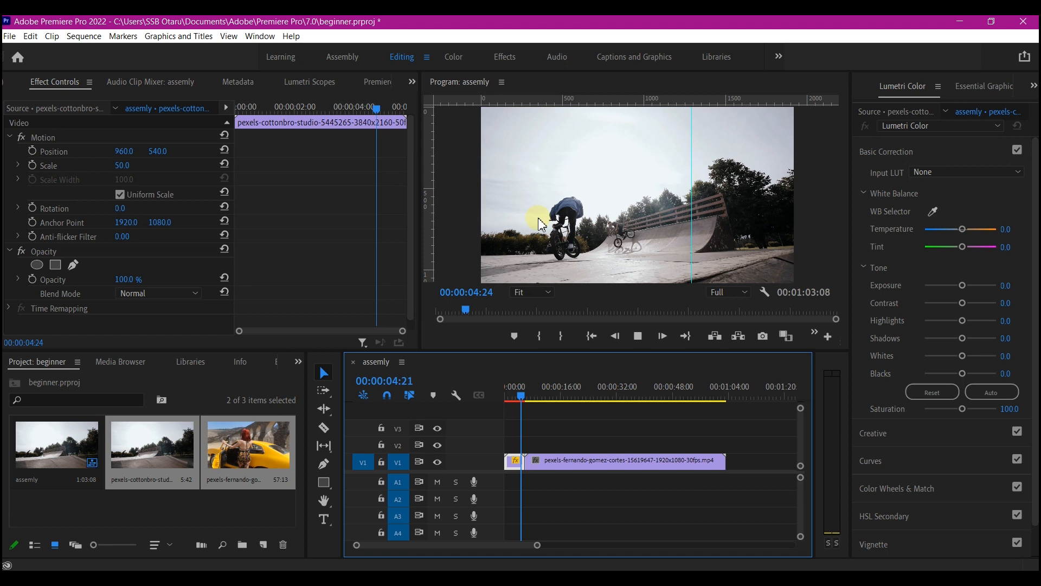
key("space")
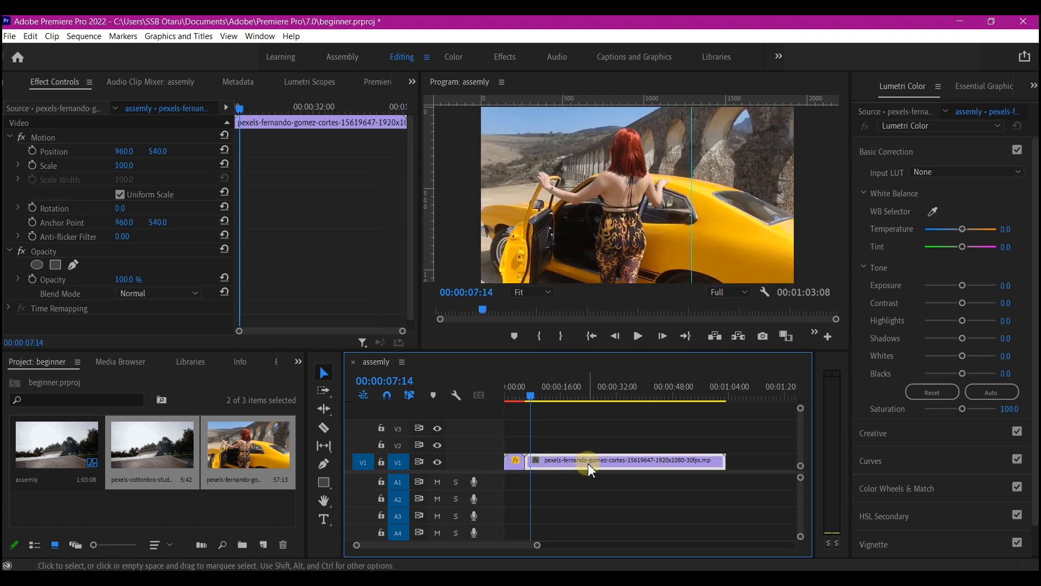
Step: Try splitting the yellow-car clip at 00:00:25:16 with the Razor tool, and undo the cut
left_click(327, 429)
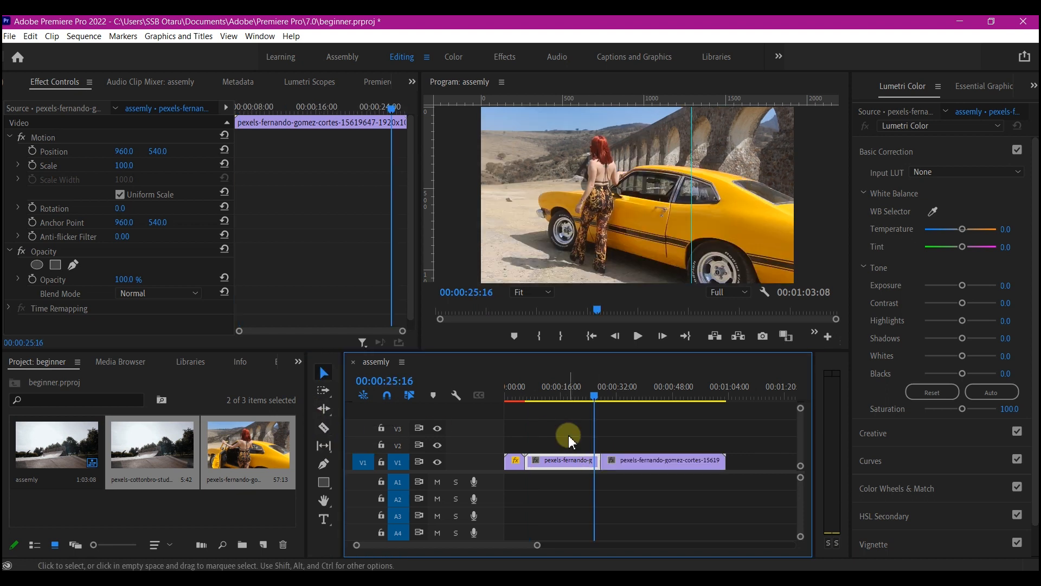
key("ctrl+z")
Step: Split the yellow-car clip at about 16 seconds, about 29 seconds and 00:00:44:20
left_click(535, 394)
left_click_drag(539, 401, 576, 402)
left_click_drag(580, 402, 667, 395)
key("c")
left_click(563, 462)
left_click(605, 460)
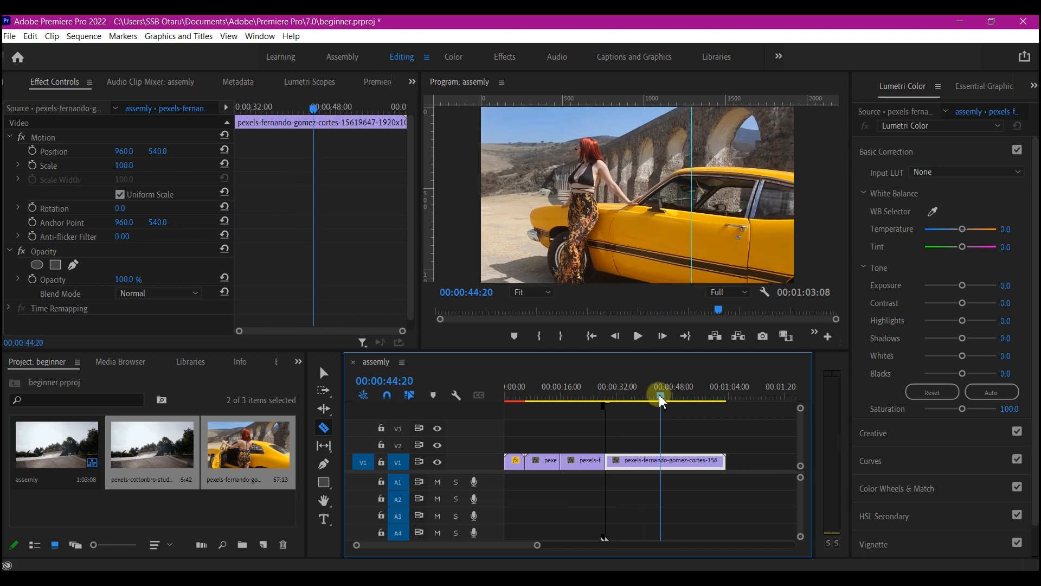
left_click(665, 459)
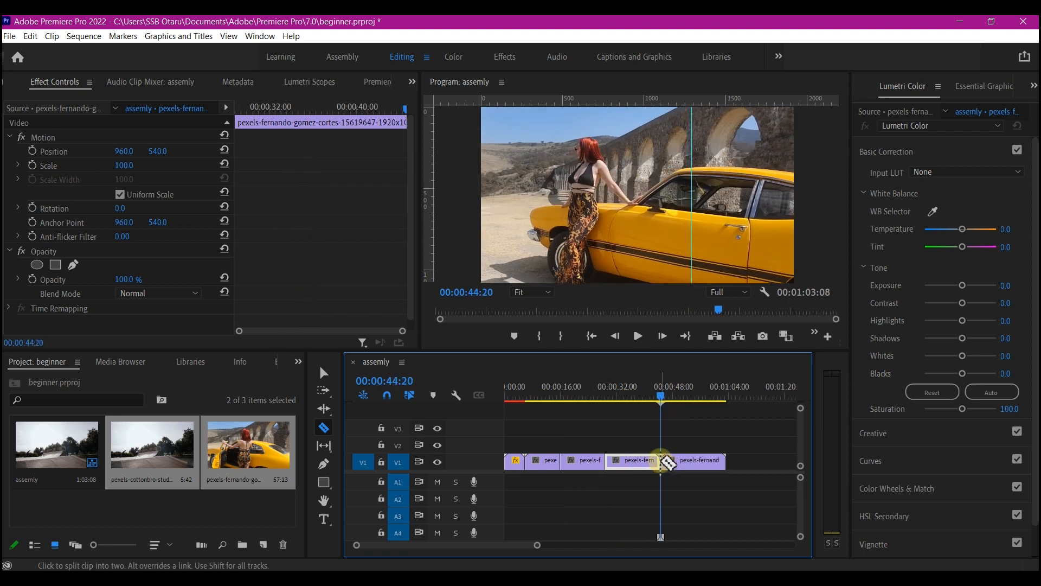
Step: Delete the last segment of the yellow-car clip, after the cut at 00:00:44:20
key("v")
left_click(698, 464)
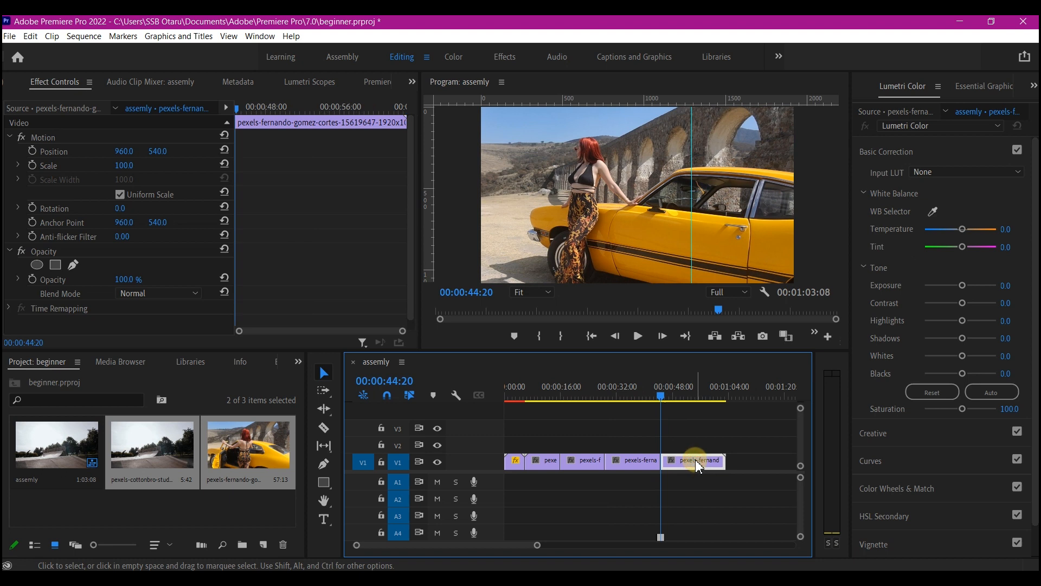
key("Delete")
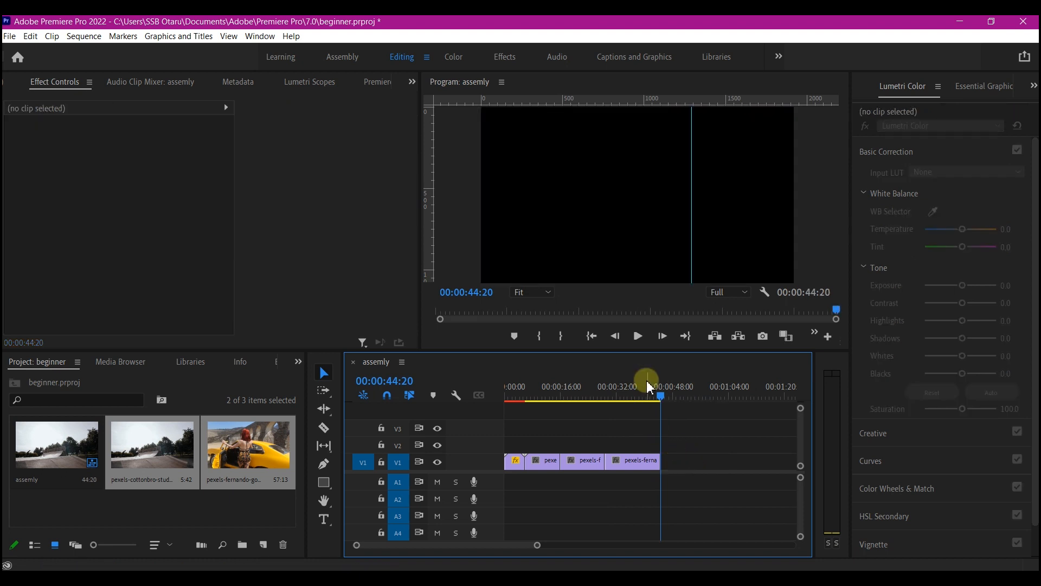
Step: Set the speed of the middle yellow-car segment to 200%
left_click(575, 398)
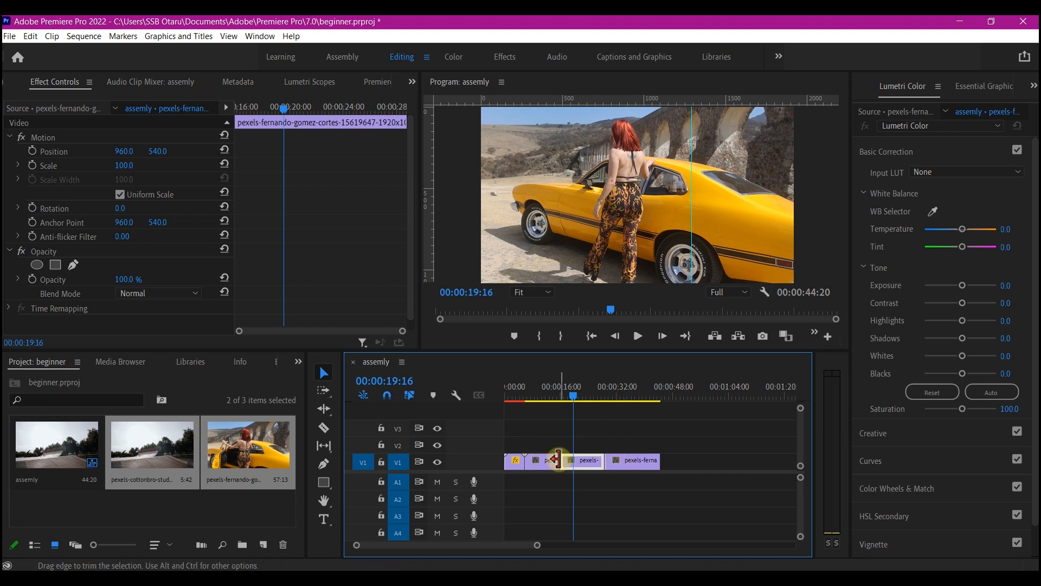
right_click(589, 470)
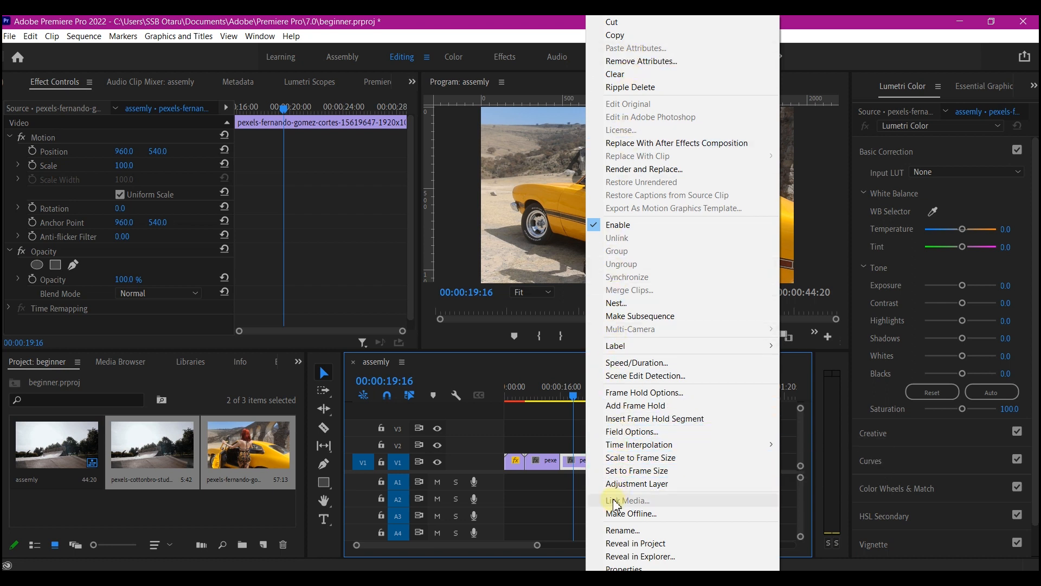
left_click(642, 363)
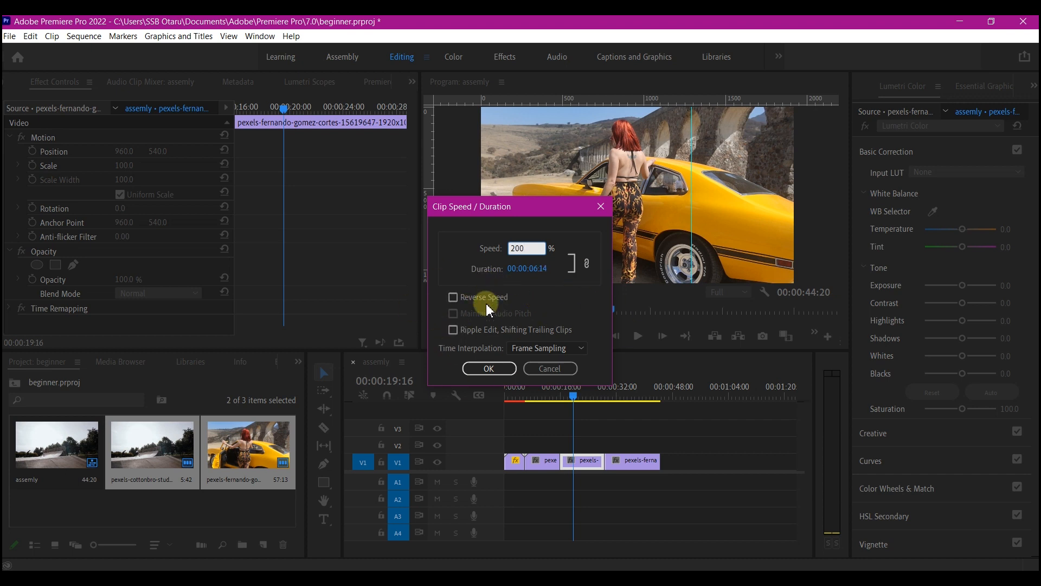
left_click(489, 368)
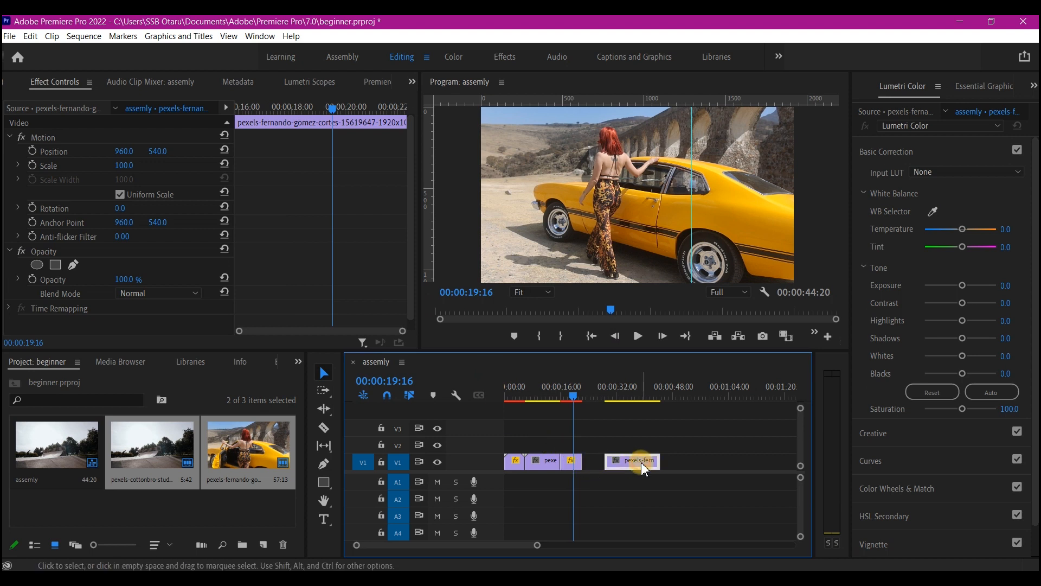
Step: Close the gap before the last segment on V1 and play the sequence from the beginning
left_click_drag(644, 469, 622, 468)
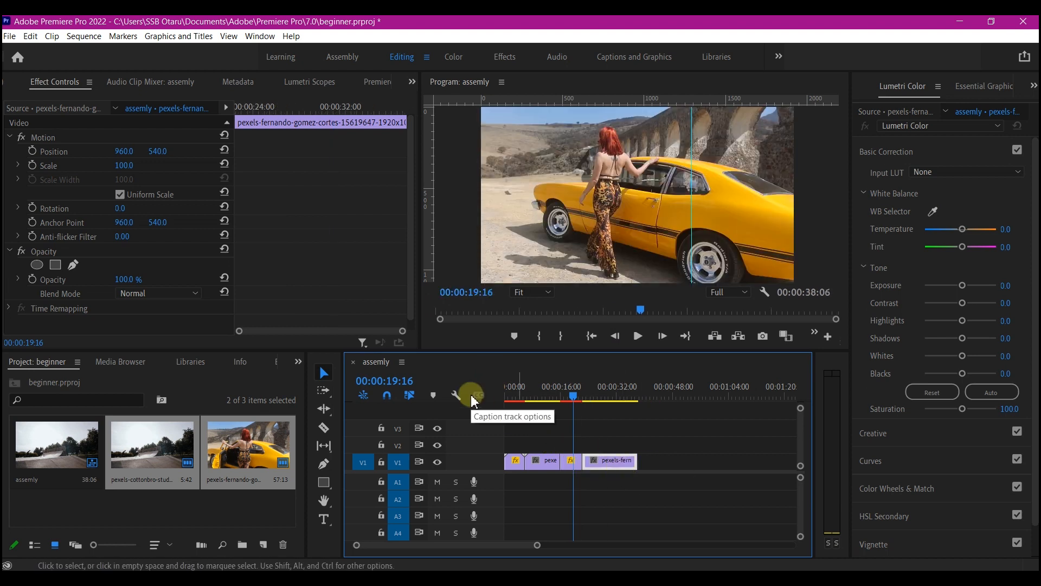
left_click_drag(534, 395, 499, 407)
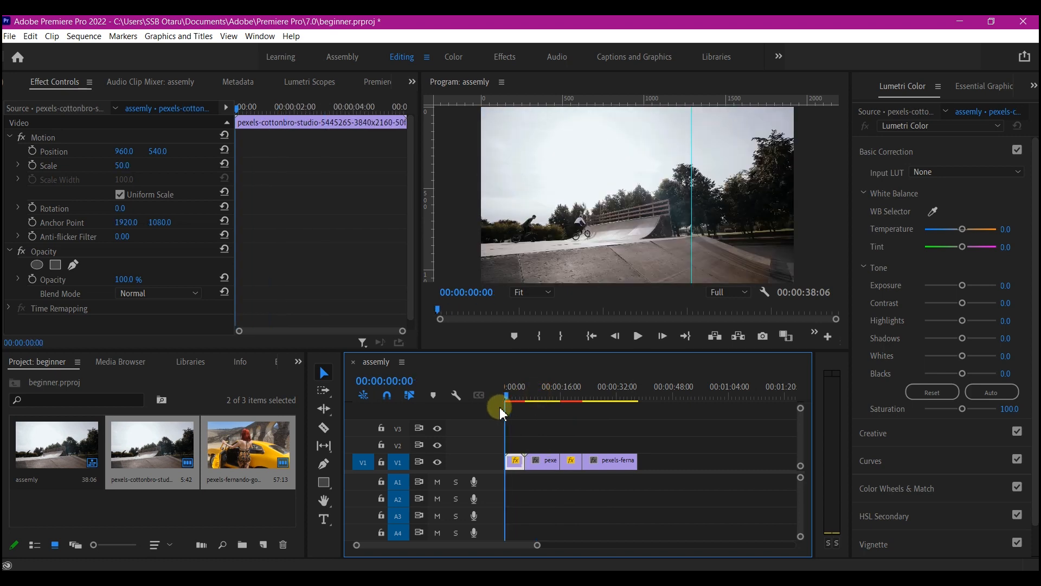
key("space")
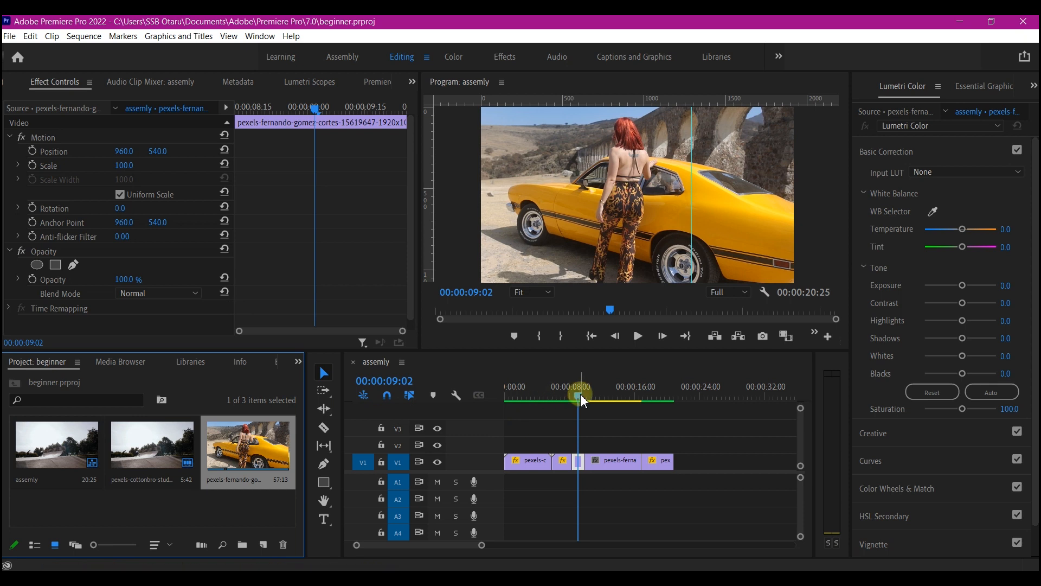
Step: Apply the Cube Spin video transition at the cut between the bike clip and the first yellow-car segment, and play it back
left_click_drag(578, 396, 543, 465)
scroll(539, 459, "up", 7)
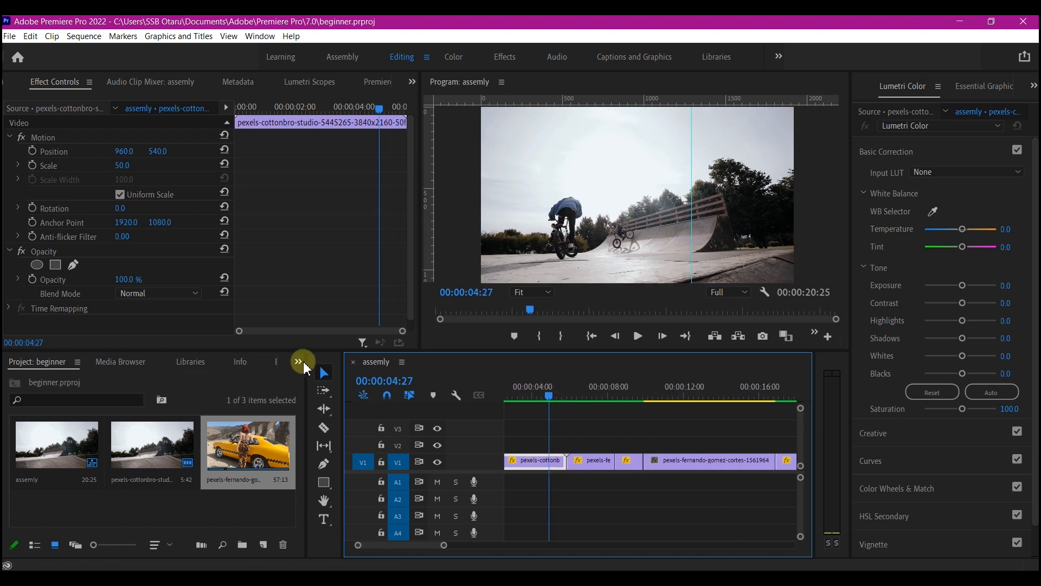
left_click(298, 362)
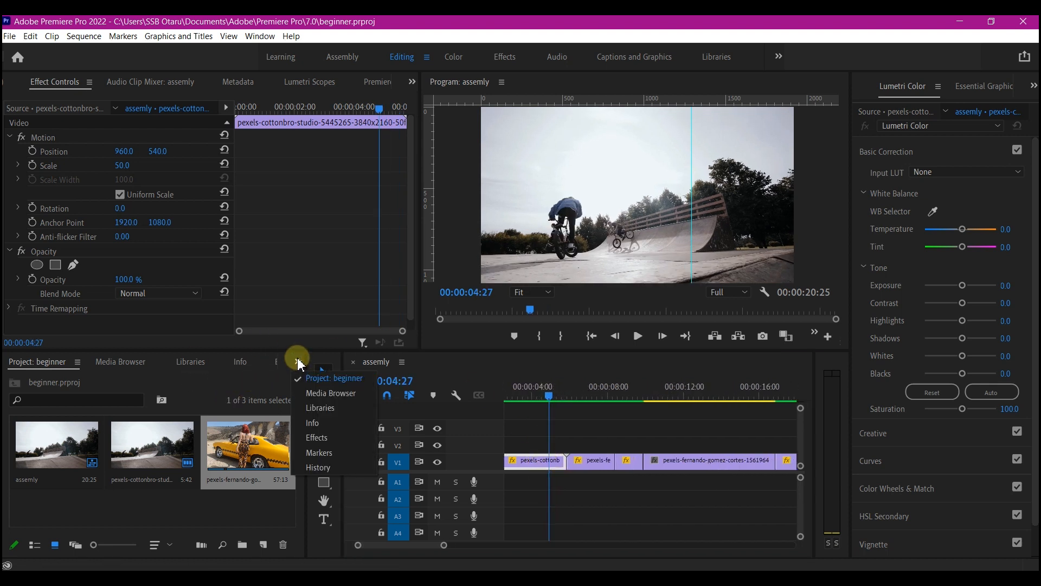
left_click(317, 437)
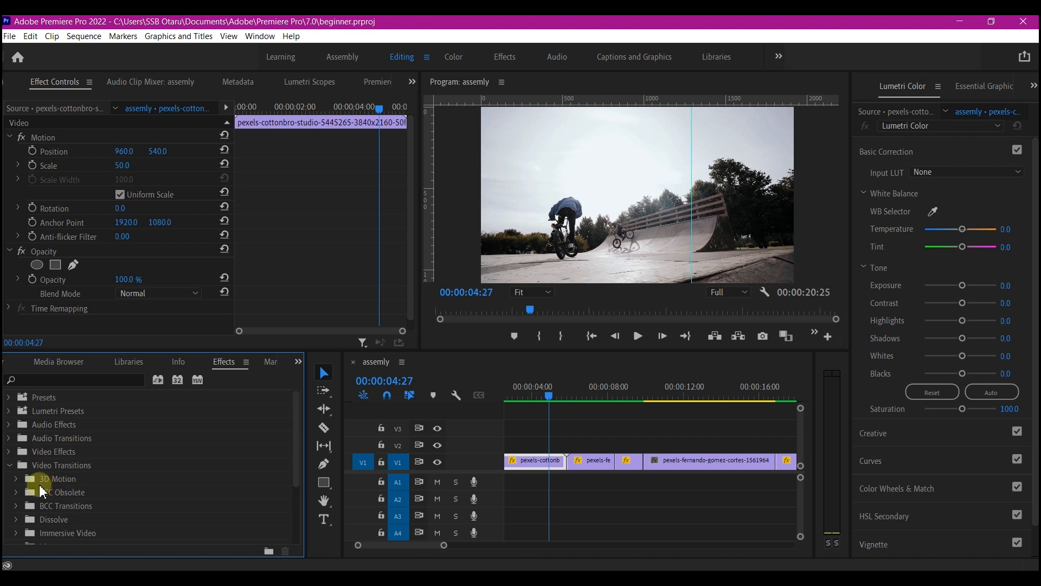
left_click(17, 480)
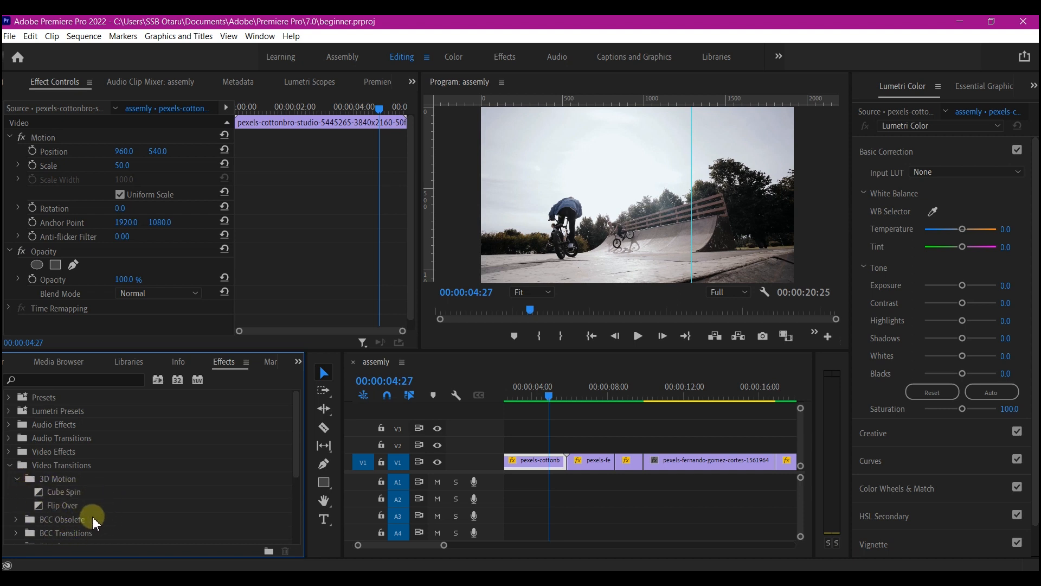
left_click(65, 493)
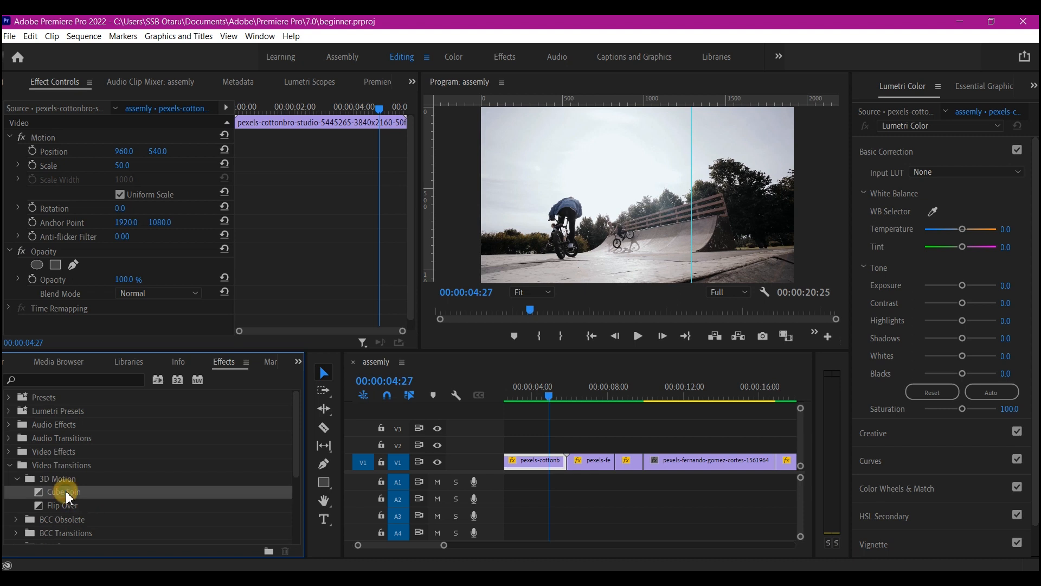
left_click_drag(67, 498, 563, 469)
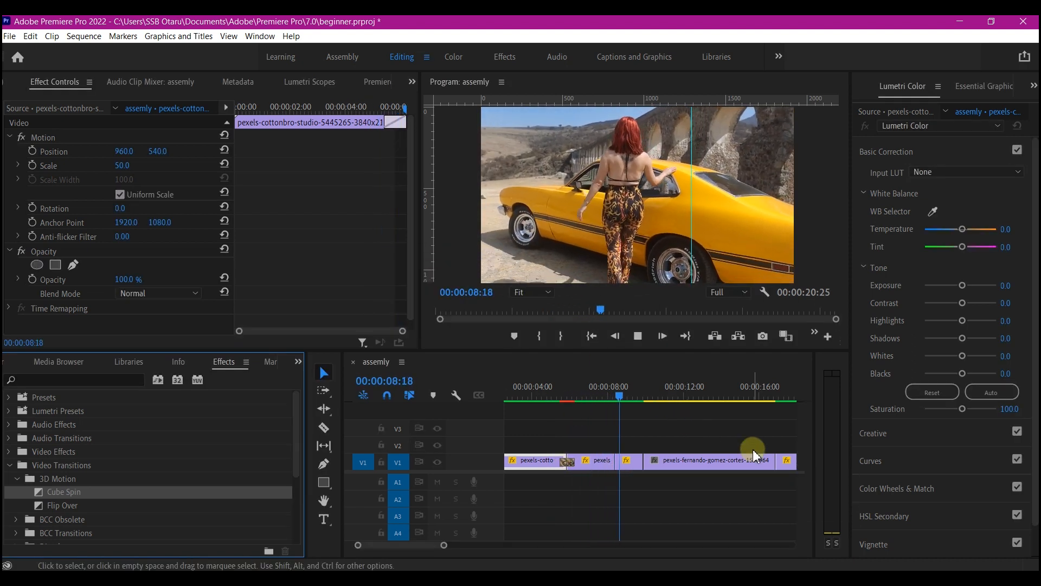
left_click(761, 513)
key("space")
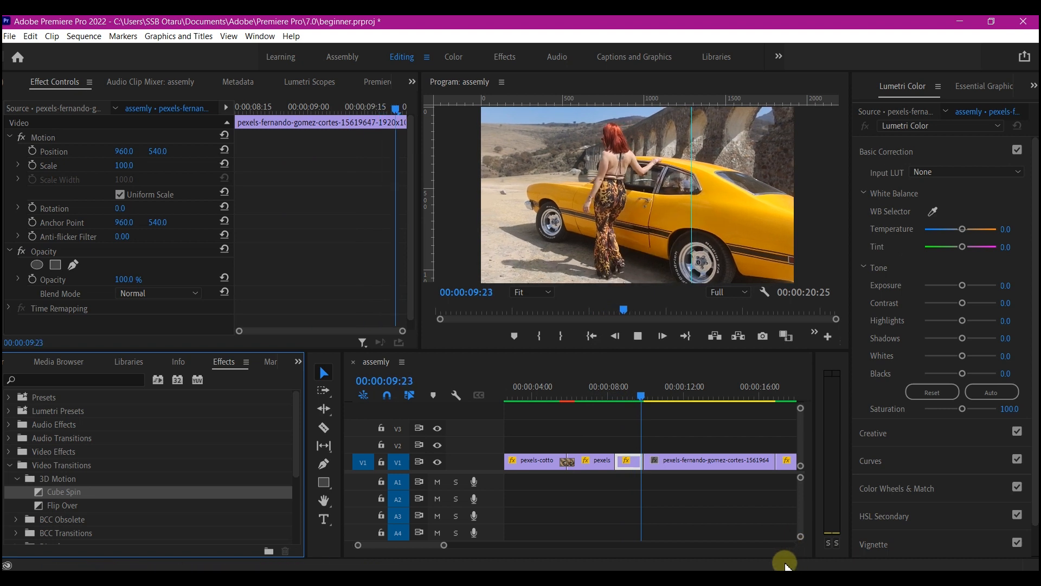
Step: Try a Position X of 943 and a slightly smaller Scale on the long yellow-car segment, undoing each change
scroll(217, 542, "down", 5)
left_click(668, 460)
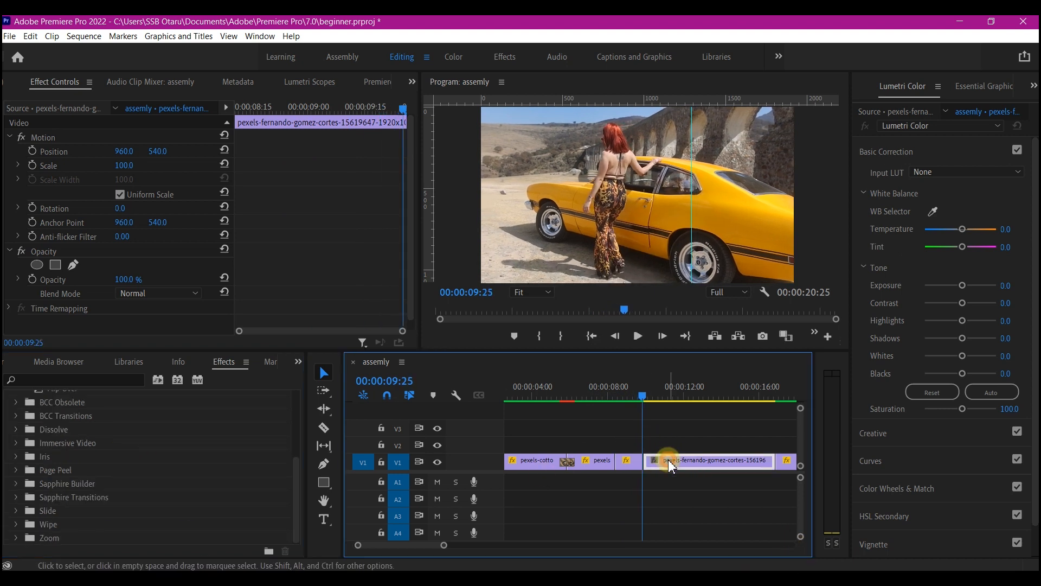
left_click_drag(672, 398, 684, 395)
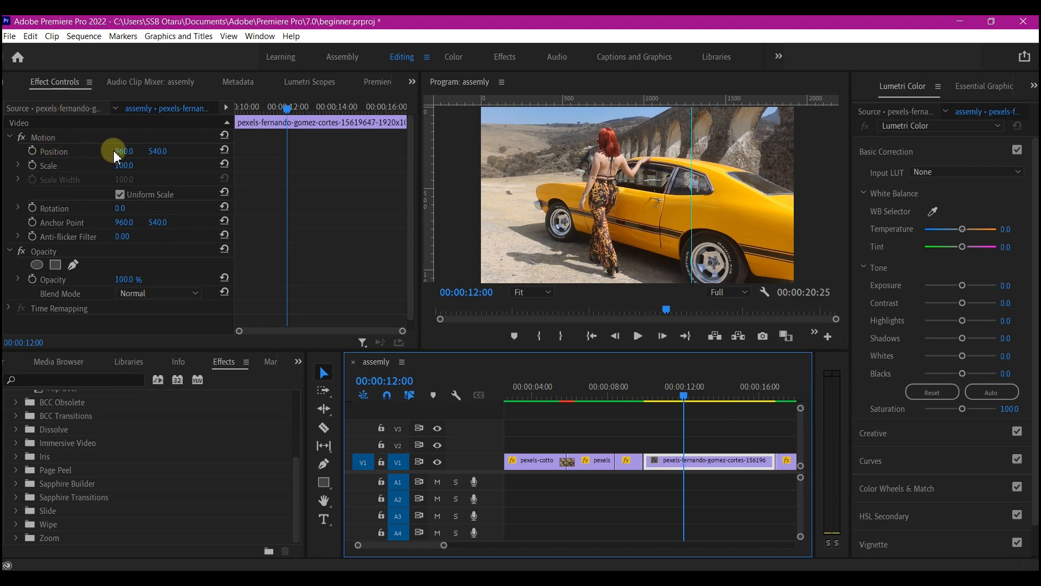
mouse_move(123, 151)
left_mouse_down()
mouse_move(48, 151)
mouse_move(114, 151)
left_mouse_up()
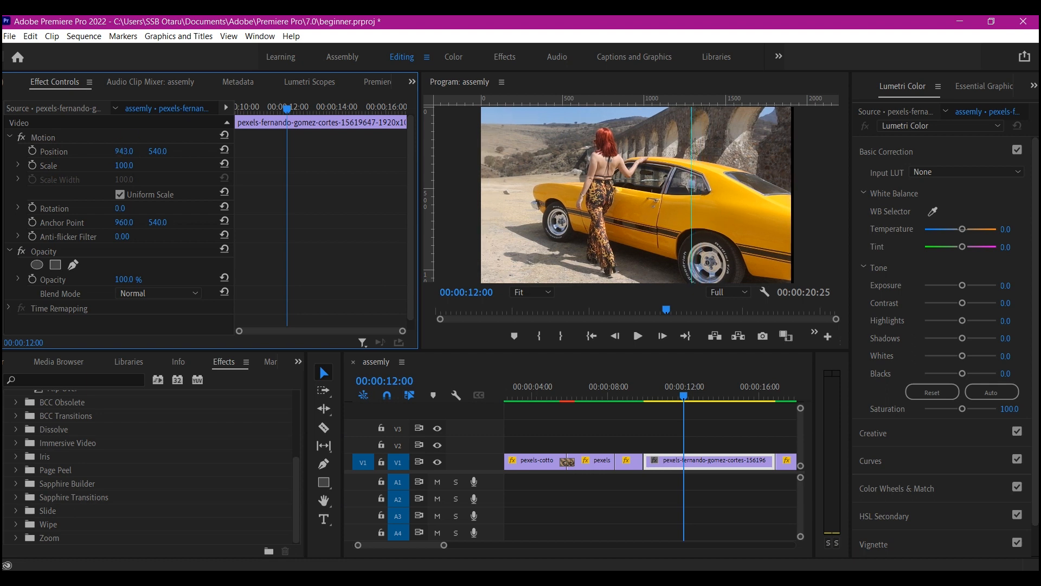
key("ctrl+z")
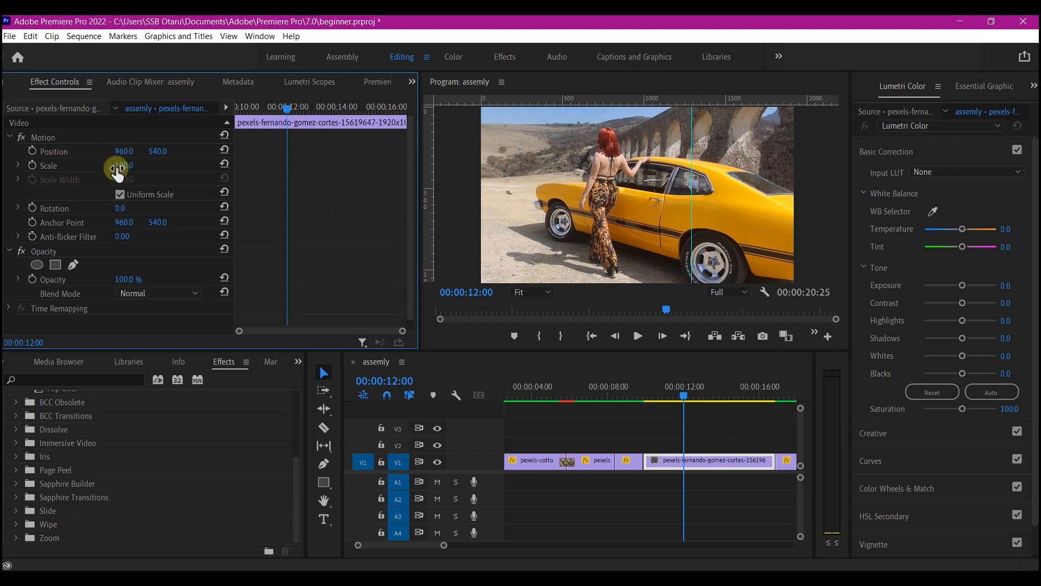
mouse_move(124, 165)
left_mouse_down()
mouse_move(143, 165)
mouse_move(123, 166)
left_mouse_up()
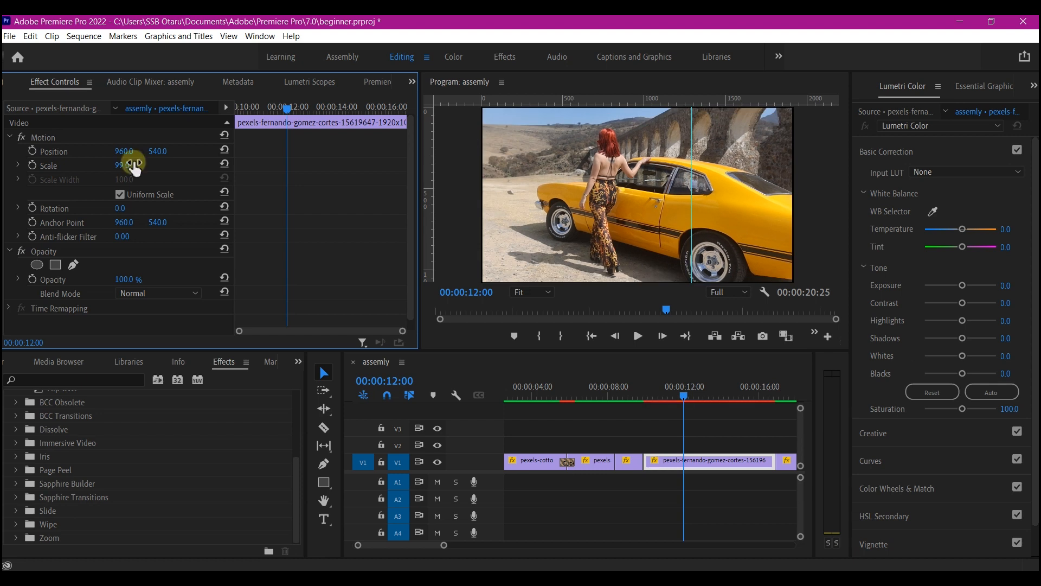
key("ctrl+z")
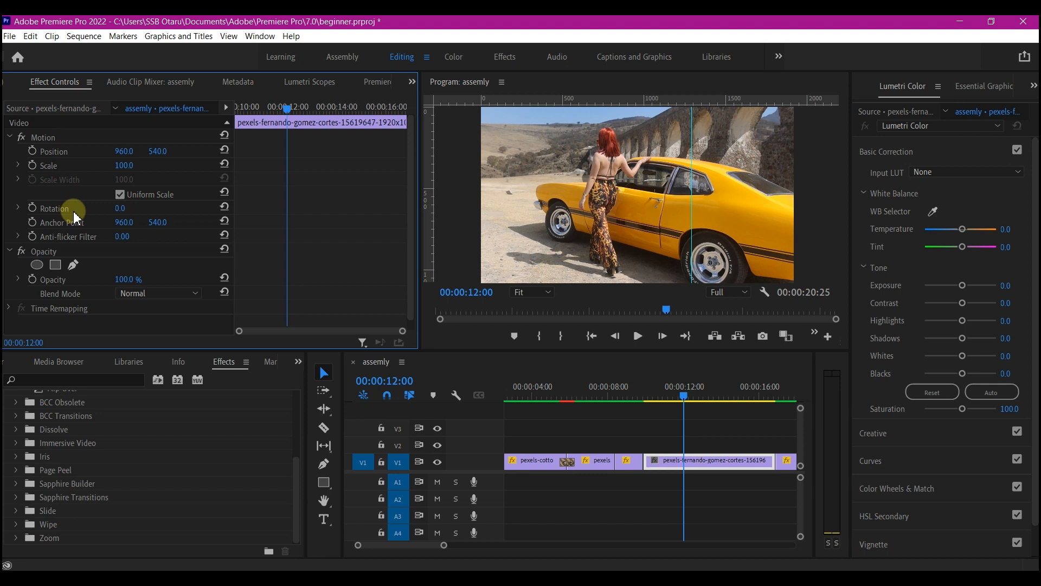
Step: Try Lumetri Temperature 2.8, Blacks -83.2 and Saturation 0 on the long yellow-car segment, and reset the effect
scroll(82, 227, "down", 1)
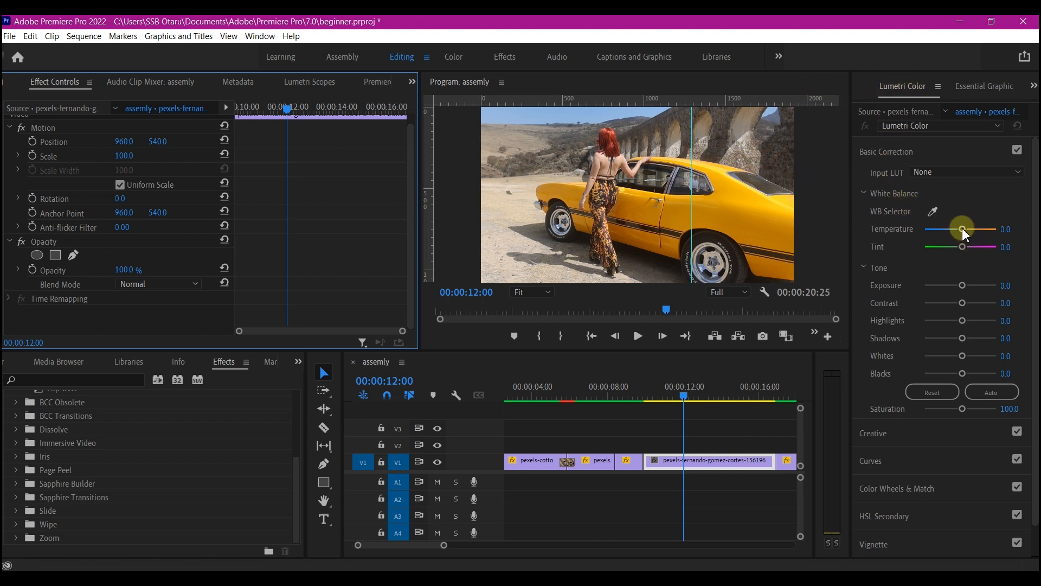
mouse_move(963, 228)
left_mouse_down()
mouse_move(992, 226)
mouse_move(961, 229)
left_mouse_up()
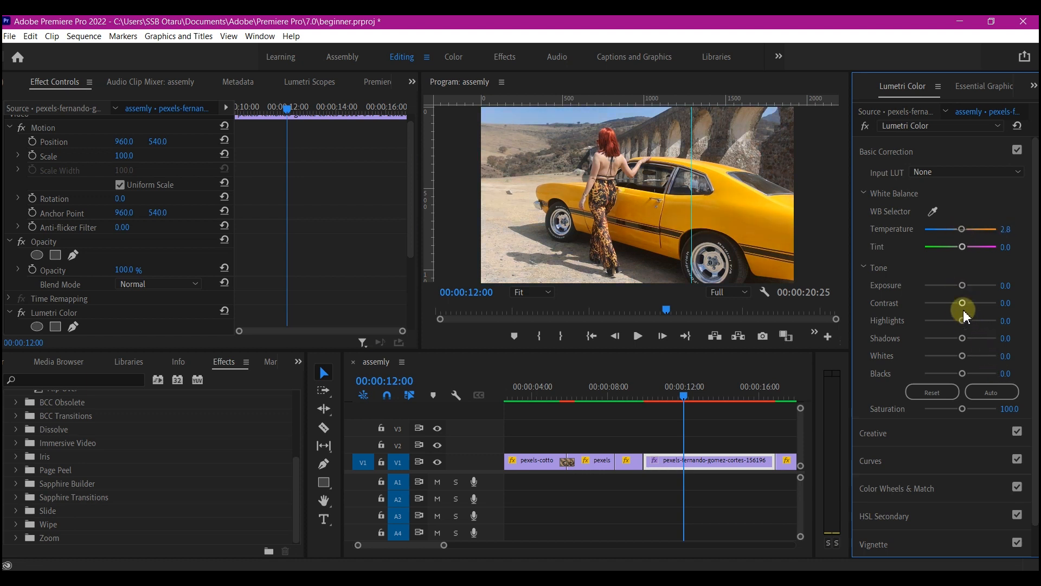
left_click_drag(966, 374, 896, 423)
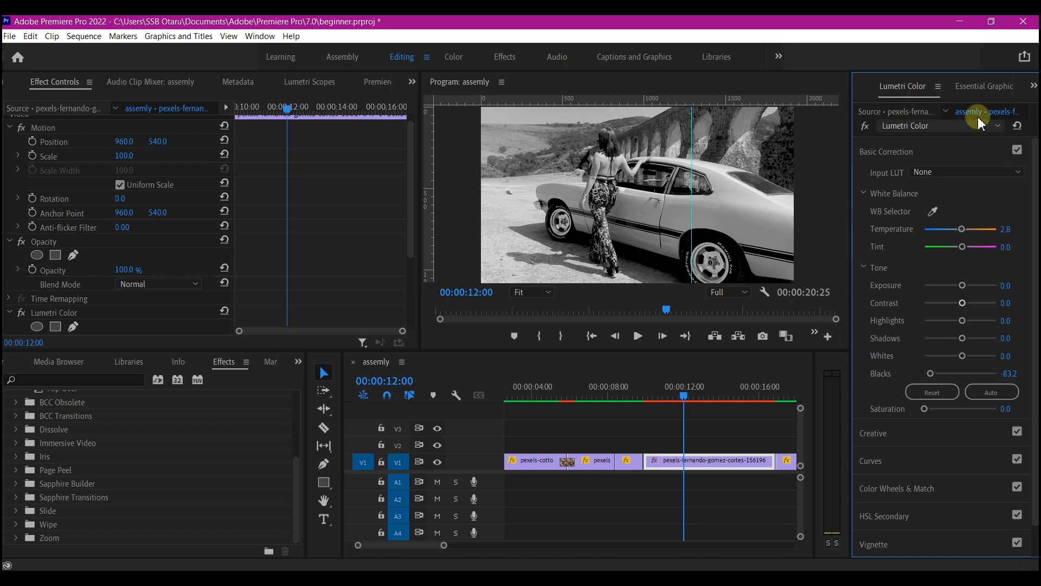
left_click(1017, 126)
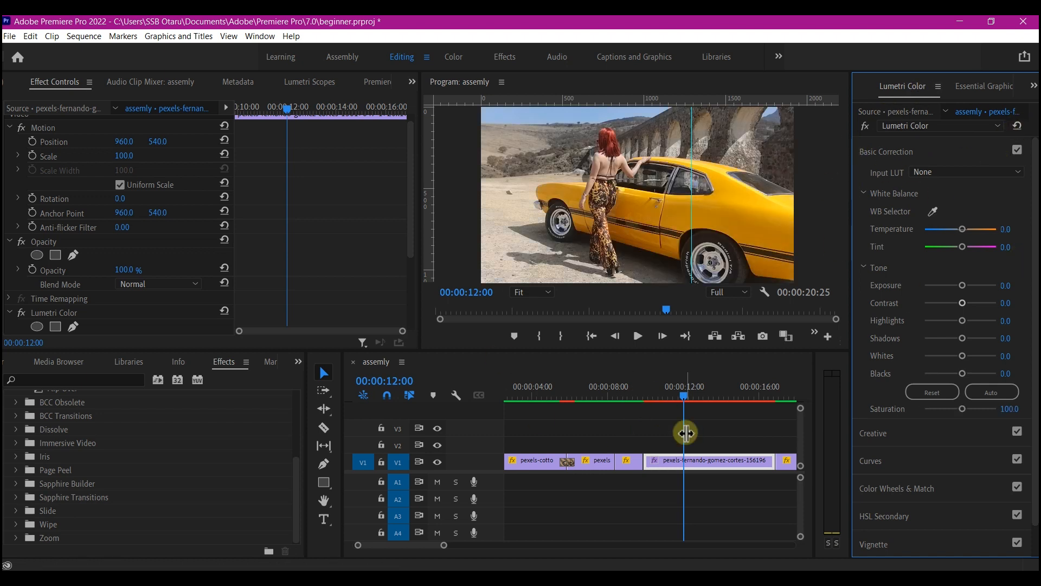
left_click(682, 463)
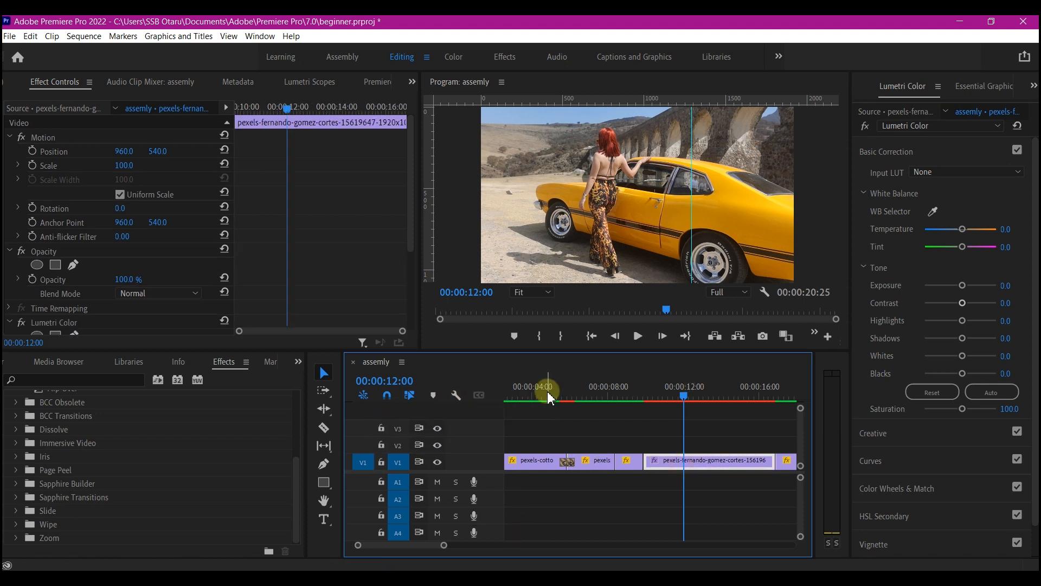
Step: Move the playhead to 00:00:02:29 and create a 1920 × 1080 legacy title named Title 01
left_click(544, 392)
left_click_drag(541, 402, 515, 409)
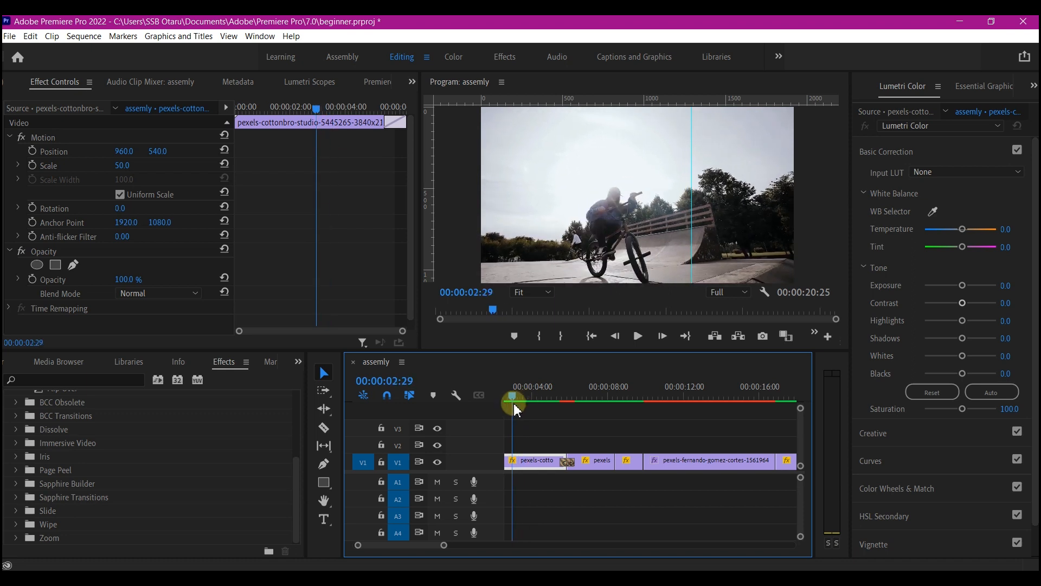
left_click(298, 363)
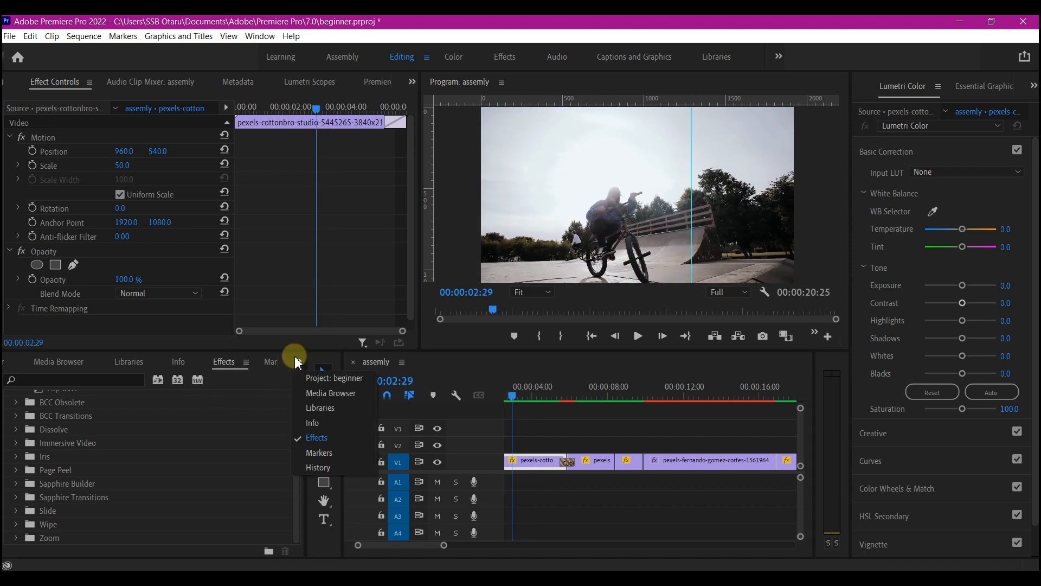
left_click(333, 378)
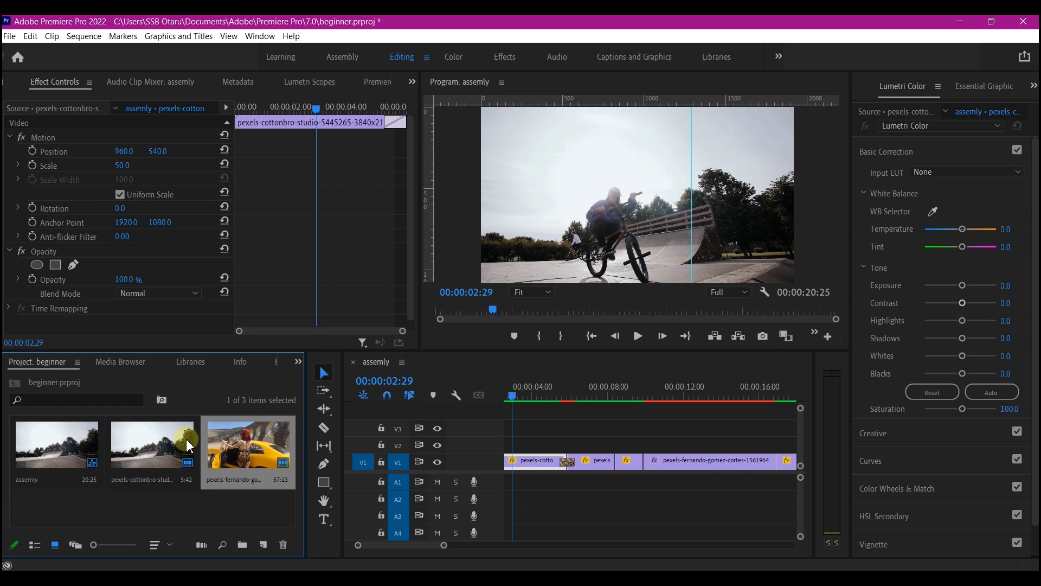
left_click(12, 37)
mouse_move(27, 54)
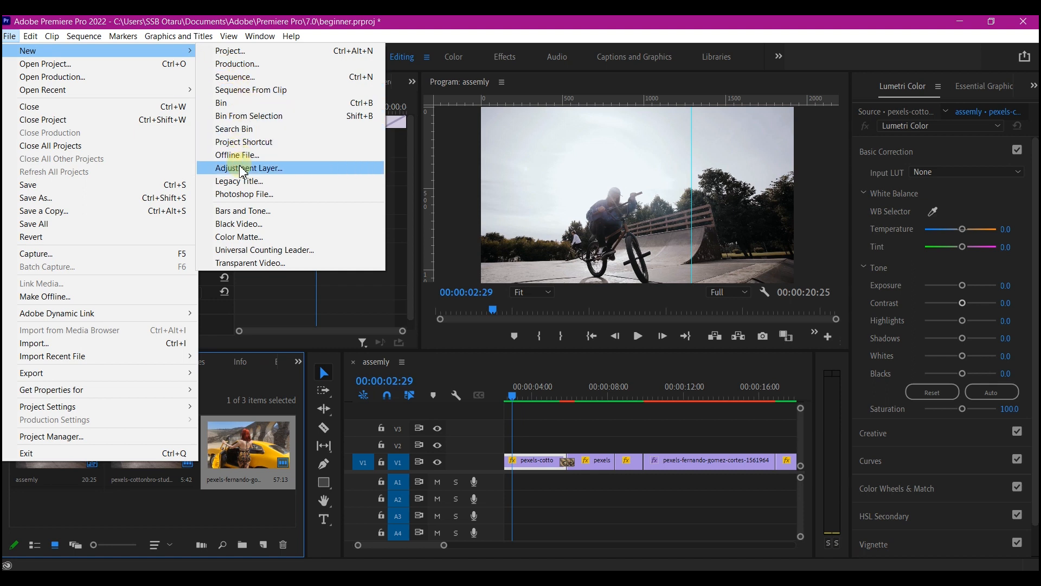
left_click(253, 182)
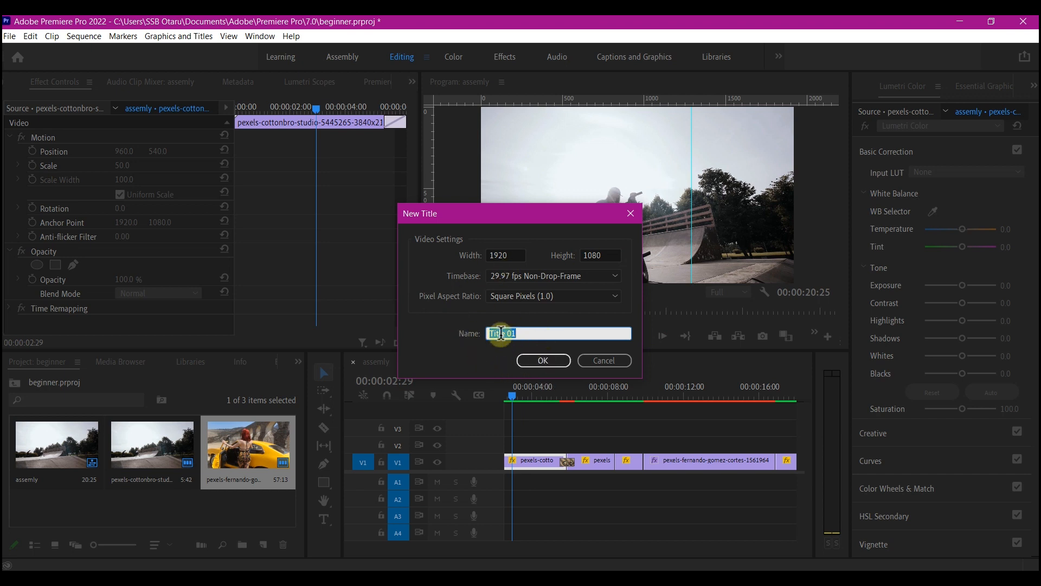
left_click(544, 360)
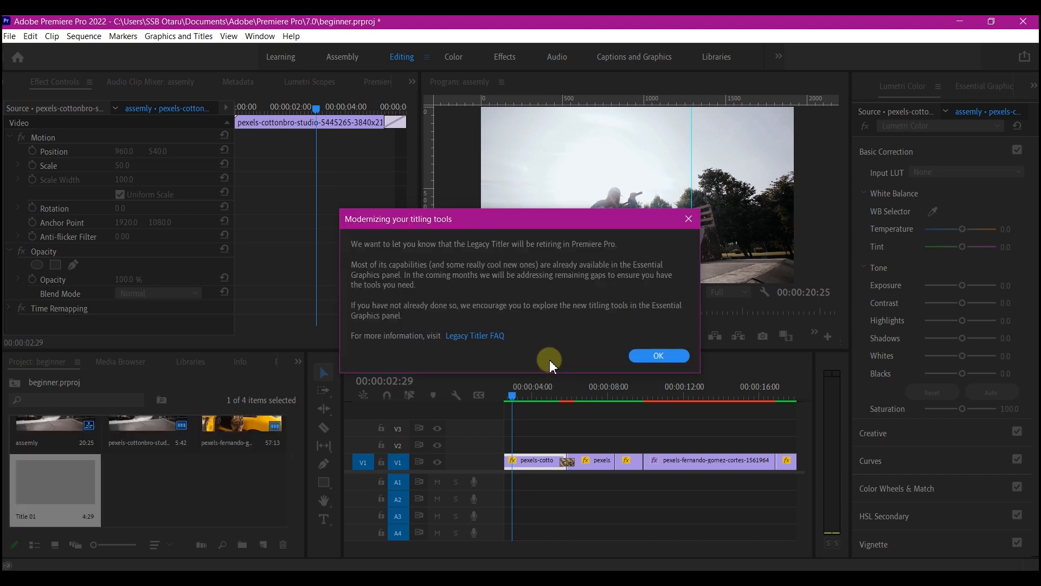
left_click(669, 357)
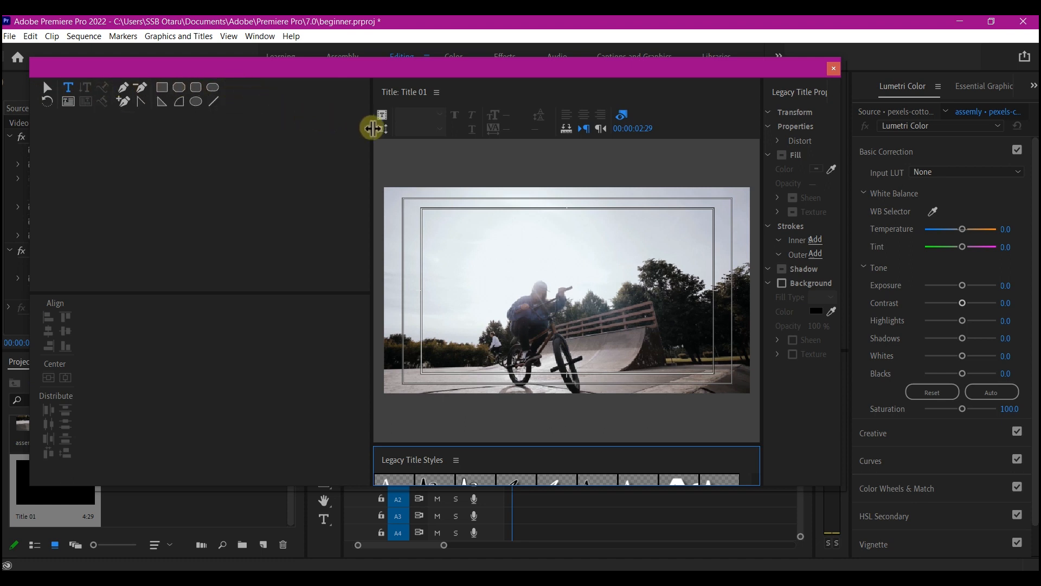
Step: Enlarge the title canvas and add the text "VIDEO EDITING" in the Avocado Sans font at size 92
left_click_drag(371, 130, 135, 163)
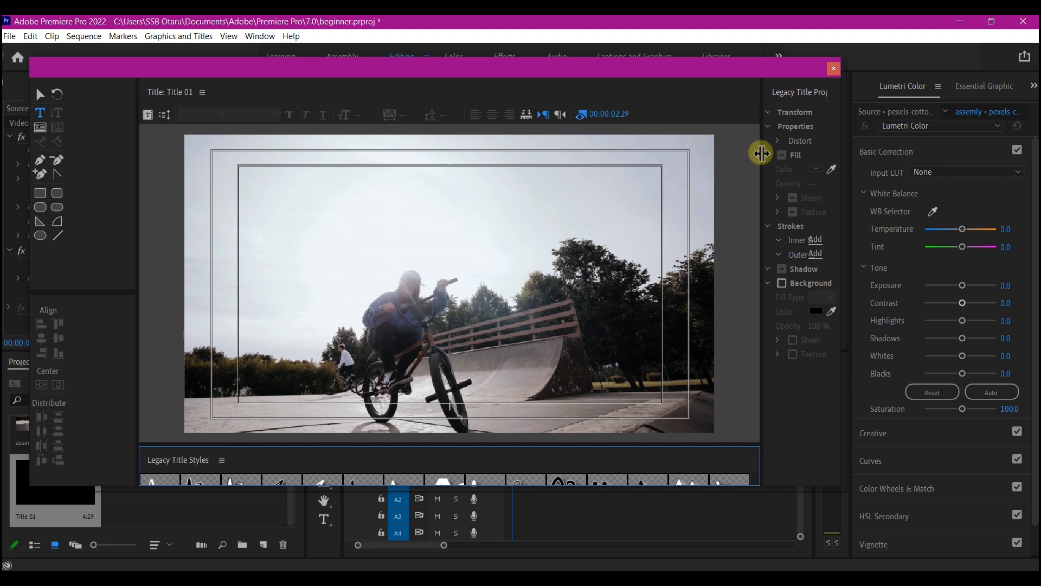
left_click_drag(762, 154, 656, 168)
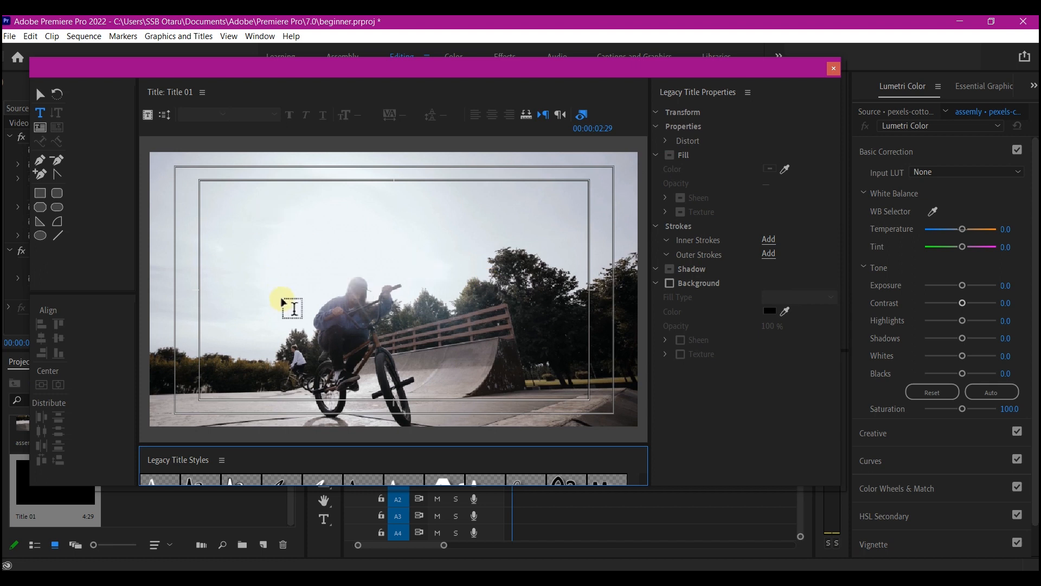
left_click(315, 312)
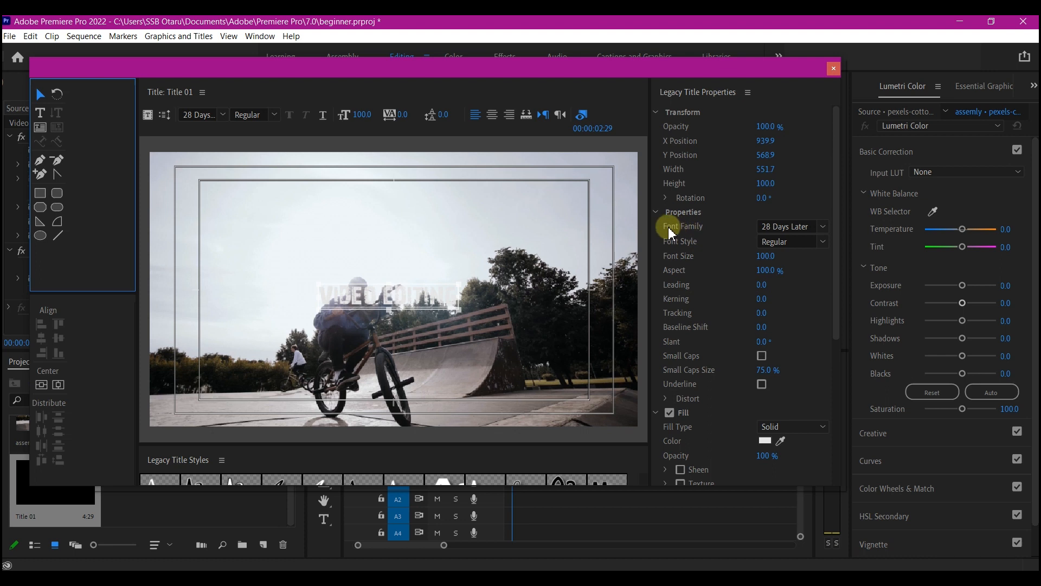
left_click(782, 228)
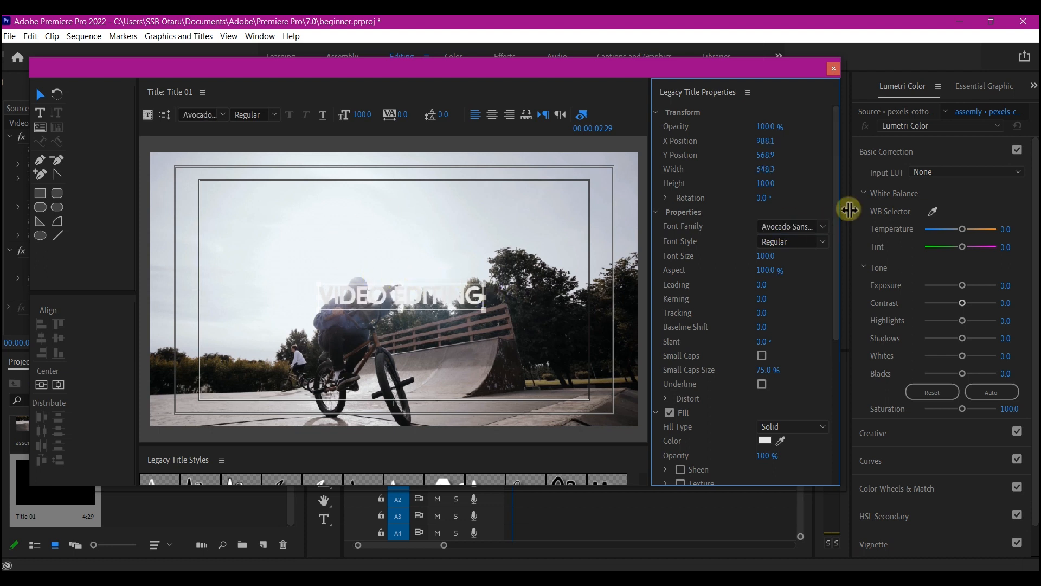
left_click_drag(766, 255, 773, 325)
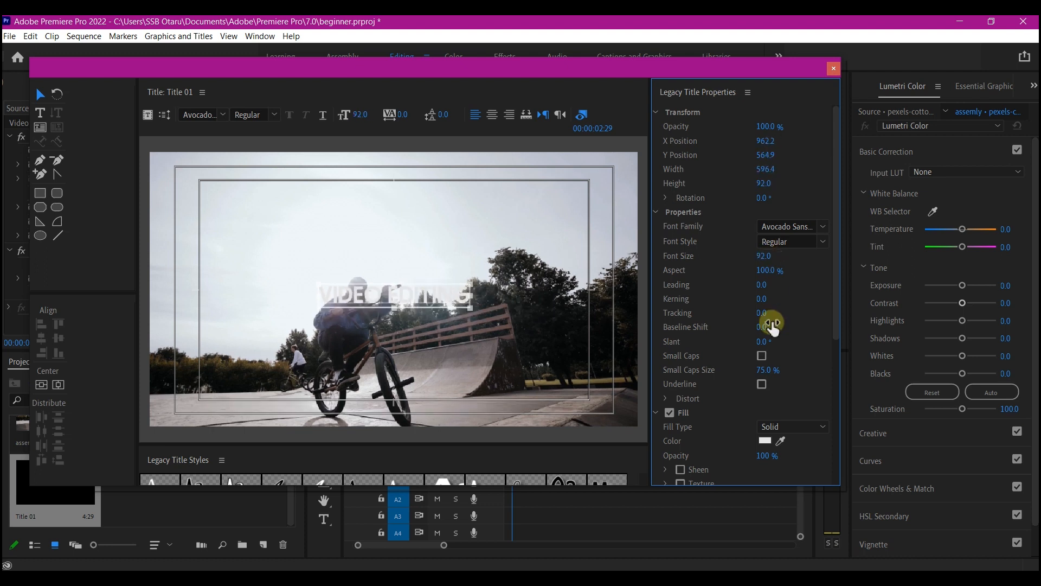
Step: Set the fill colour of the title text to bright red, FF1C00
left_click(765, 441)
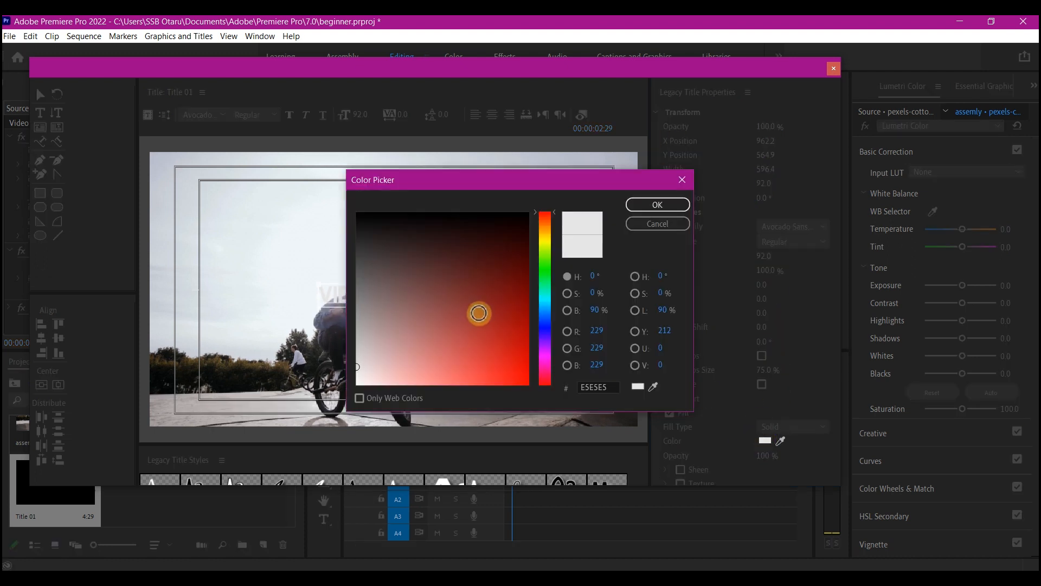
left_click(547, 321)
left_click_drag(507, 286, 547, 215)
left_click(633, 206)
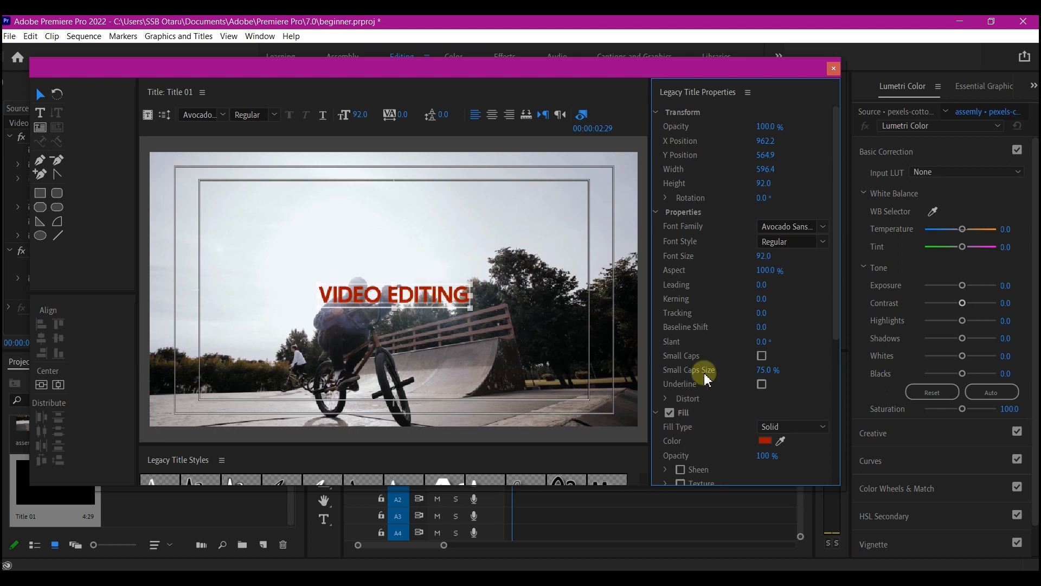
left_click(766, 441)
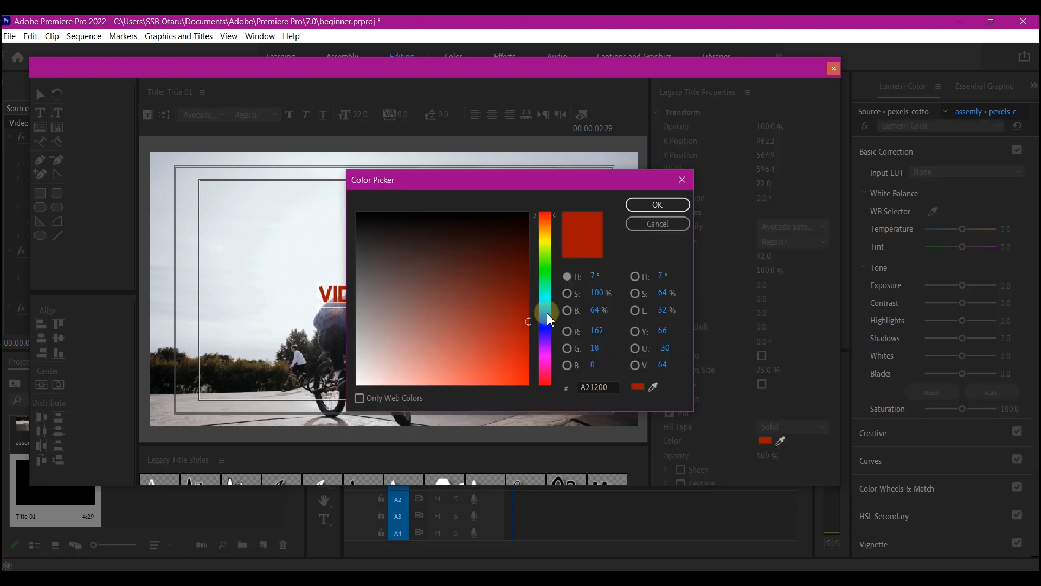
left_click_drag(529, 379, 532, 389)
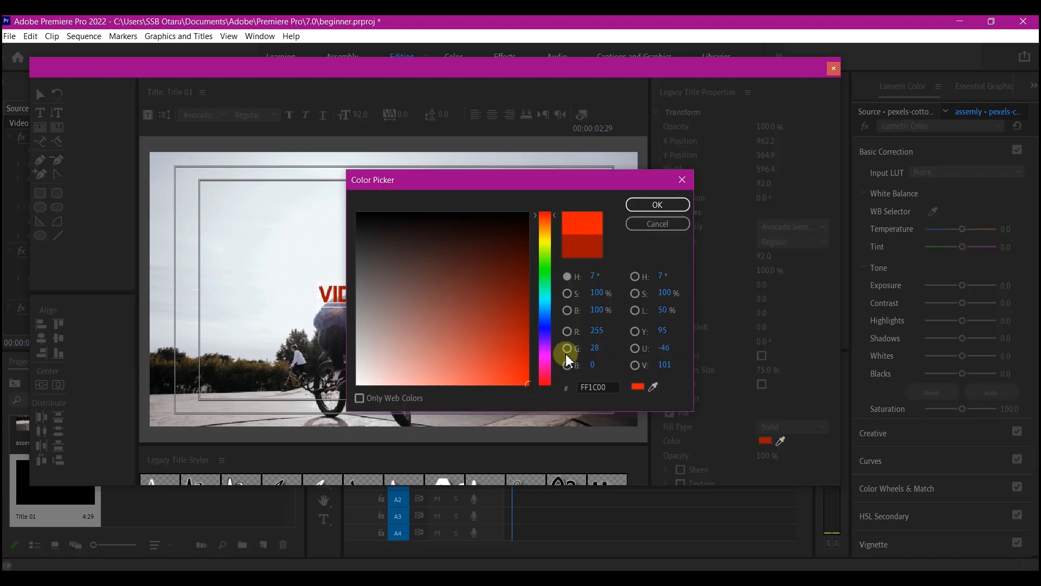
left_click(661, 206)
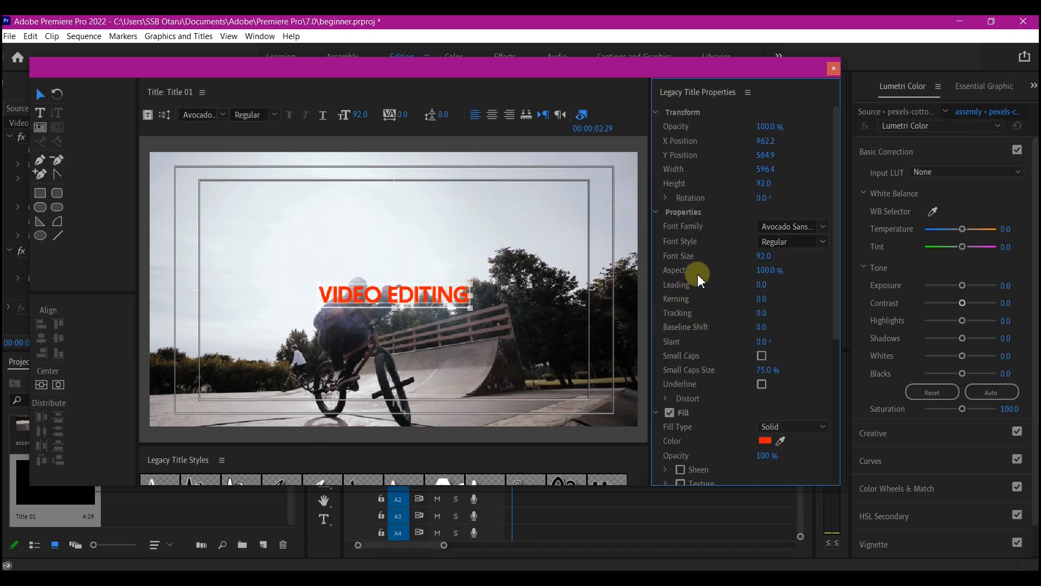
Step: Set the title's font size to 135 and centre the text horizontally and vertically in the frame
left_click_drag(764, 255, 789, 256)
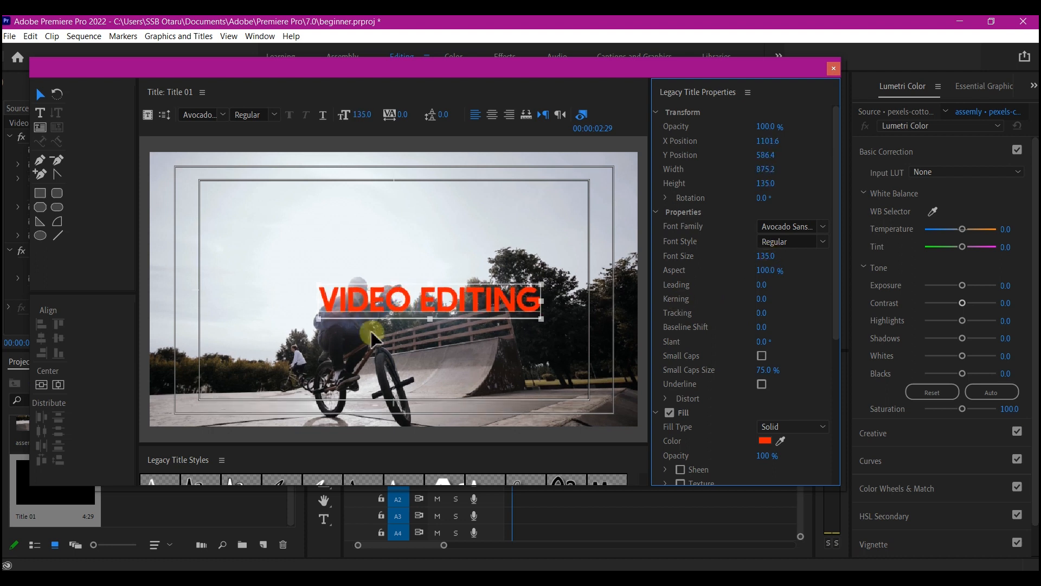
left_click(58, 385)
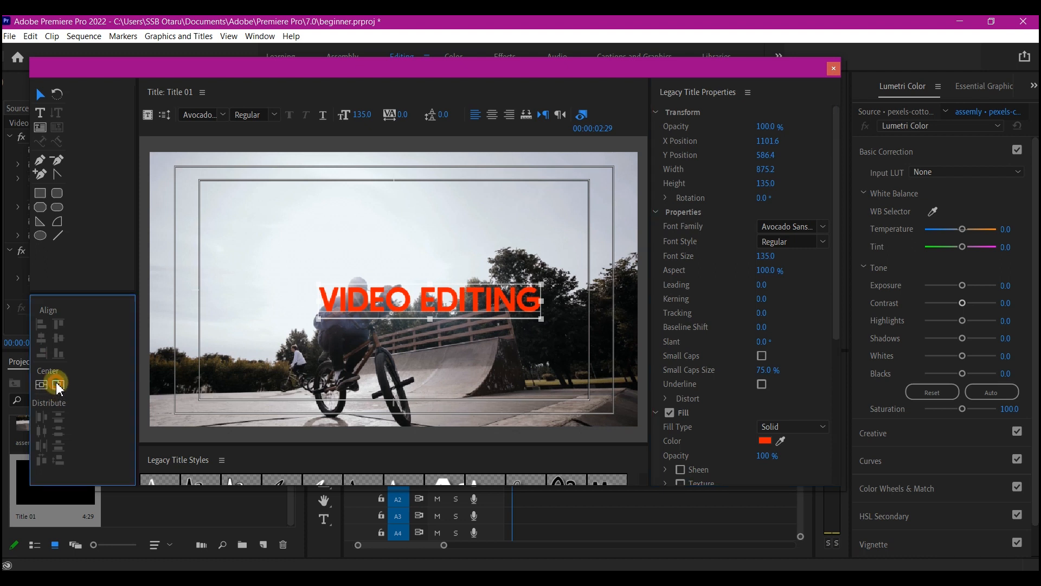
left_click(41, 385)
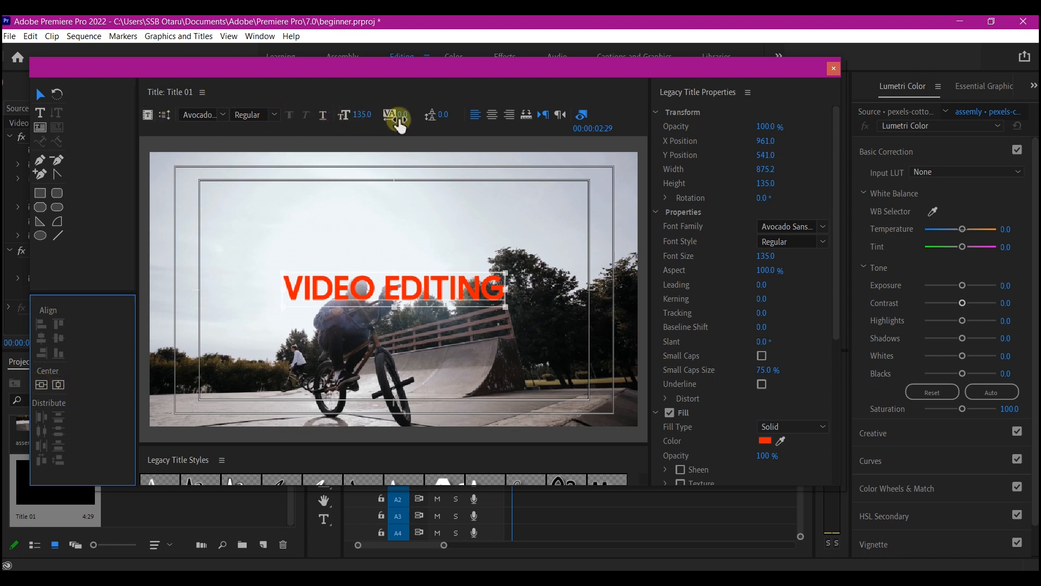
left_click_drag(400, 126, 372, 123)
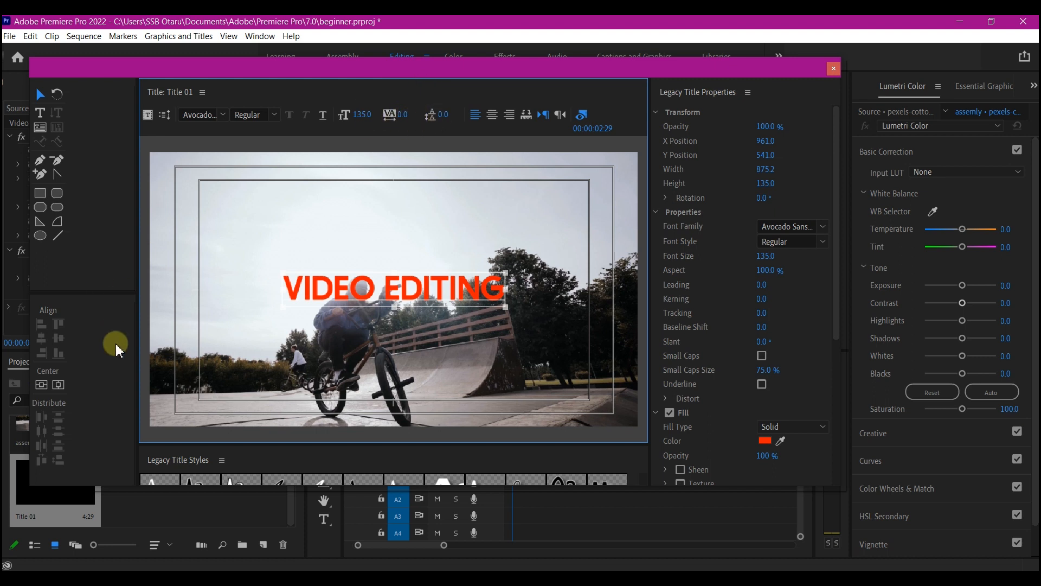
left_click(59, 384)
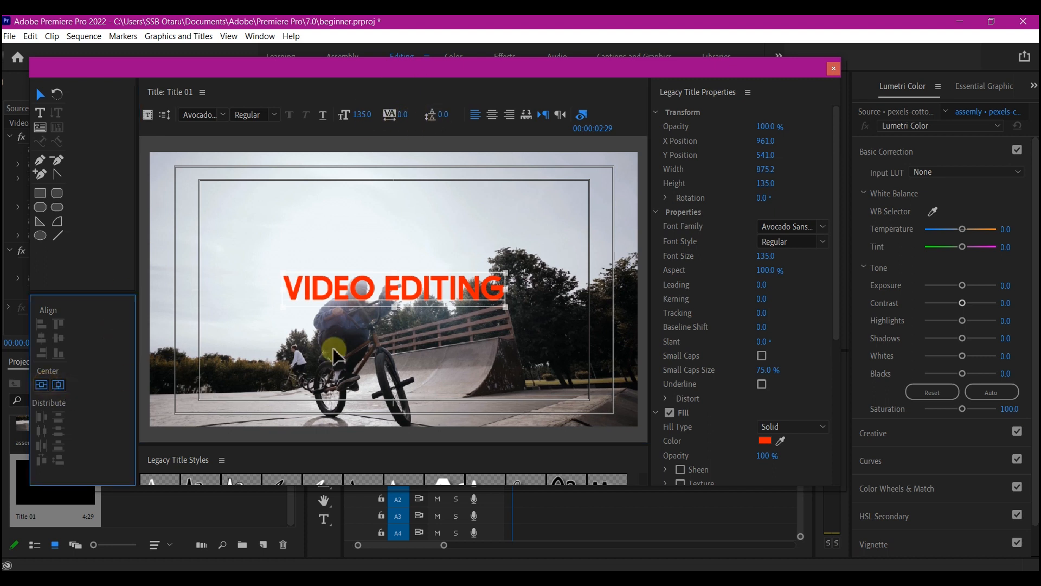
Step: Close the title editor, place Title 01 on track V2 above the bike clip and preview it at 00:00:04:17
left_click(834, 68)
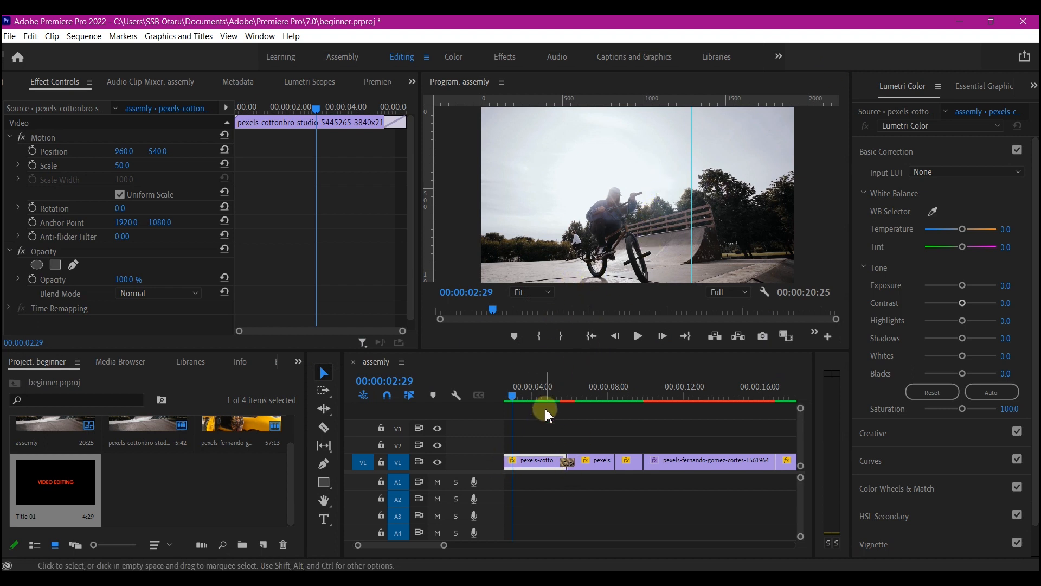
left_click_drag(51, 480, 505, 446)
left_click_drag(529, 399, 592, 394)
left_click(594, 443)
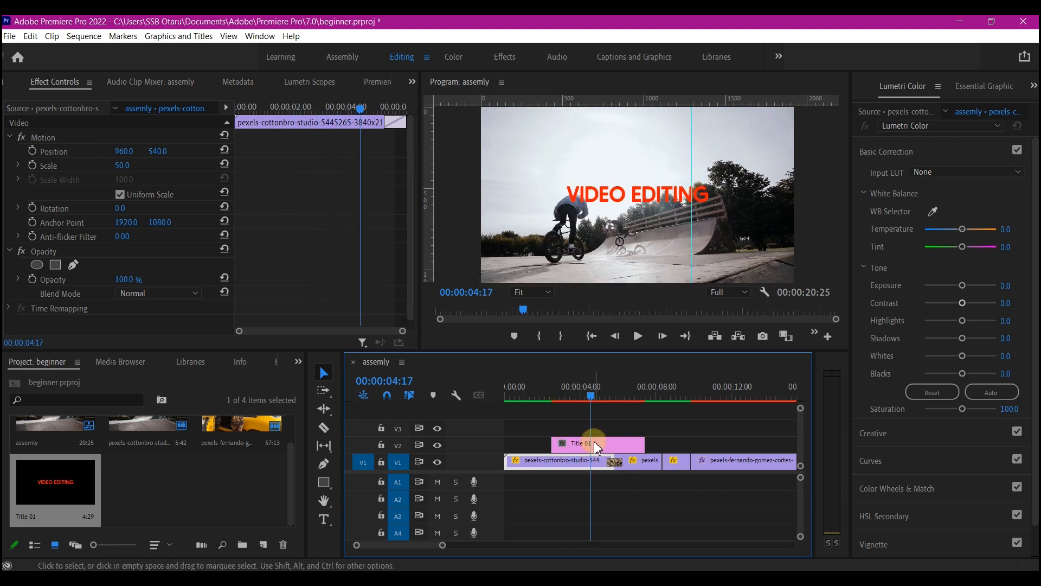
Step: Move the Title 01 clip on track V2 so that it starts at 00:00:02:03 above the bike clip
left_click_drag(597, 447, 669, 443)
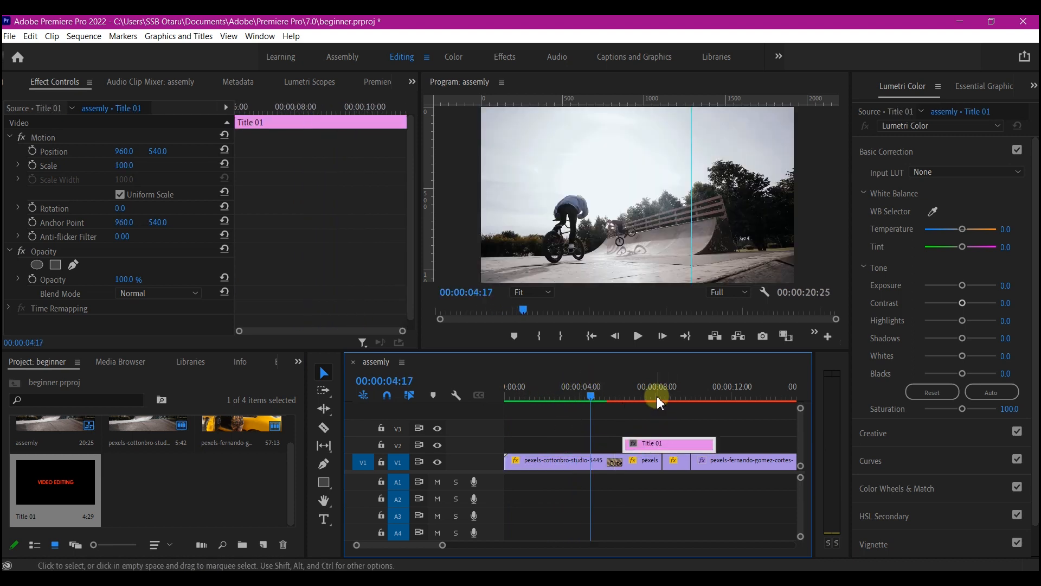
left_click_drag(632, 396, 544, 432)
left_click_drag(651, 442, 593, 446)
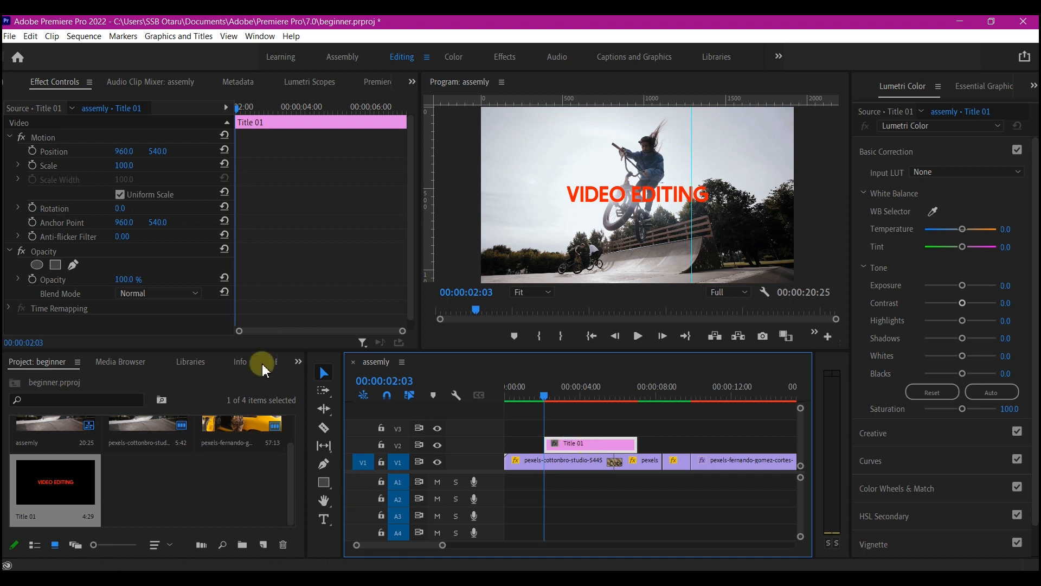
Step: Apply the Cross Zoom transition to both the start and the end of the Title 01 clip
left_click(298, 364)
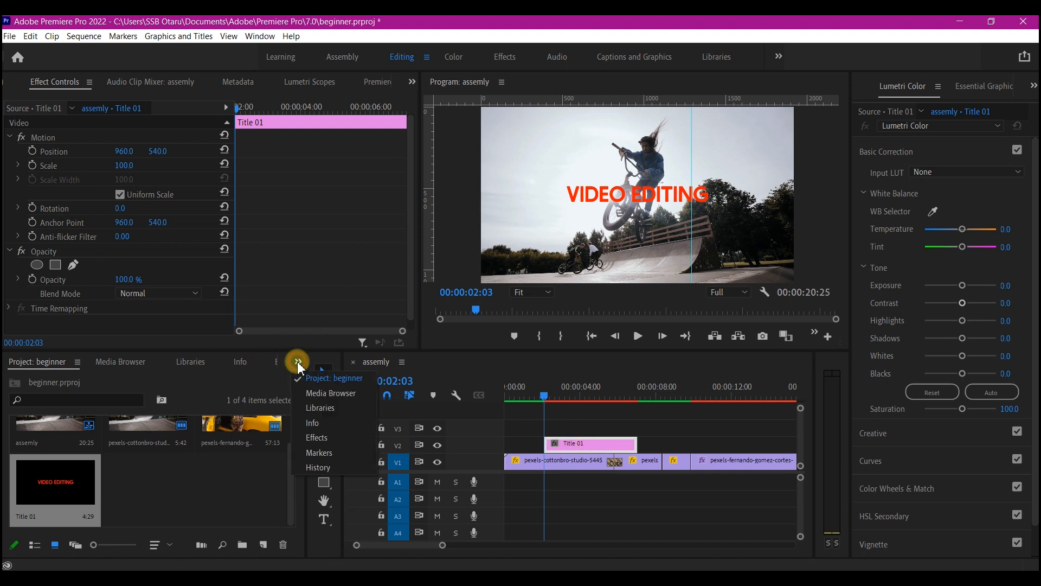
left_click(325, 437)
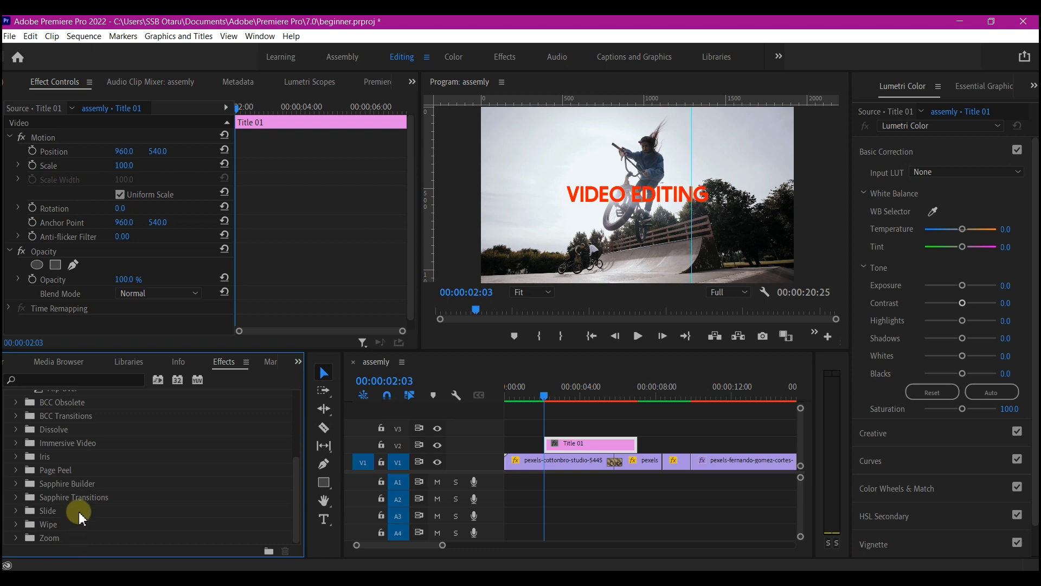
left_click(17, 538)
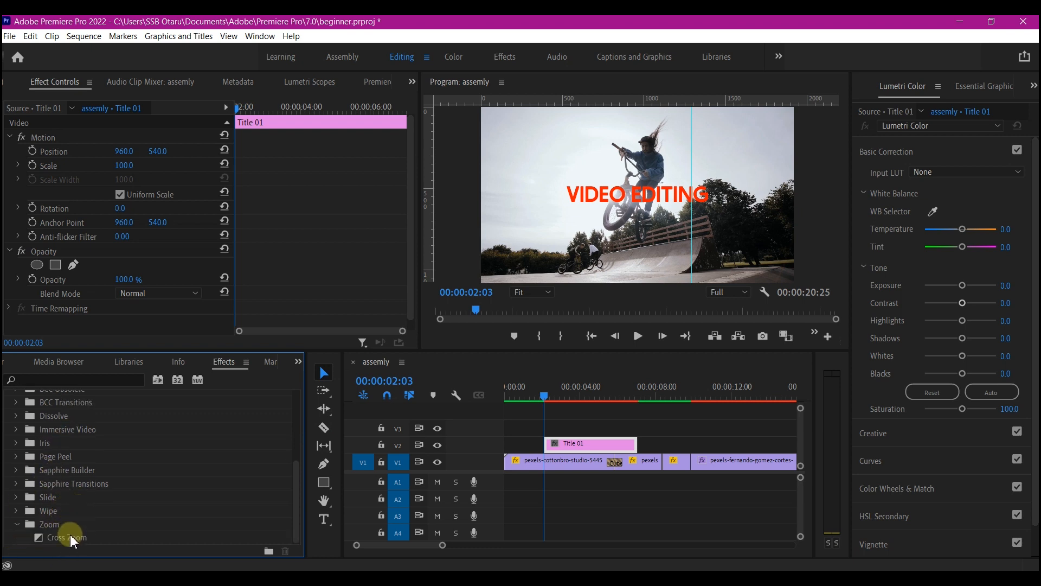
left_click_drag(58, 541, 549, 447)
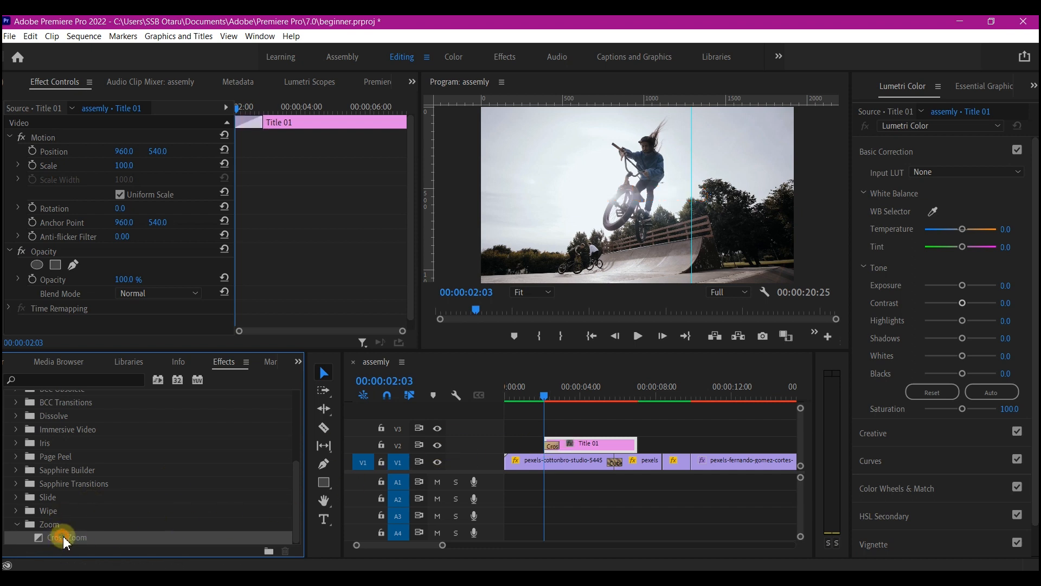
left_click_drag(64, 542, 635, 449)
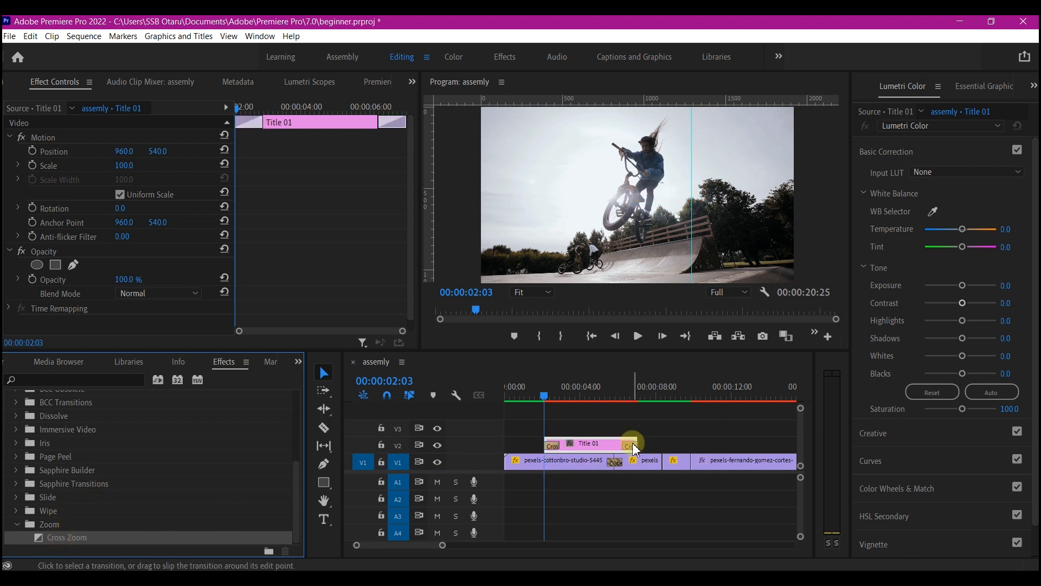
Step: Go to 00:00:13:26 in the yellow car clip and browse the Essential Graphics templates for a suitable title
left_click_drag(534, 390, 791, 379)
key("minus")
key("minus")
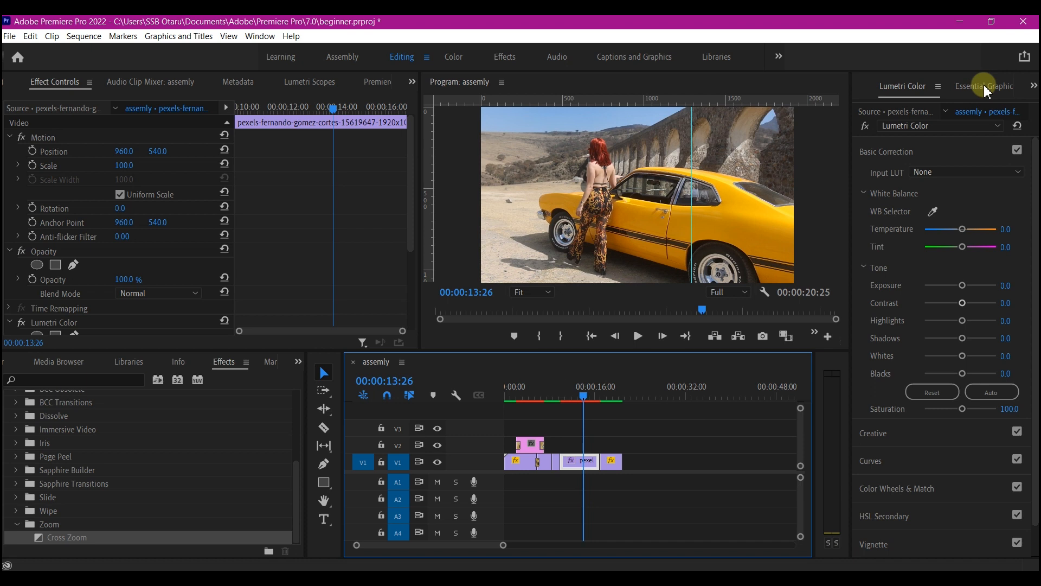
left_click(986, 88)
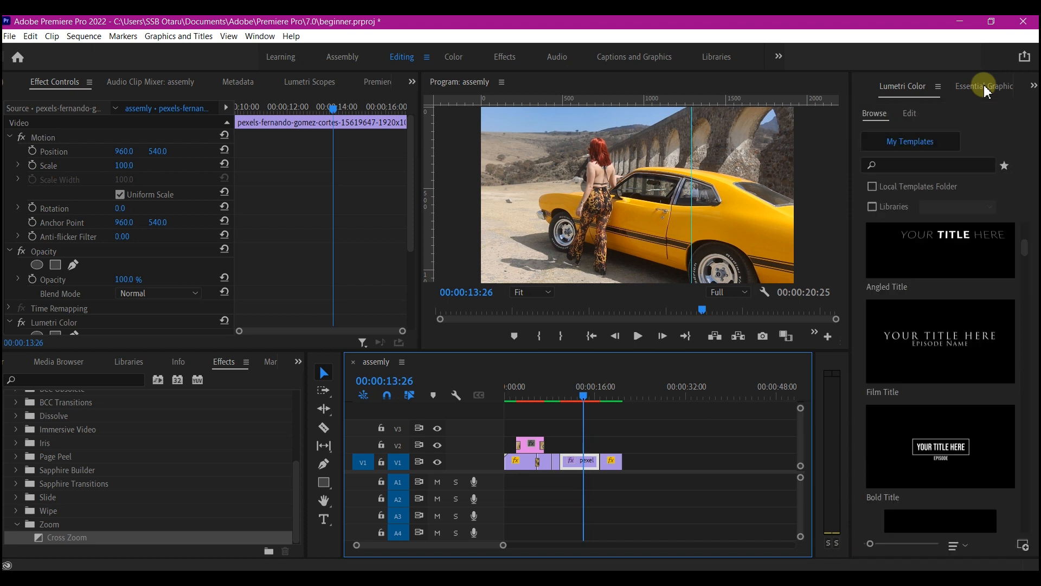
scroll(964, 326, "down", 5)
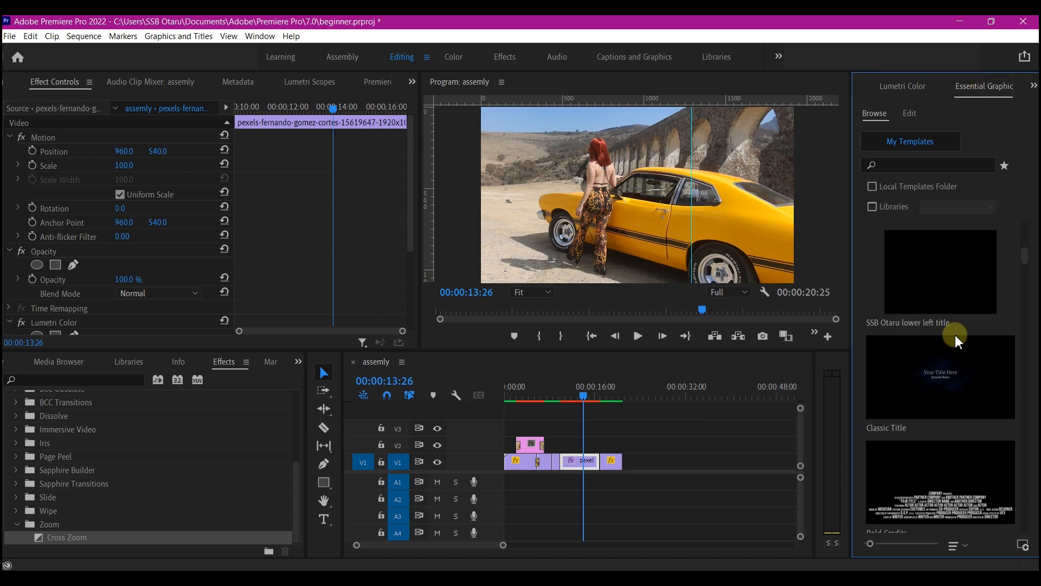
scroll(953, 339, "down", 6)
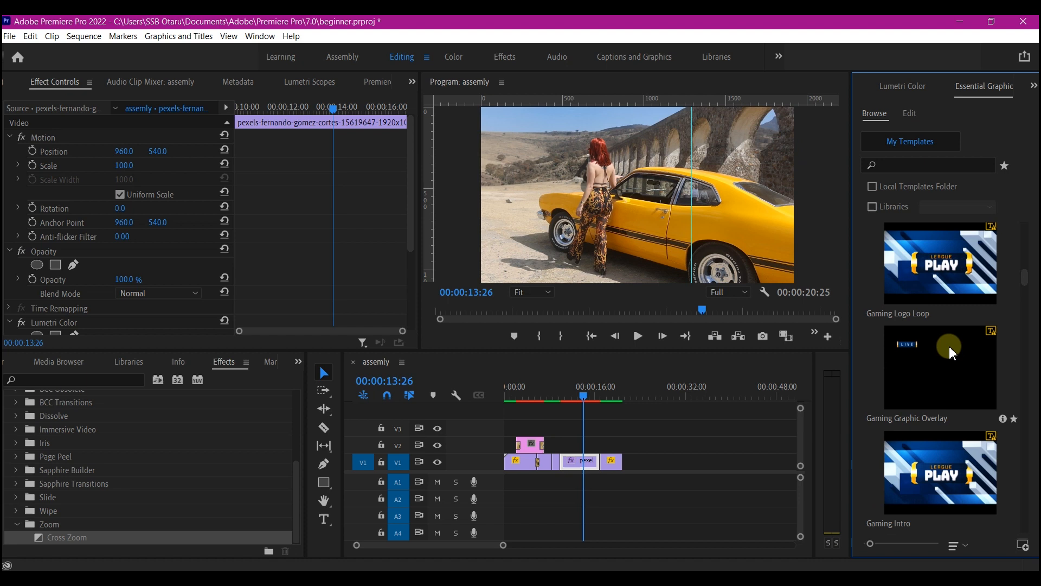
scroll(953, 353, "down", 6)
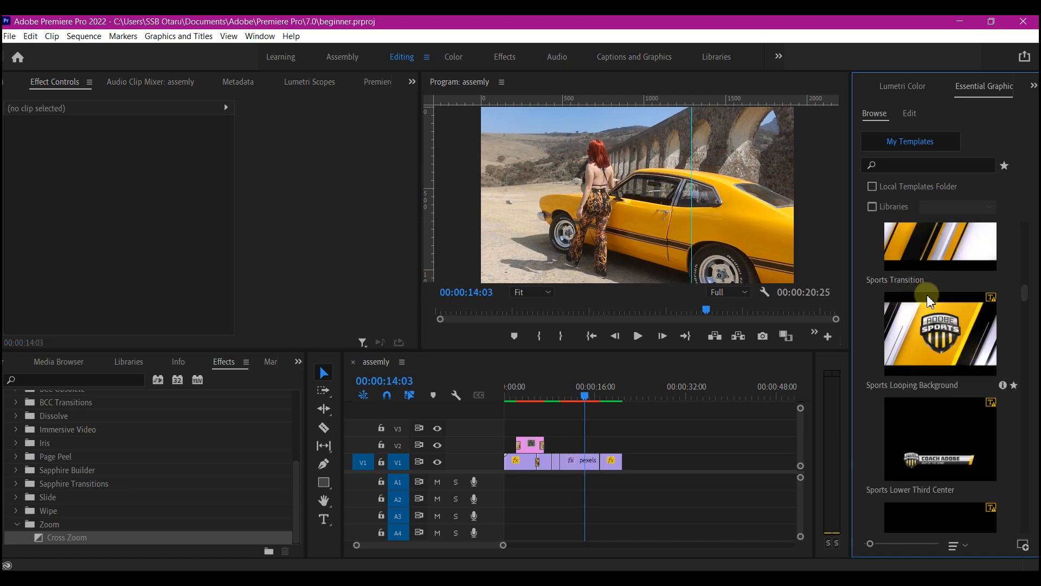
scroll(927, 298, "up", 4)
scroll(931, 301, "up", 4)
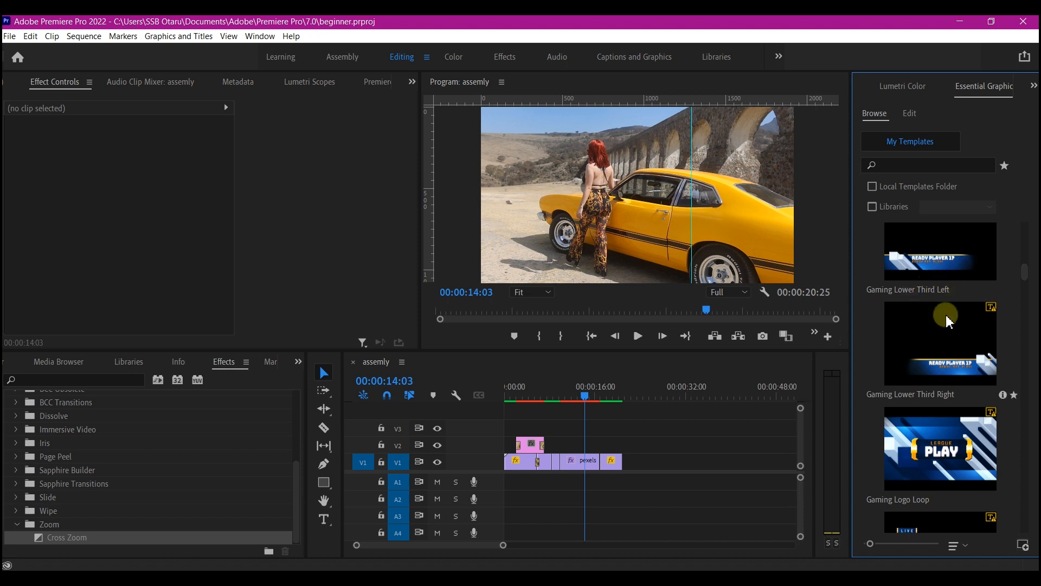
scroll(944, 345, "up", 3)
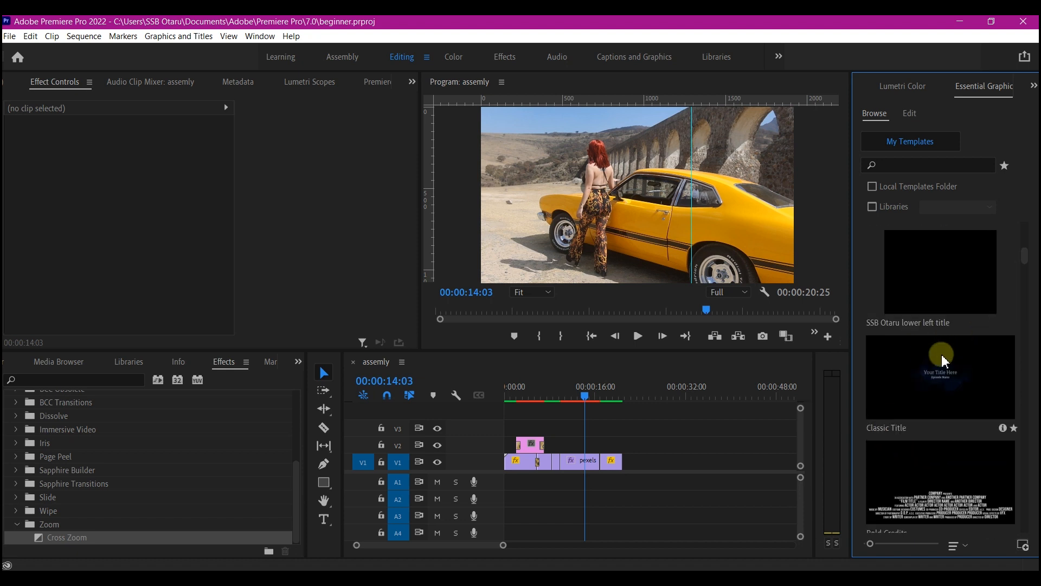
scroll(941, 367, "up", 3)
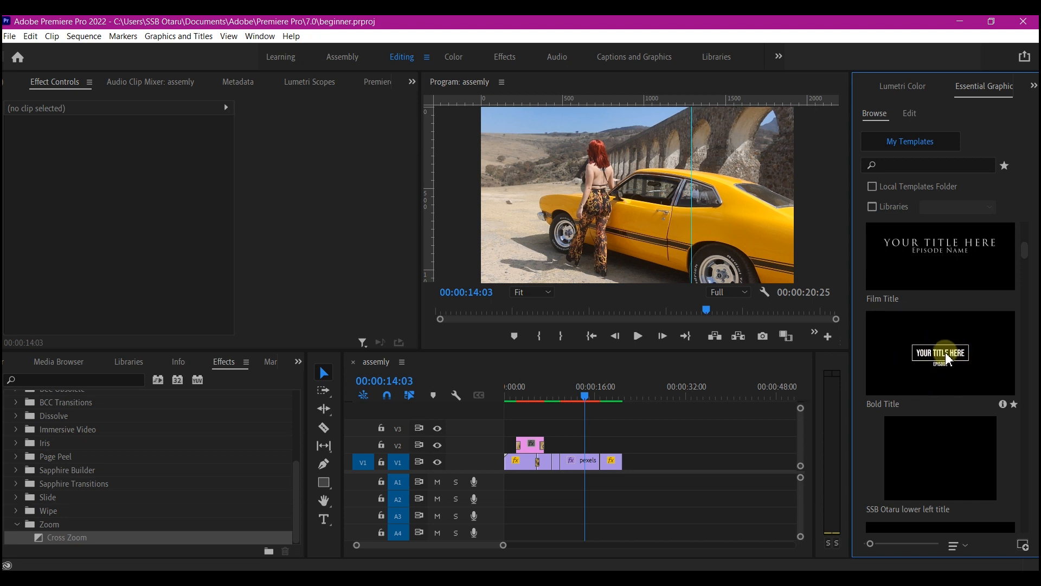
scroll(938, 350, "up", 2)
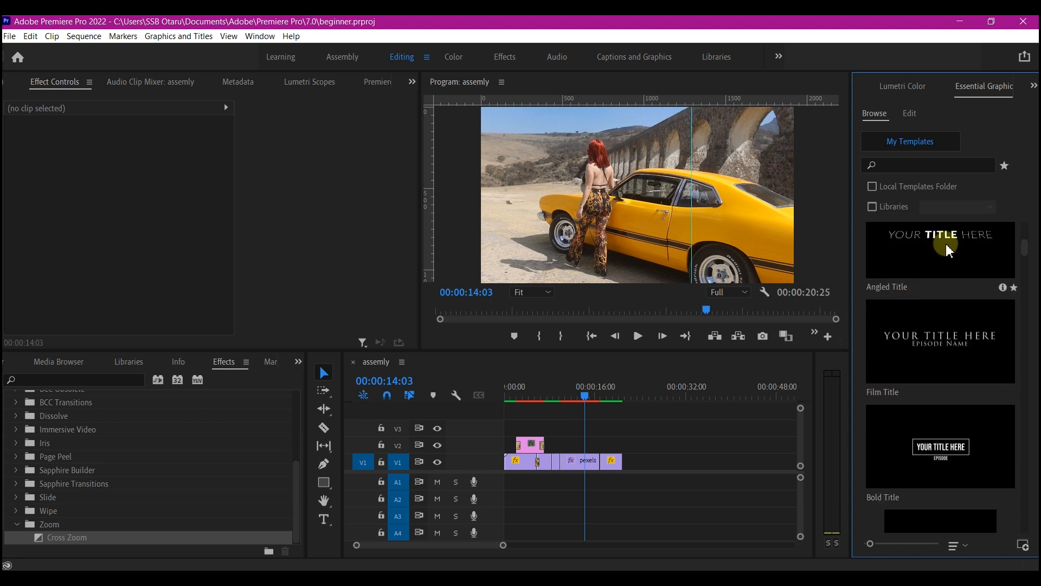
Step: Place the Angled Title template on track V2 above the yellow car clip, ending where that clip ends
left_click(960, 345)
left_click_drag(950, 252, 574, 446)
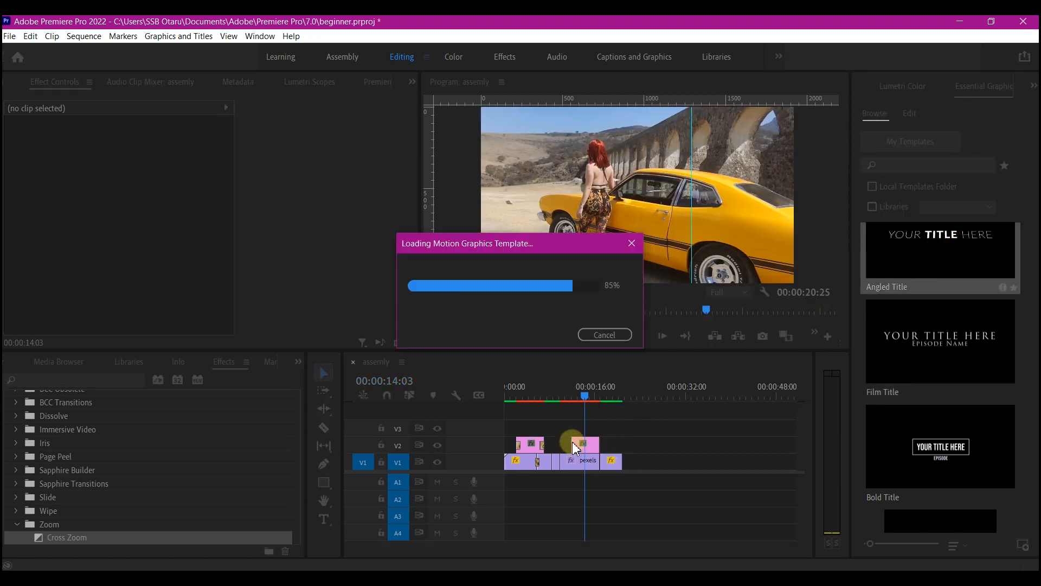
left_click(677, 414)
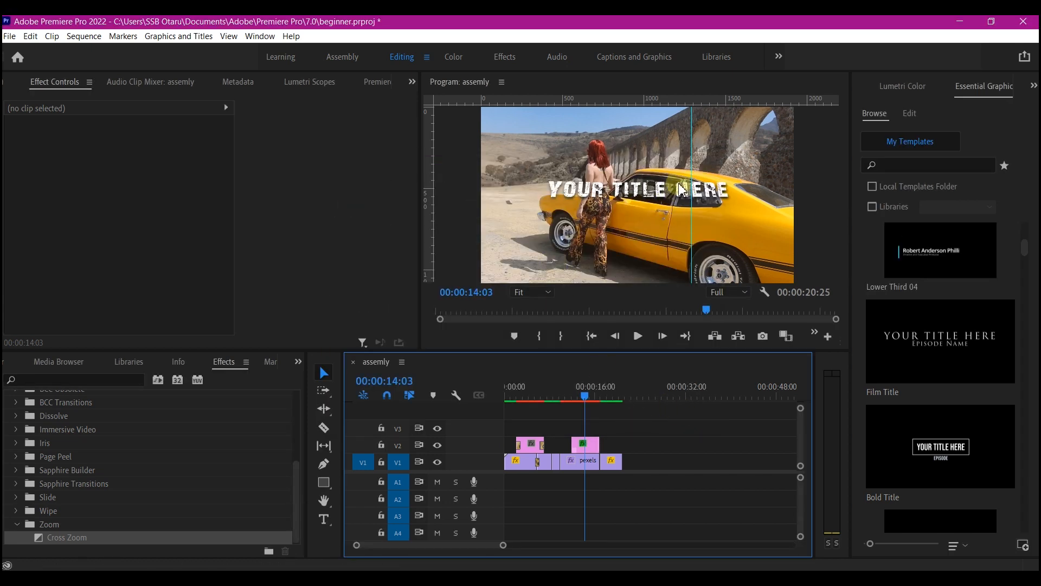
Step: Replace the template's placeholder text with "LESSON ONE" and return to the Selection tool
left_click(632, 195)
double_click(635, 192)
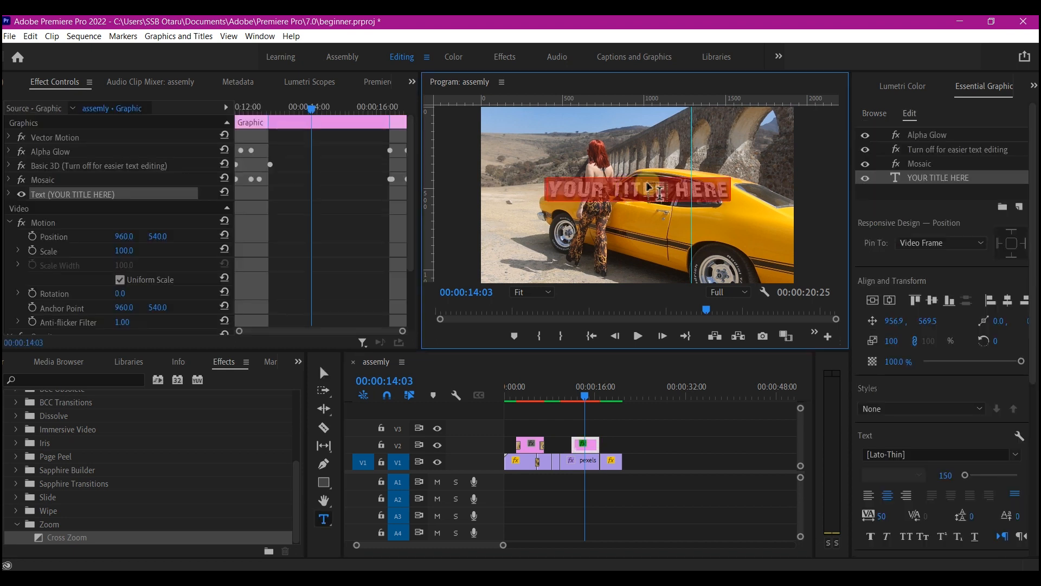
type("LESSIOI")
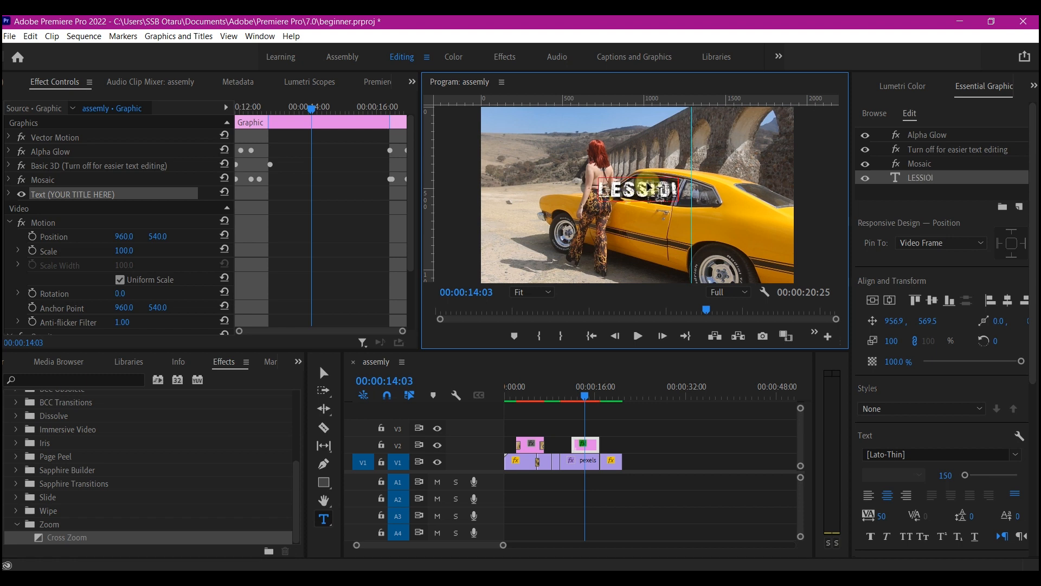
key("BackSpace")
key("BackSpace")
key("BackSpace")
type("ON ONE")
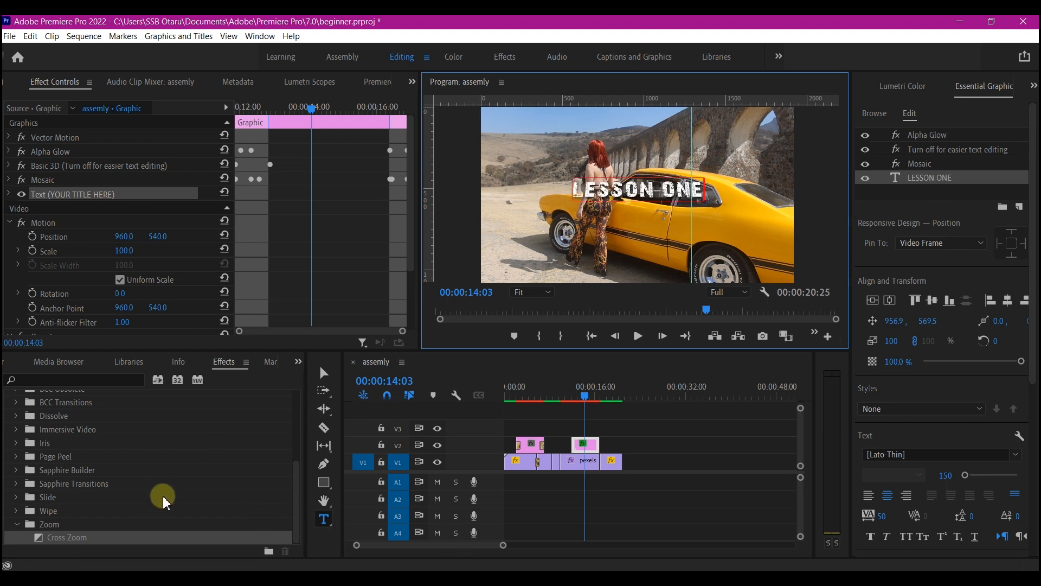
left_click(326, 372)
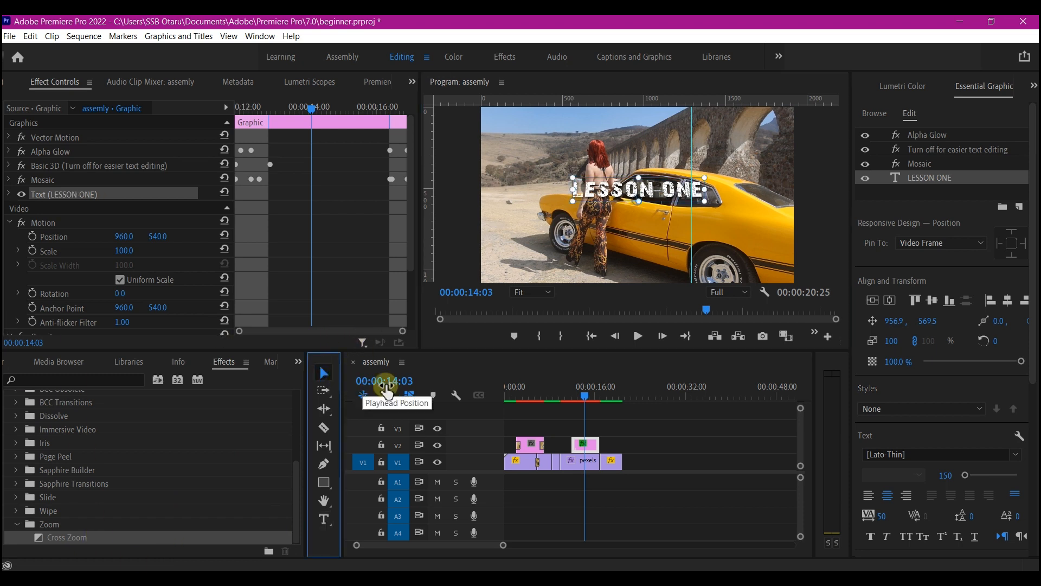
Step: Import the funky-logo-82 MP3 from the project's Sounds folder and place it at the start of track A1
left_click_drag(569, 395, 515, 401)
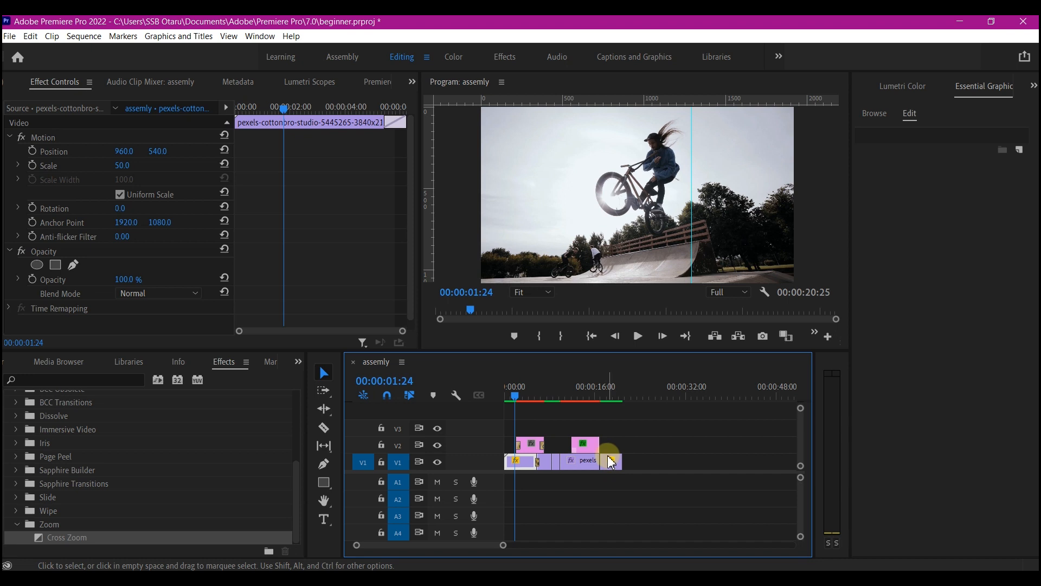
left_click(297, 360)
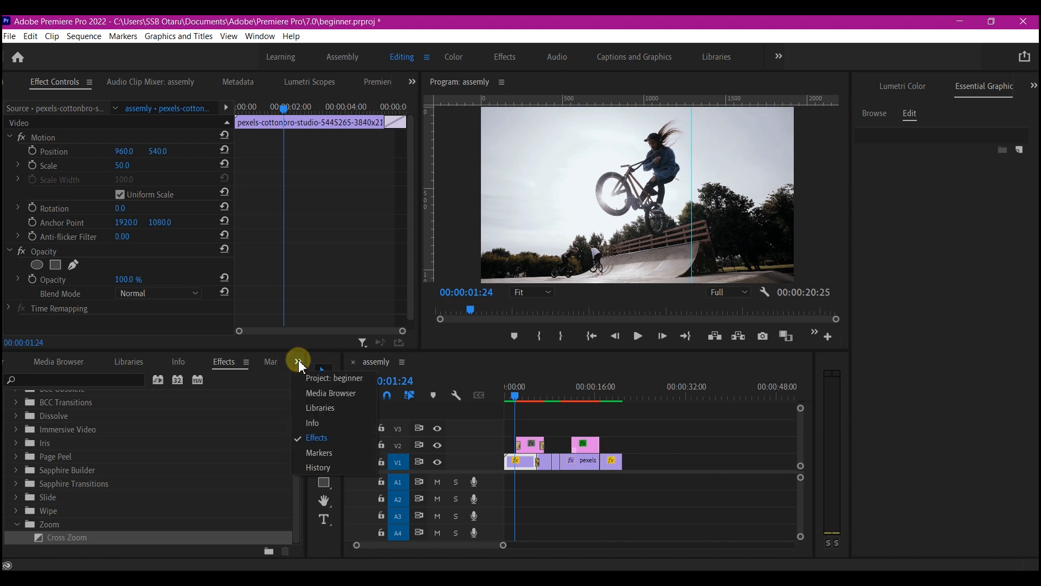
left_click(332, 378)
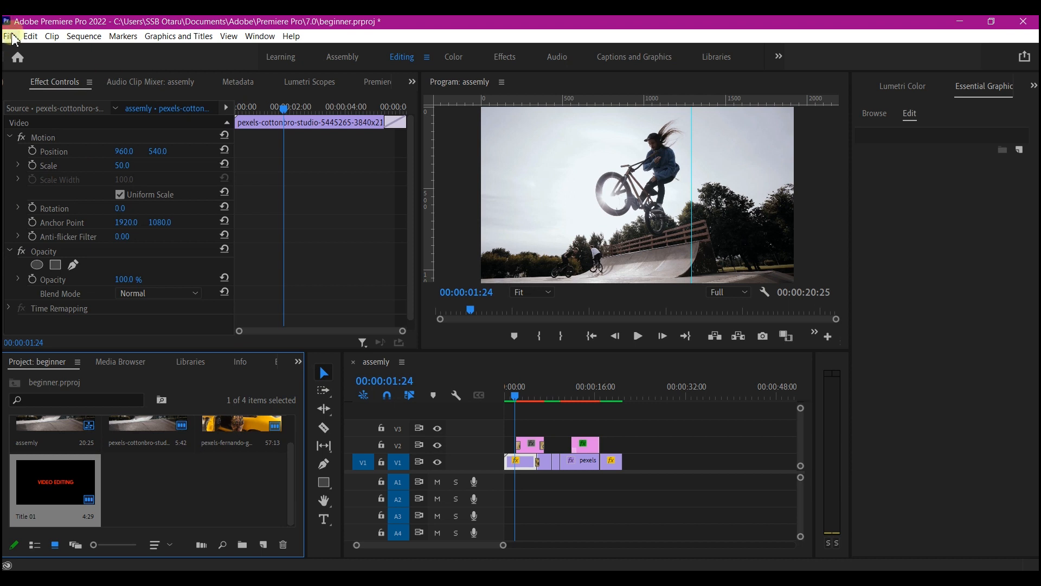
double_click(191, 496)
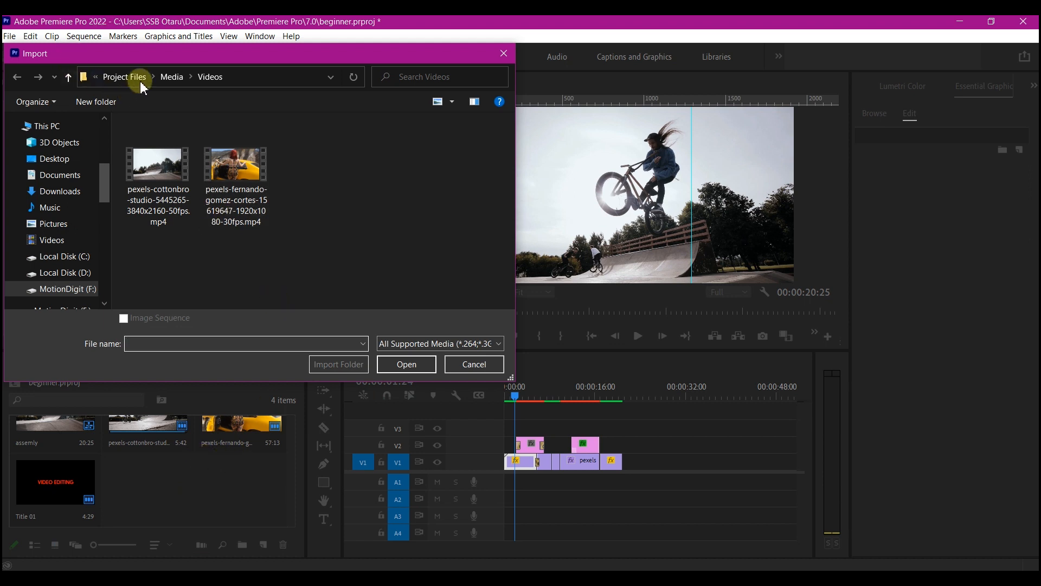
left_click(170, 76)
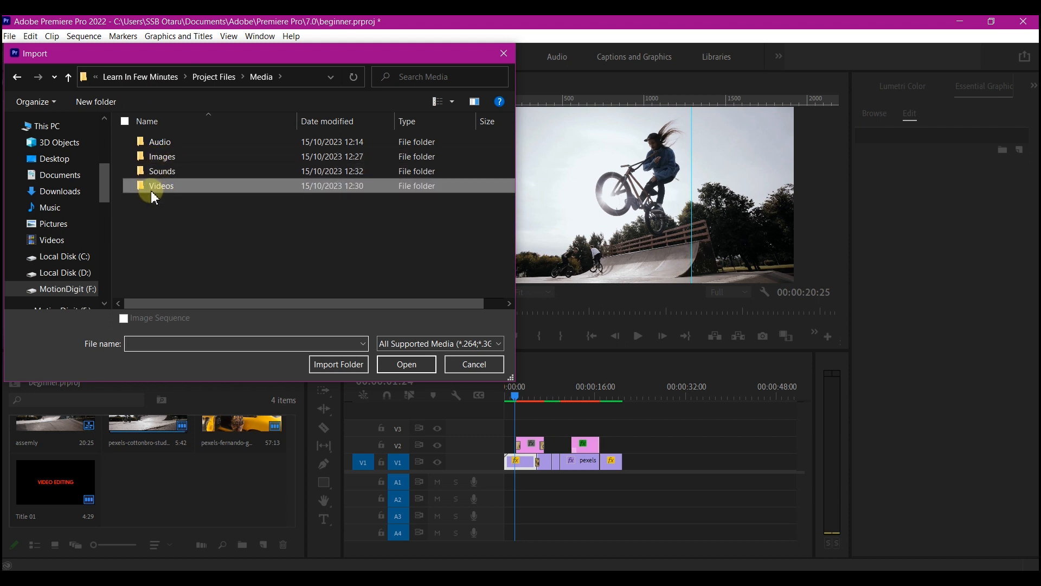
double_click(157, 173)
left_click(149, 142)
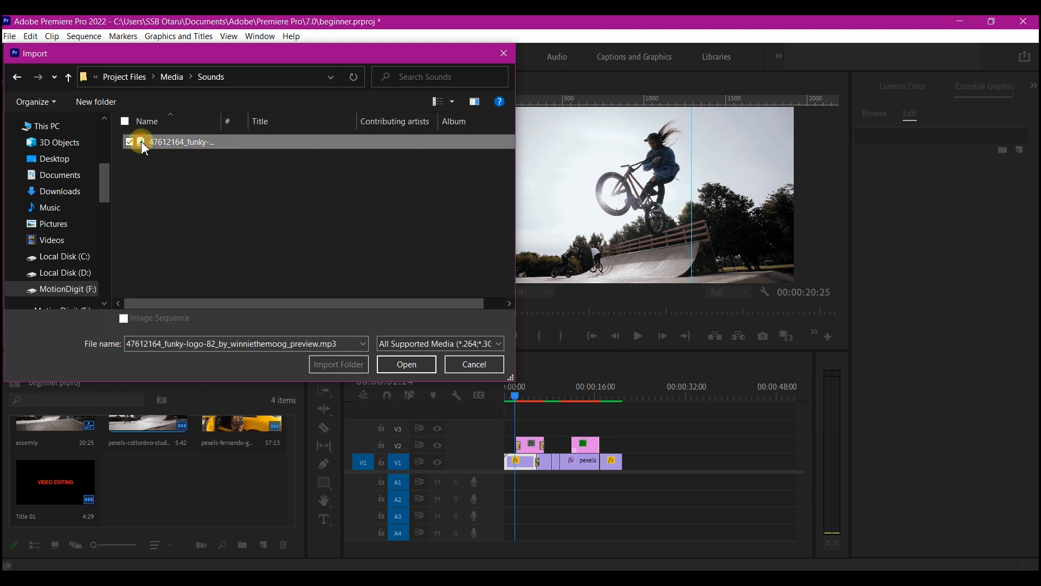
left_click(407, 364)
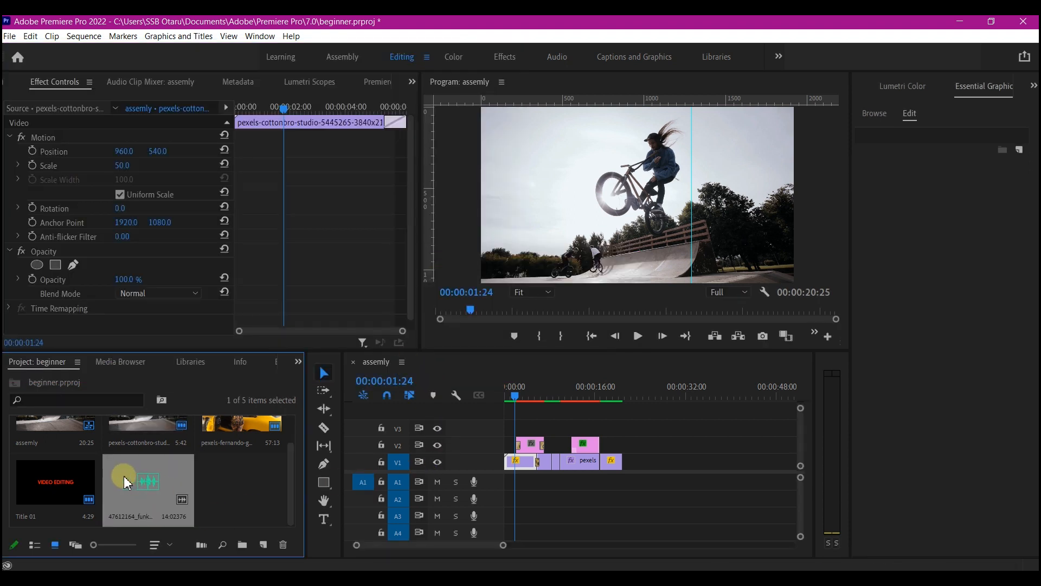
left_click_drag(134, 484, 499, 483)
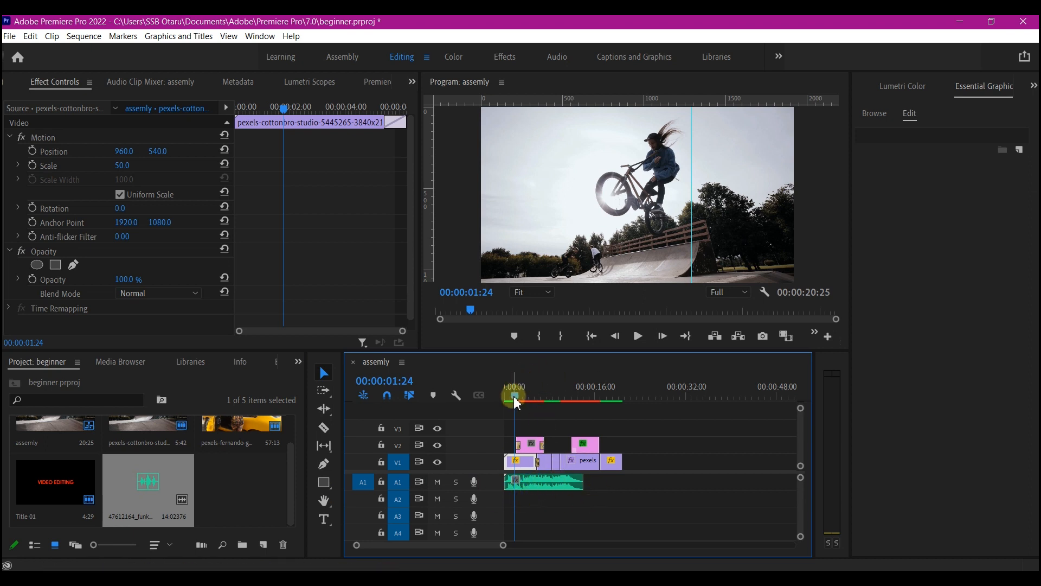
Step: Turn off Level keyframing for the music clip on A1 and set its volume level to -25 dB
left_click(550, 481)
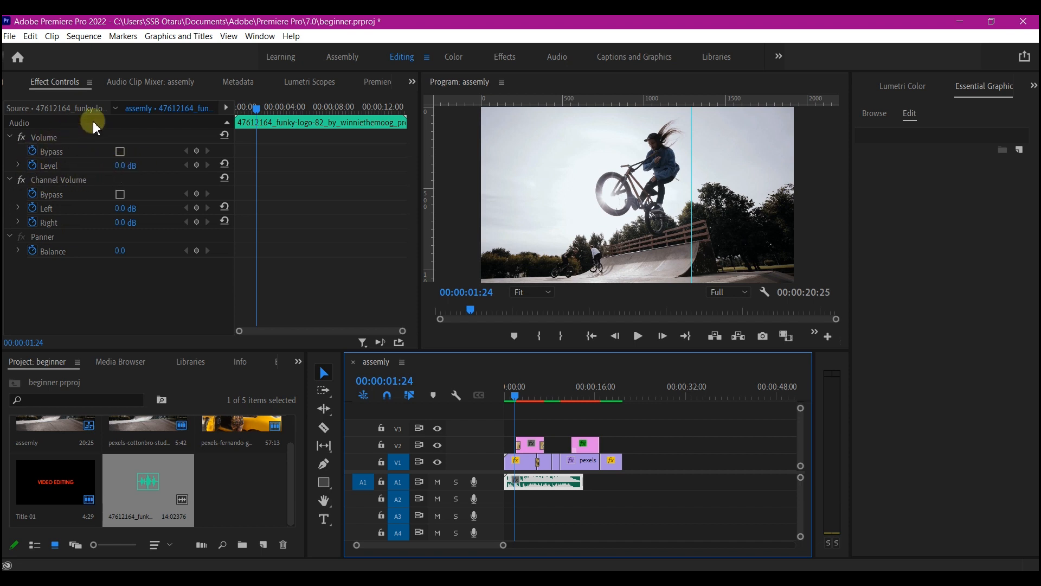
left_click(39, 166)
left_click(120, 166)
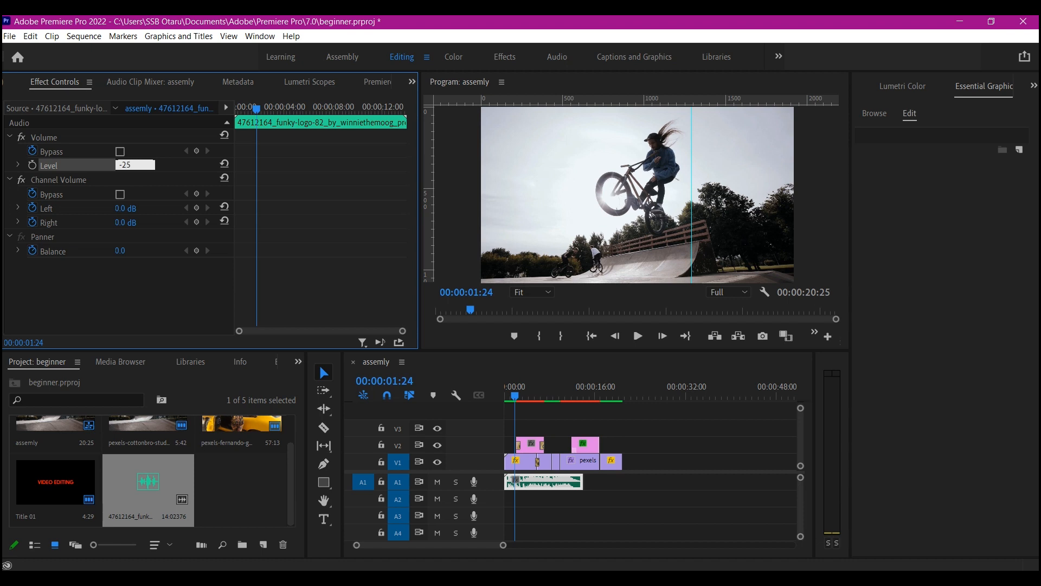
key("Return")
Step: Play the sequence from the start to check the titles, transitions and background music
left_click(578, 461)
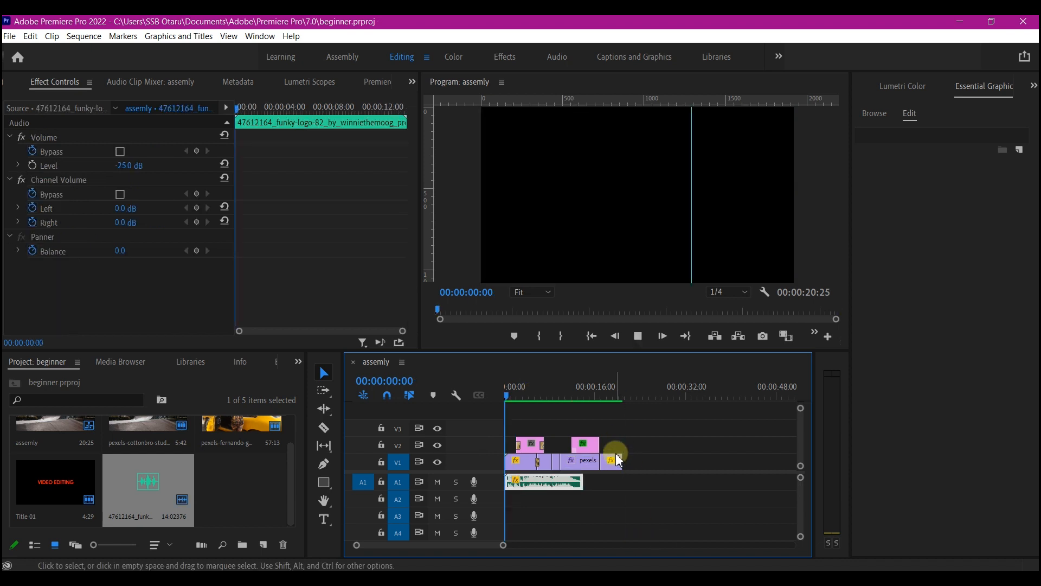
key("space")
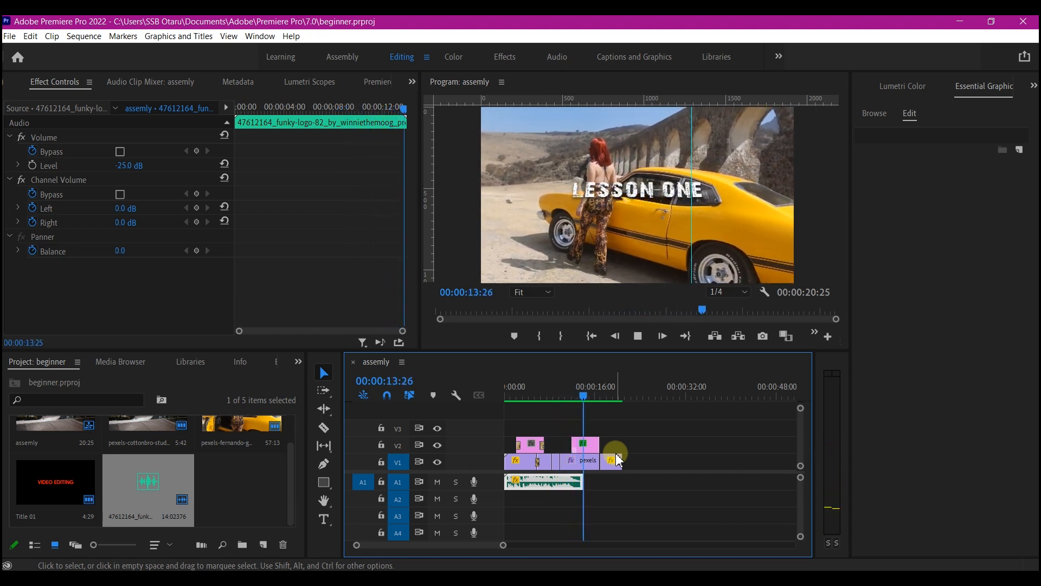
key("space")
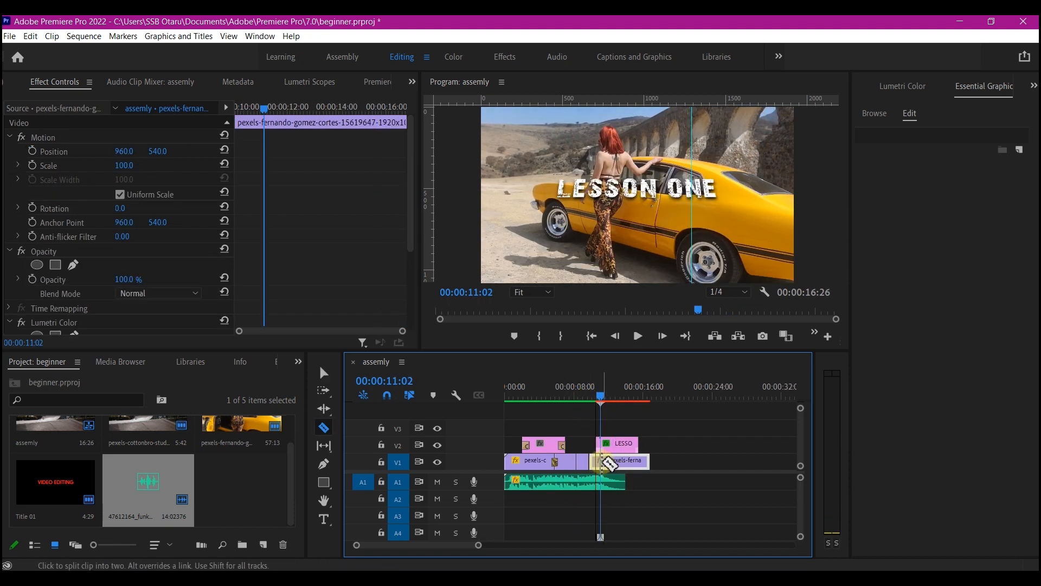
Step: Cut the yellow car clip on V1 at the playhead, 00:00:11:02, and return to the Selection tool
left_click(601, 462)
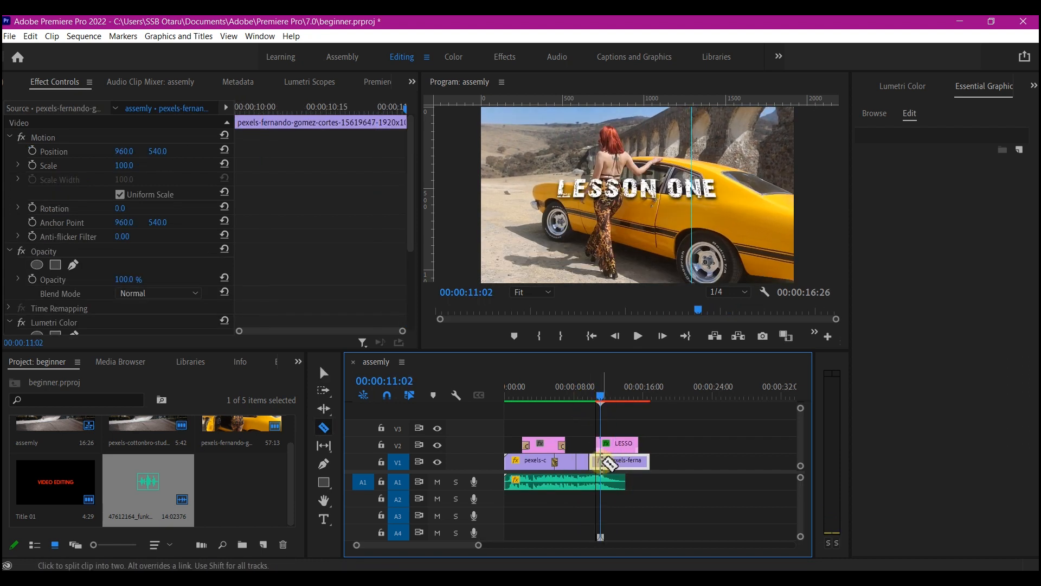
key("v")
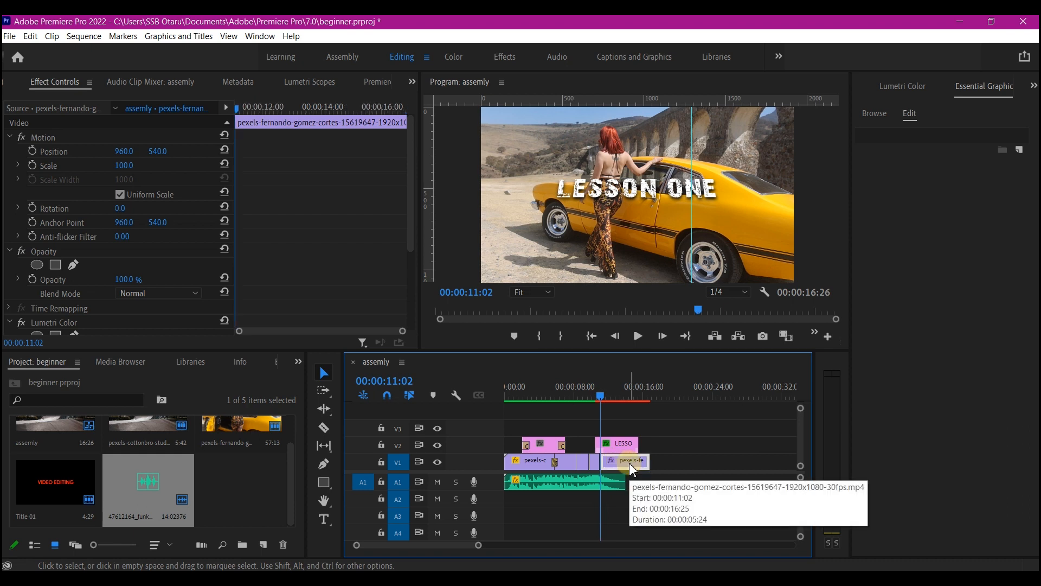
Step: Grade the clip after the cut in Lumetri Color: Temperature -6.5, Tint -14.0, Saturation 46.7, Blacks -36.4, Contrast 30.8 and Shadows -29.0
left_click(903, 87)
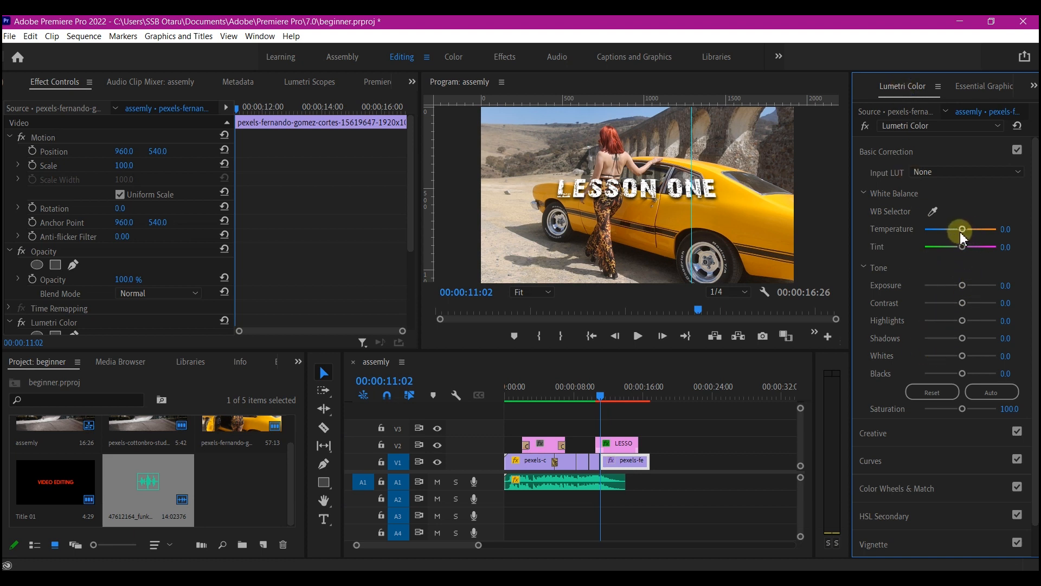
left_click_drag(963, 229, 958, 233)
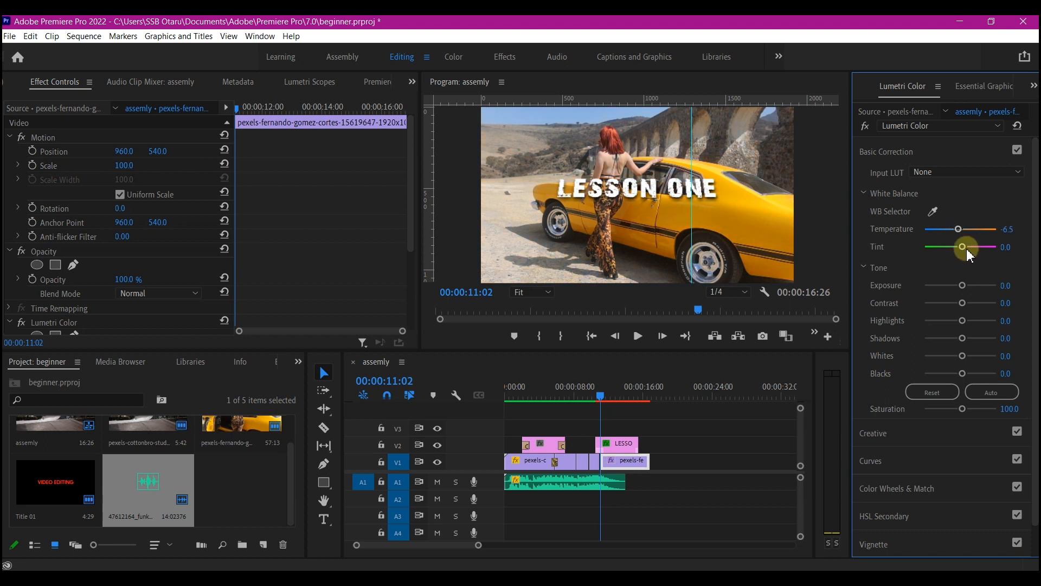
left_click_drag(962, 245, 955, 246)
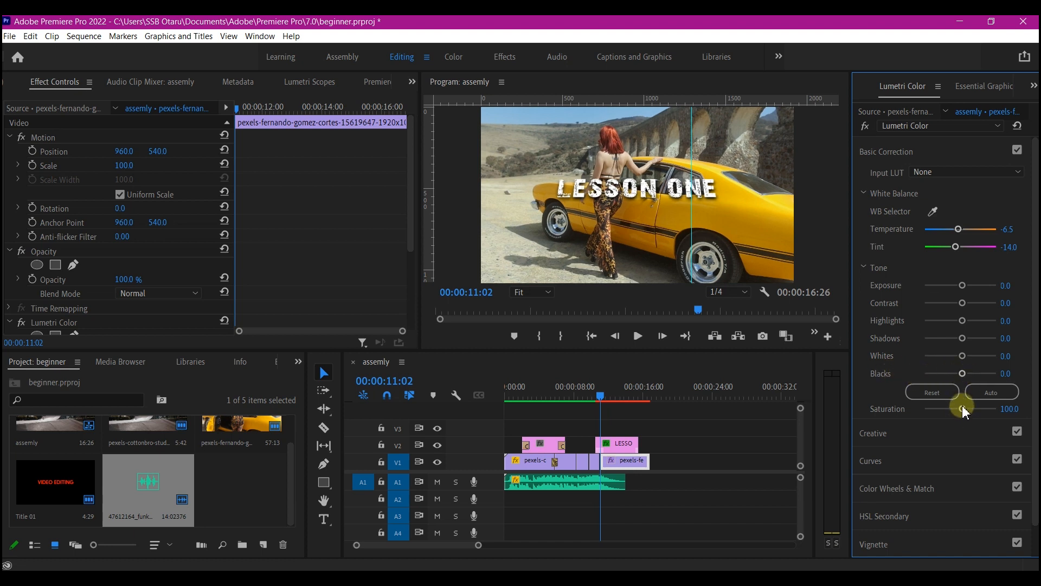
left_click_drag(963, 407, 940, 410)
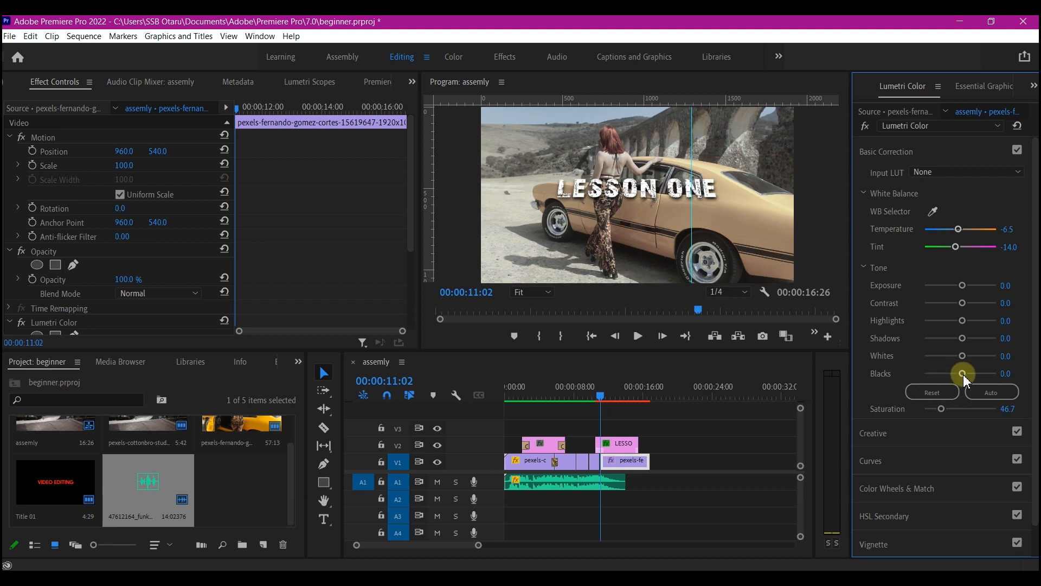
left_click_drag(963, 375, 949, 378)
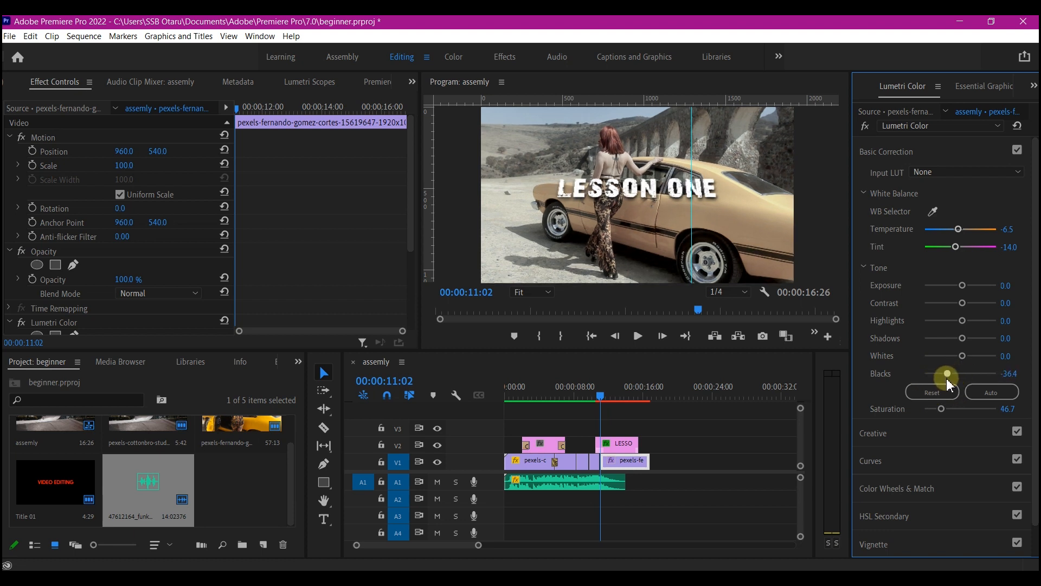
left_click_drag(964, 308, 955, 343)
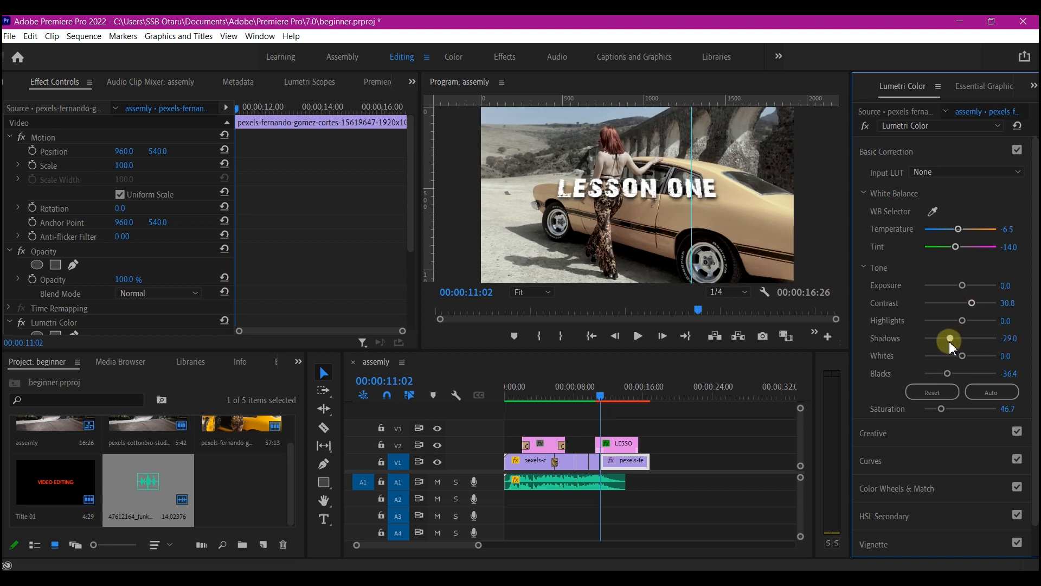
Step: Play the sequence across the new cut to check the colour change, and select the last clip on V1
left_click_drag(588, 395, 577, 399)
key("space")
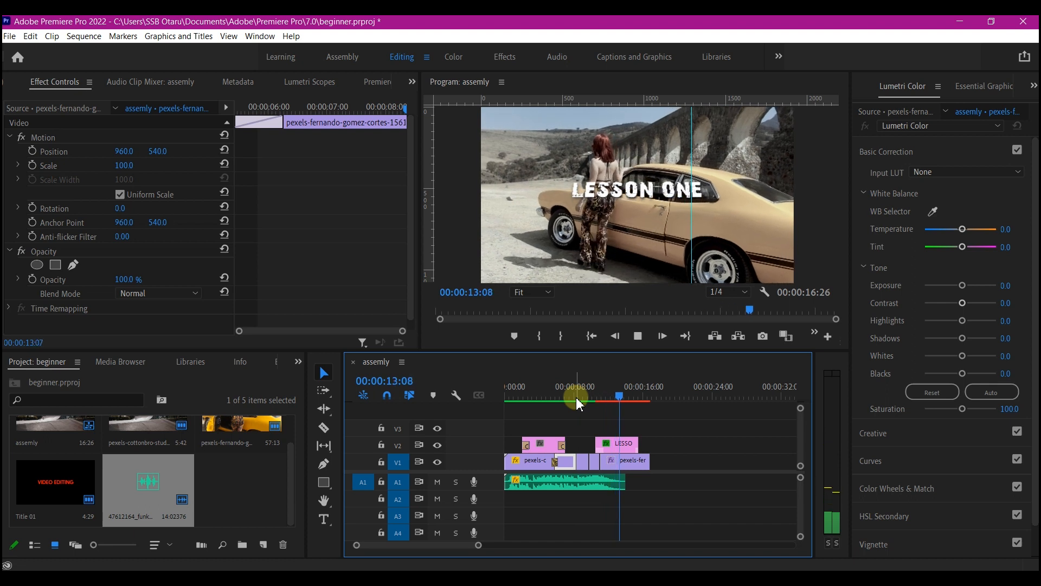
left_click(629, 460)
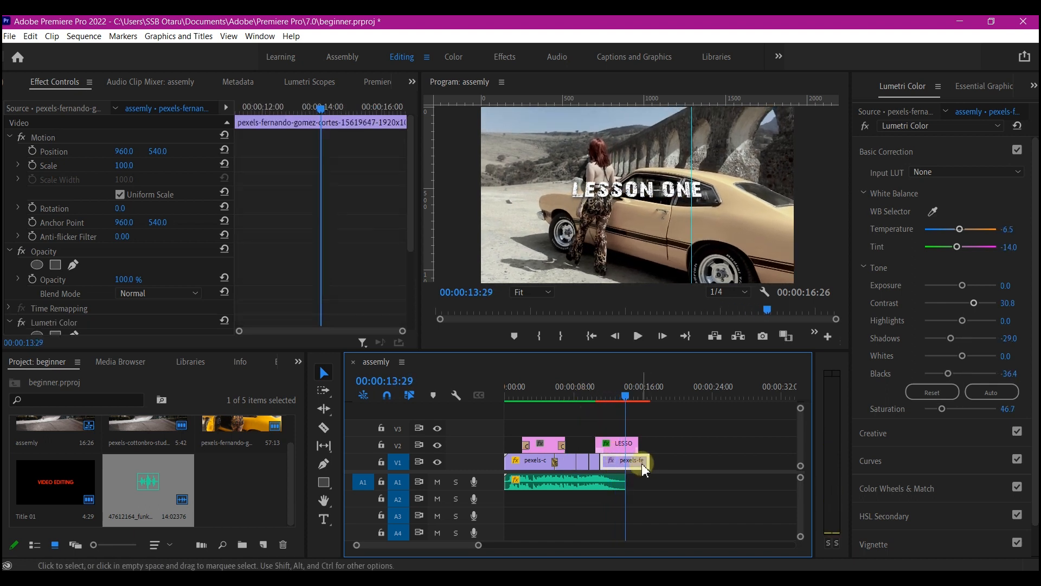
Step: Apply the Dip to Black transition from the Dissolve video transitions to the end of the last clip on V1
left_click(298, 361)
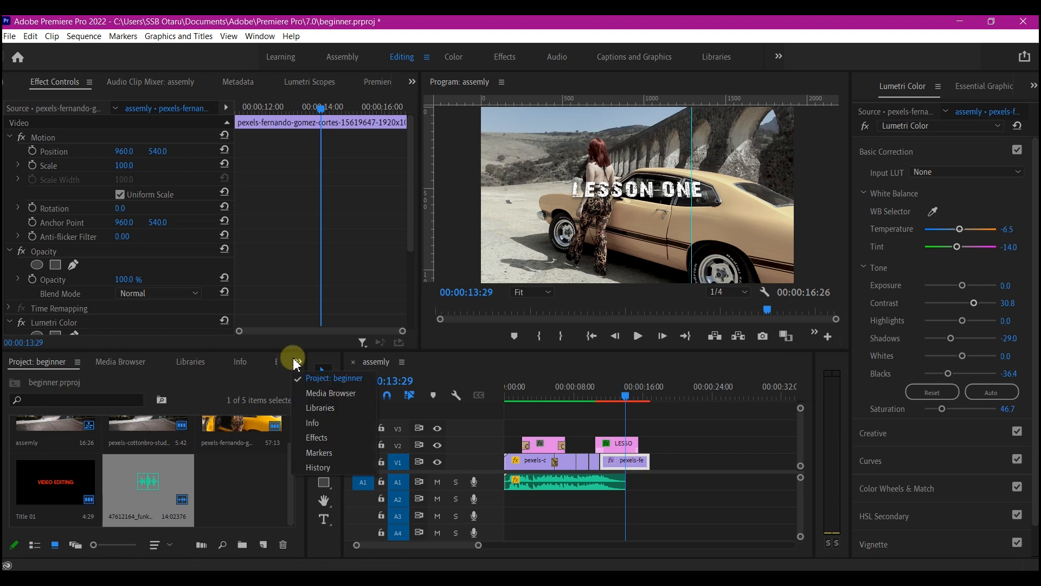
left_click(325, 437)
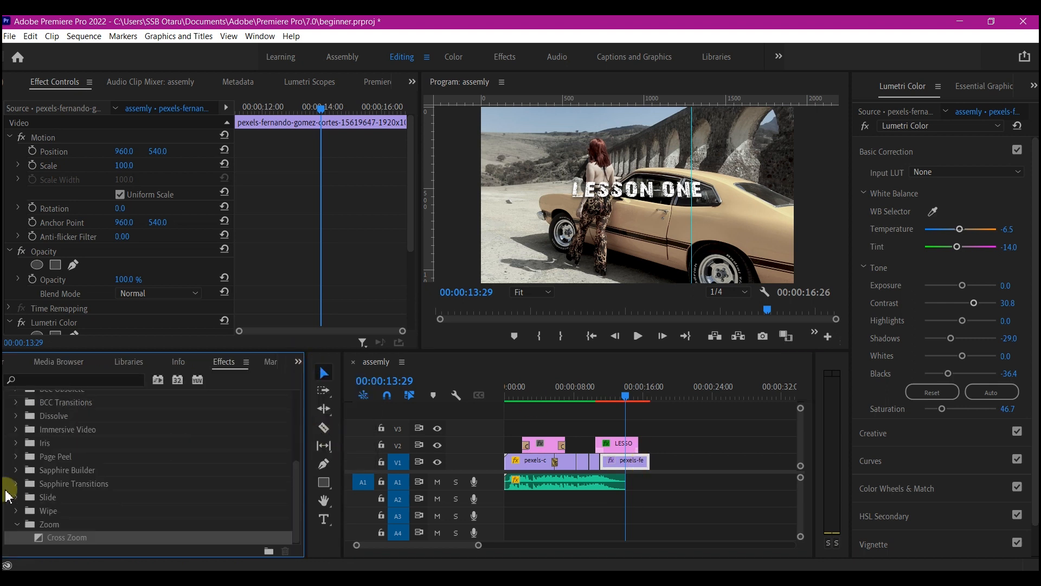
scroll(59, 442, "up", 3)
double_click(58, 479)
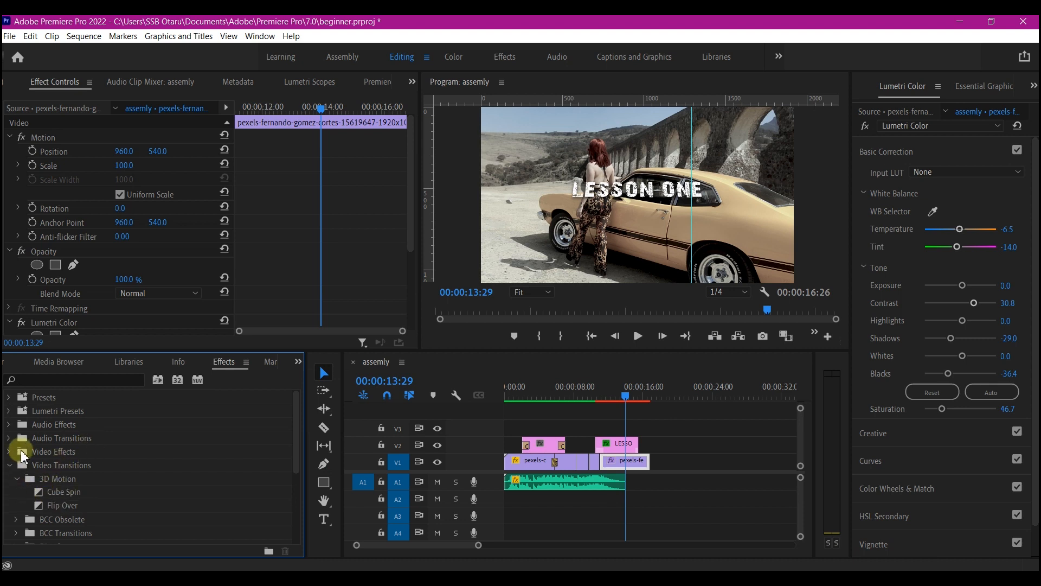
left_click(18, 479)
scroll(70, 503, "down", 1)
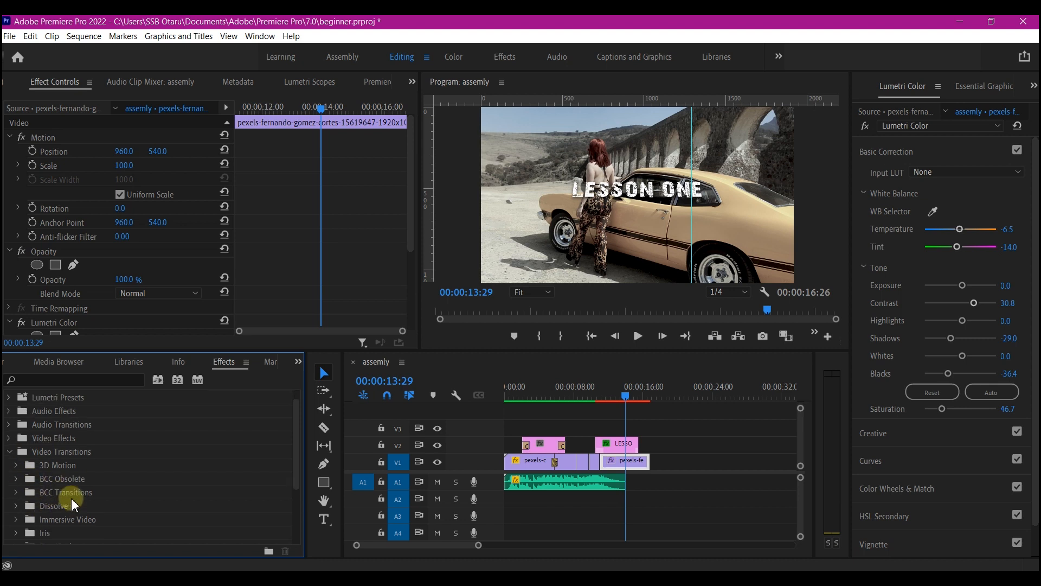
left_click(16, 507)
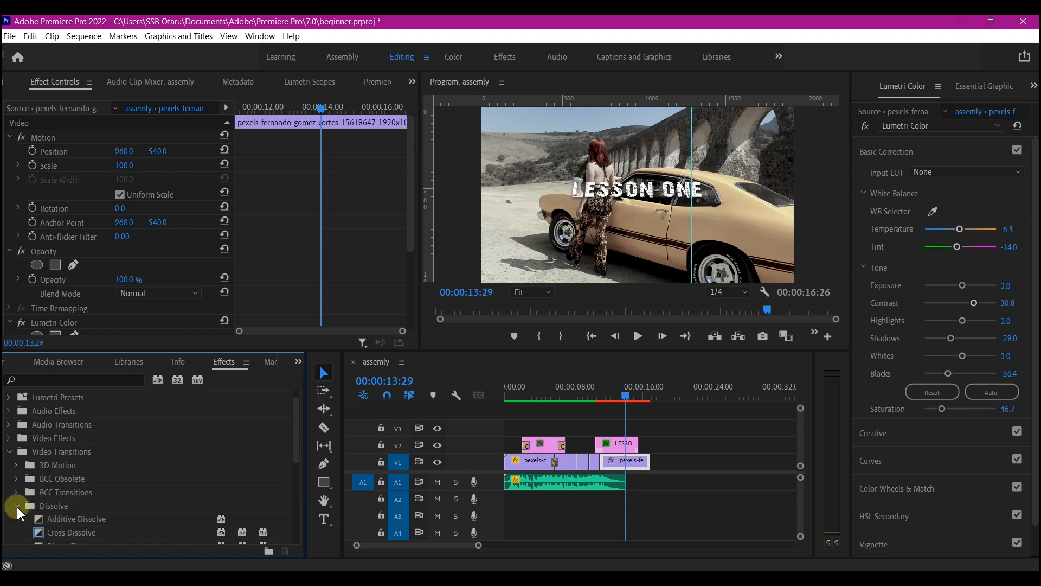
scroll(87, 519, "down", 2)
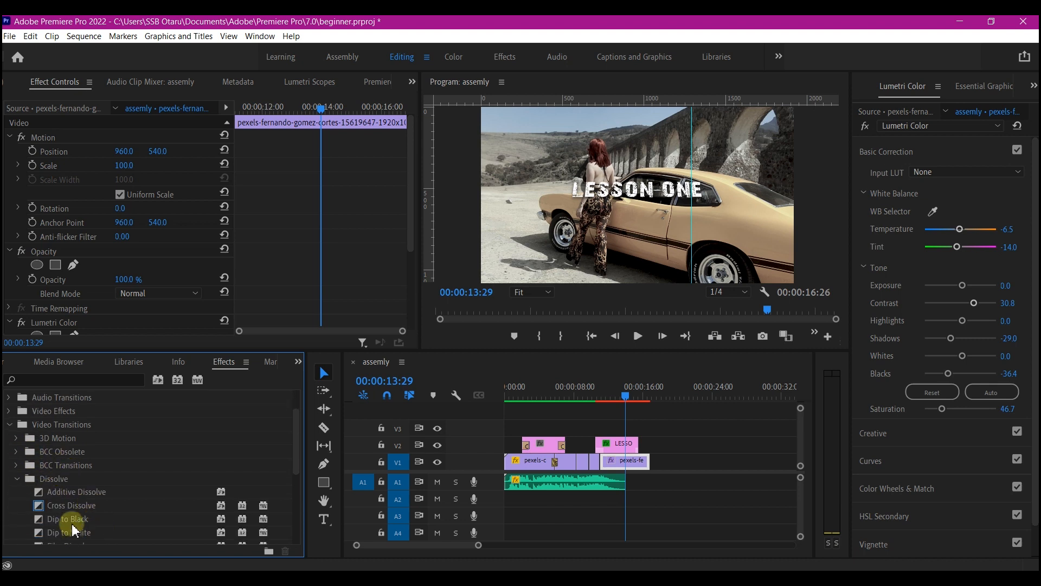
left_click_drag(72, 524, 647, 461)
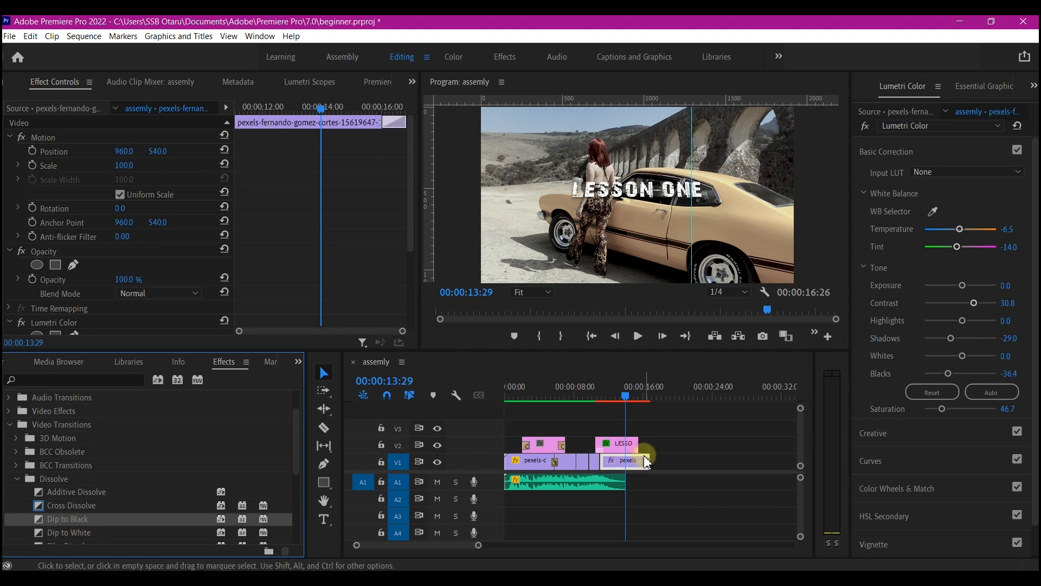
Step: Play the end of the sequence to check the Dip to Black transition
left_click(630, 399)
key("space")
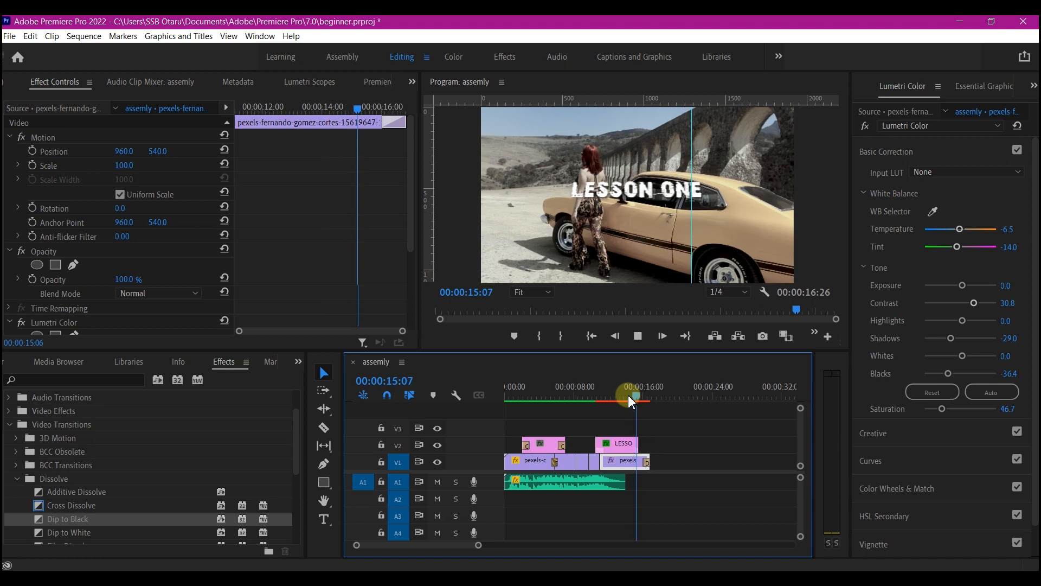
left_click(623, 395)
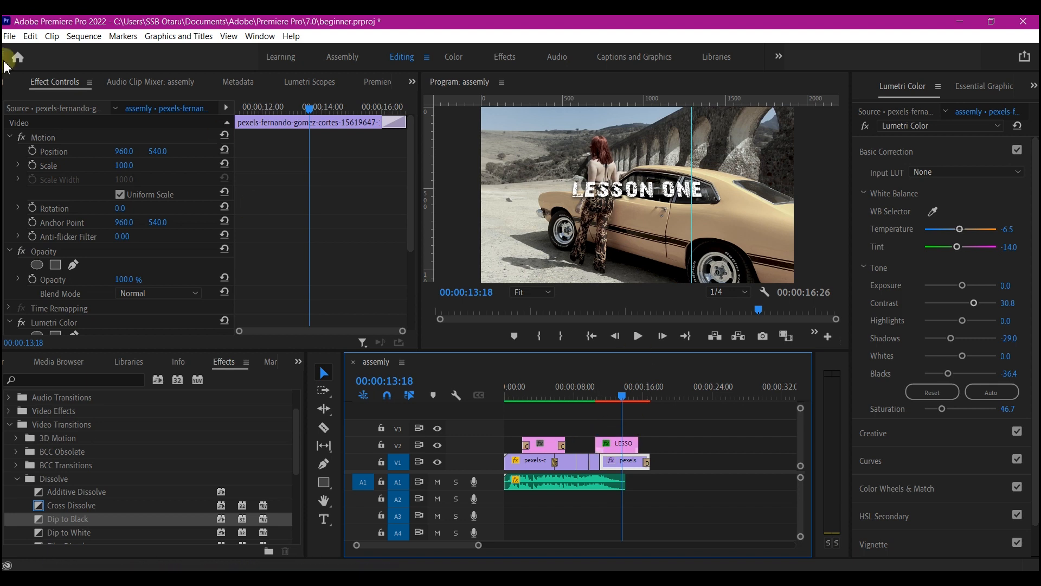
Step: Open the media export settings for the assemly sequence and choose H.264 as the format
left_click(10, 38)
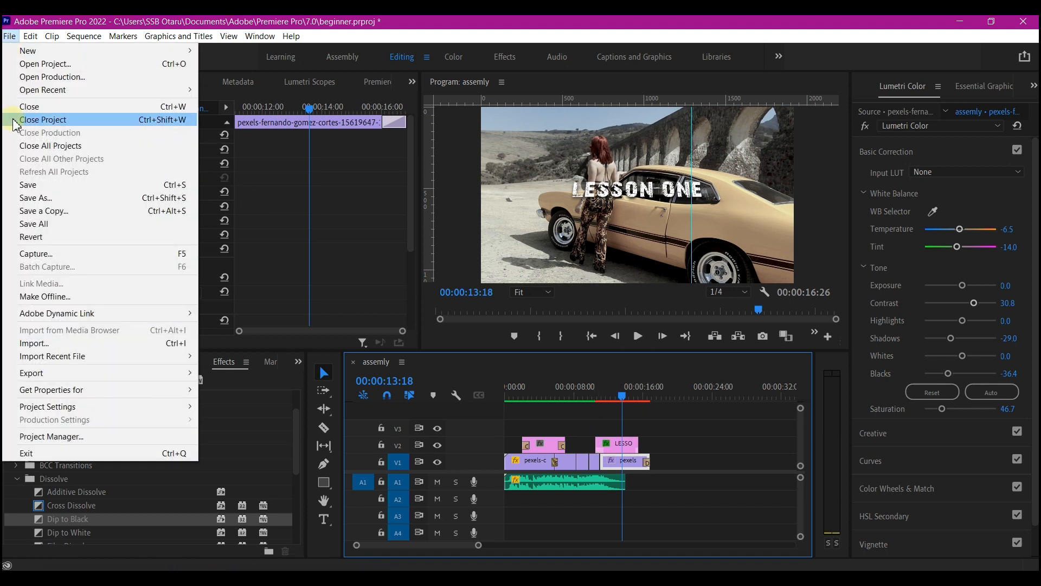
mouse_move(185, 373)
left_click(227, 375)
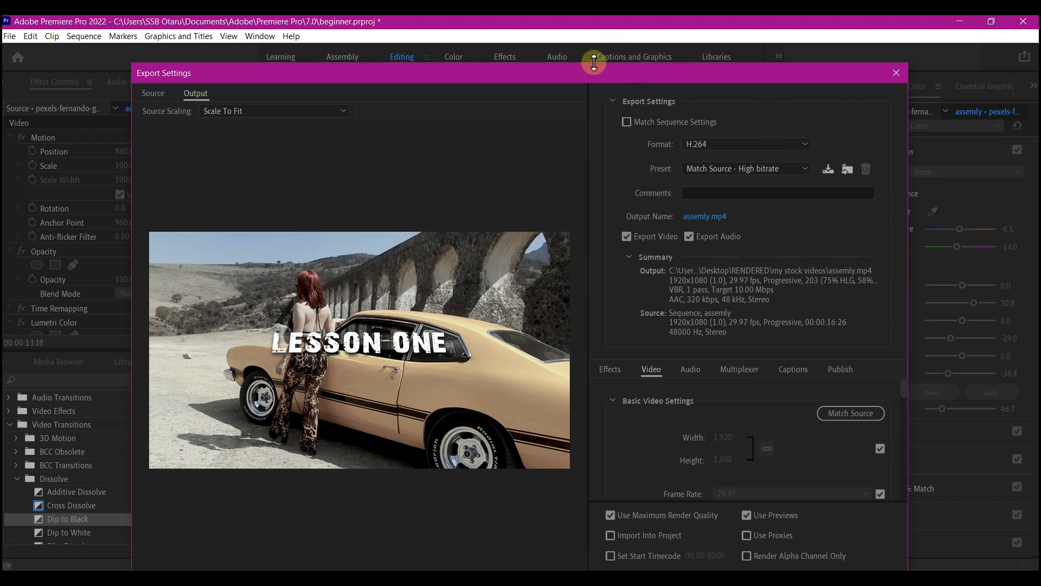
left_click_drag(592, 62, 582, 42)
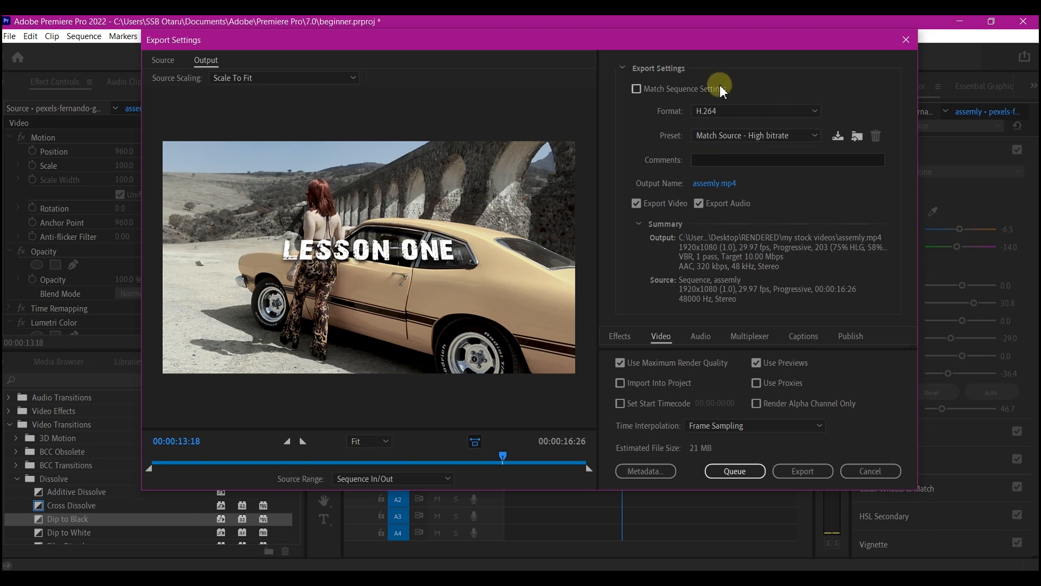
left_click(755, 111)
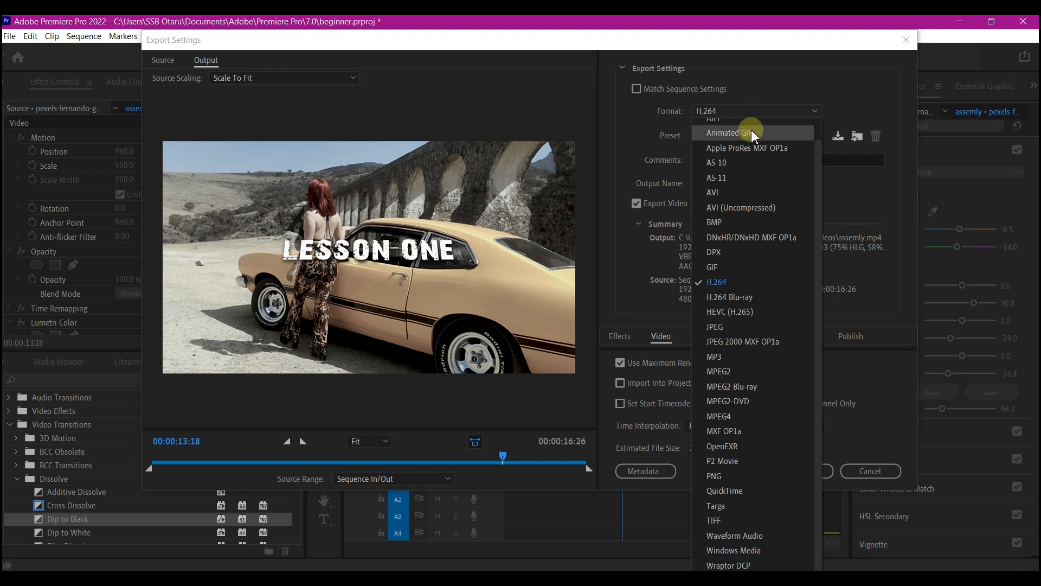
left_click(738, 288)
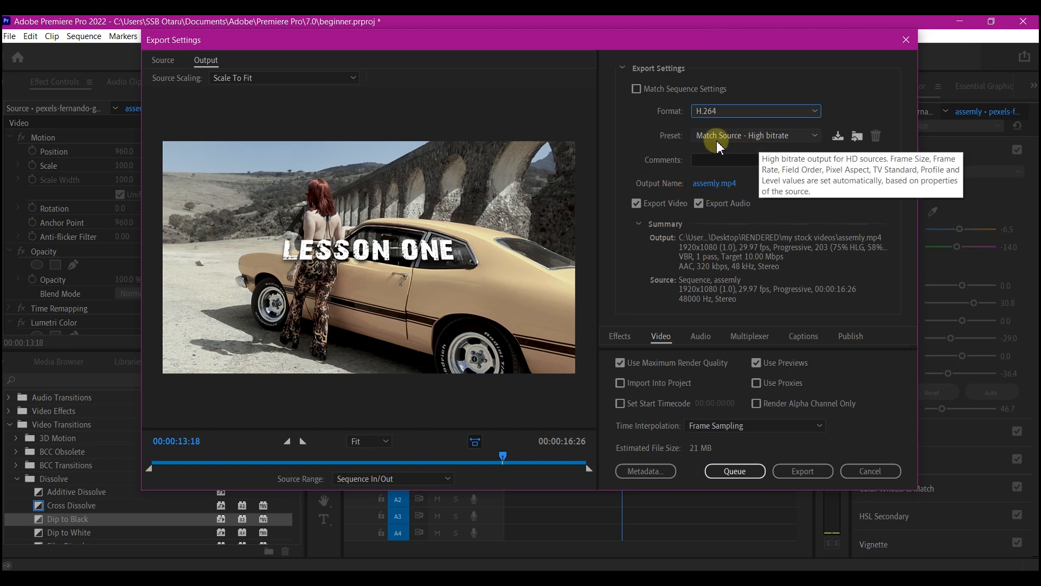
Step: Use the Match Source - High bitrate preset and set the output file to assemly.mp4 in the my stock videos folder
left_click(812, 140)
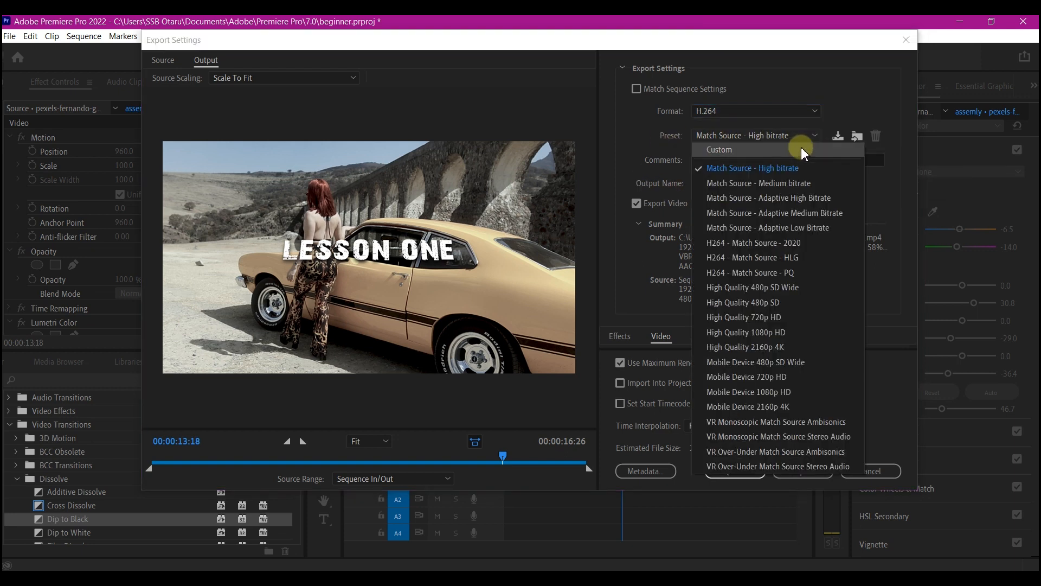
left_click(781, 171)
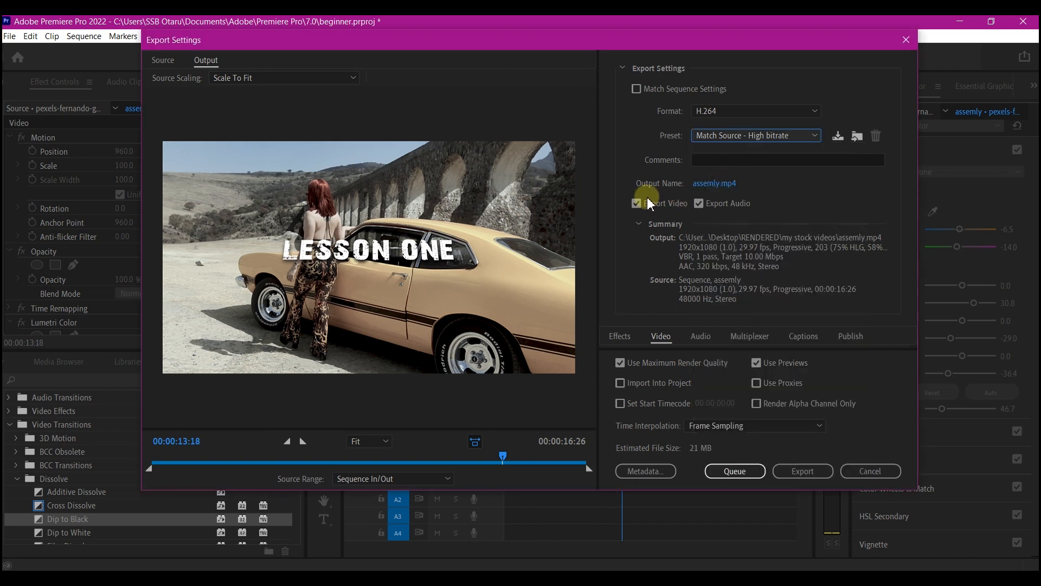
left_click(712, 186)
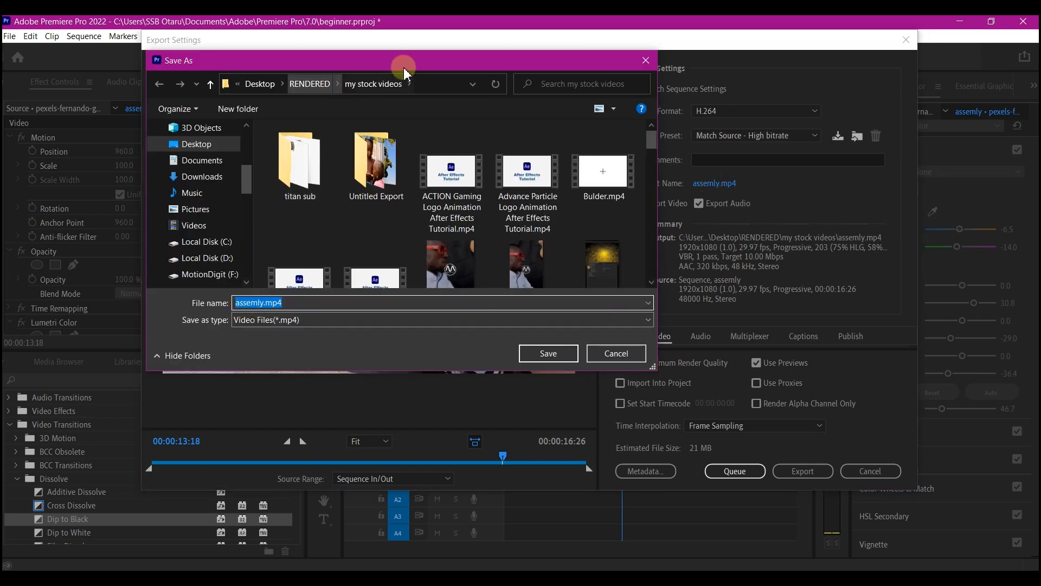
left_click(553, 352)
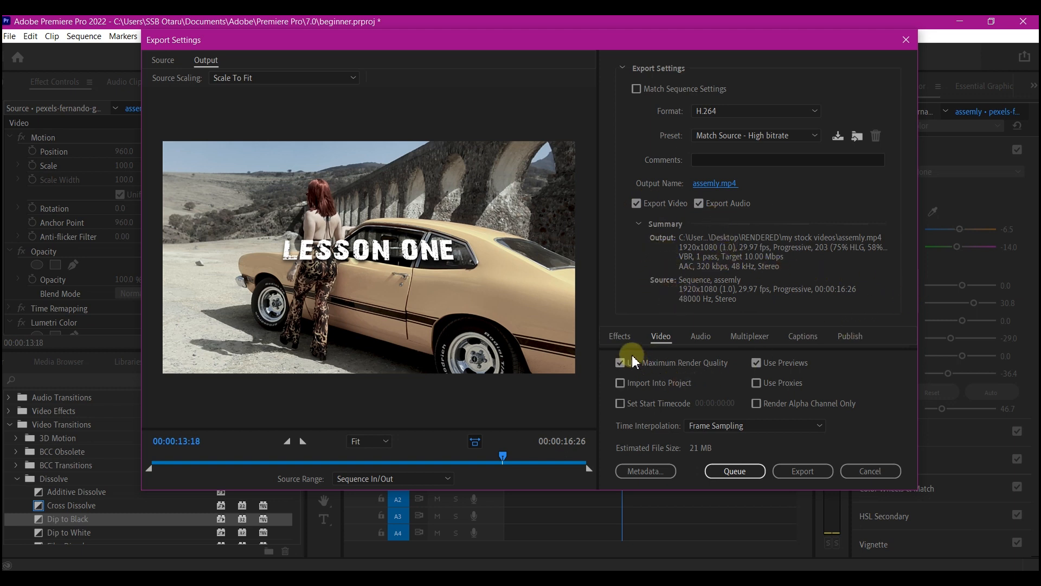
Step: Look through the effects, video and audio export settings and export the sequence
left_click(620, 337)
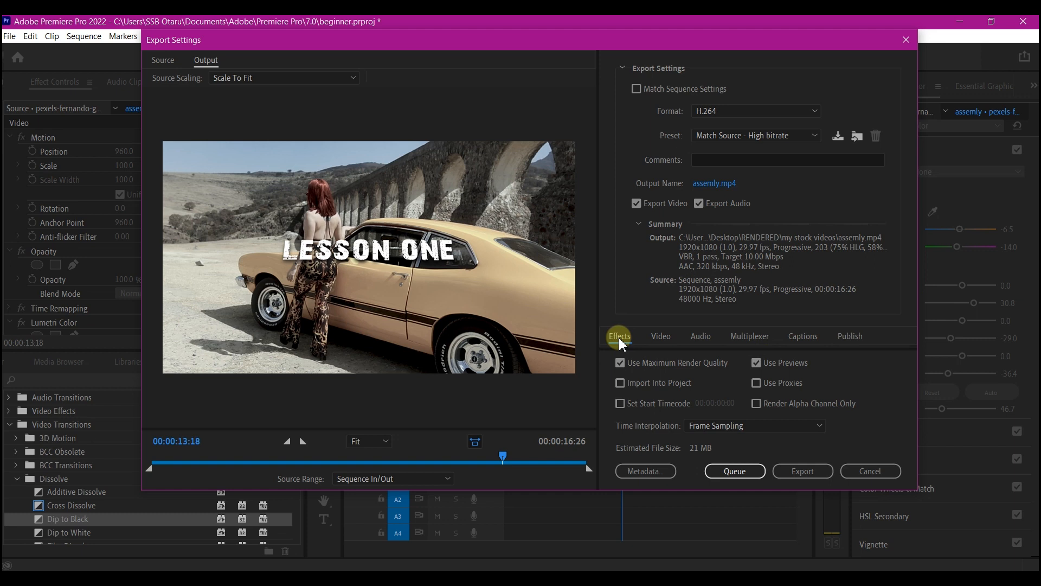
left_click(662, 337)
left_click(701, 337)
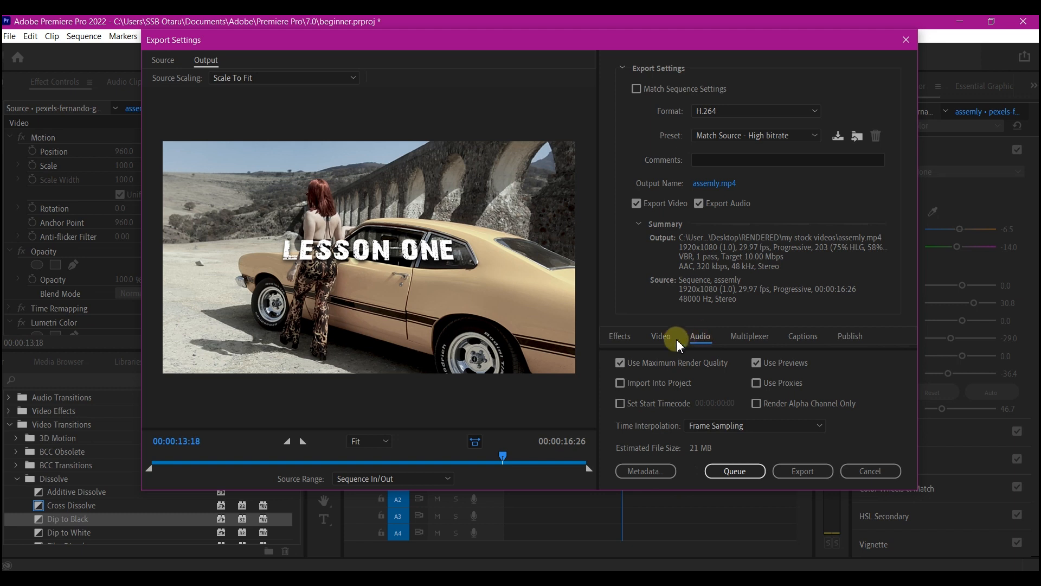
left_click(662, 335)
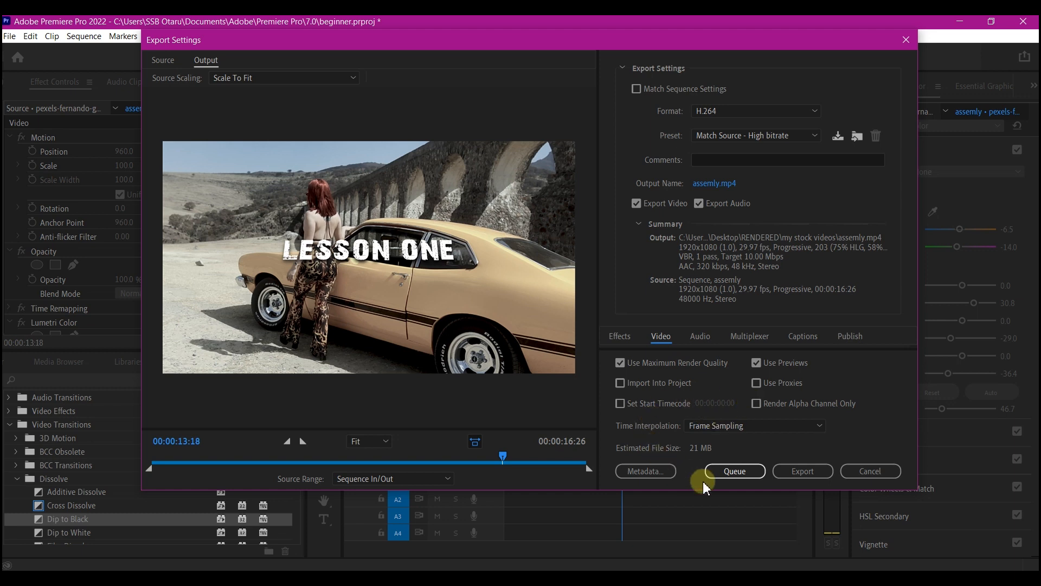
left_click(738, 475)
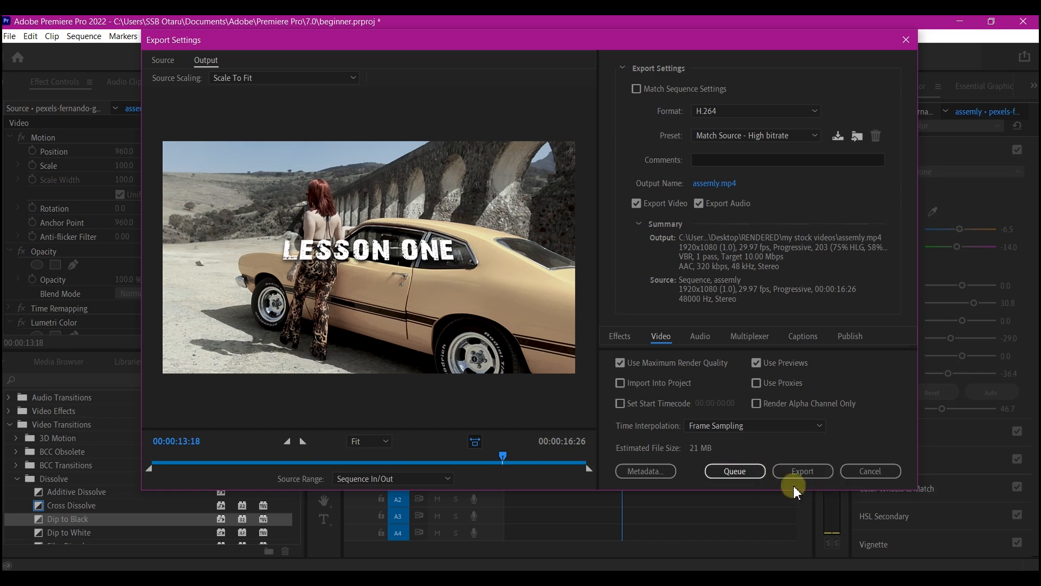
left_click(818, 470)
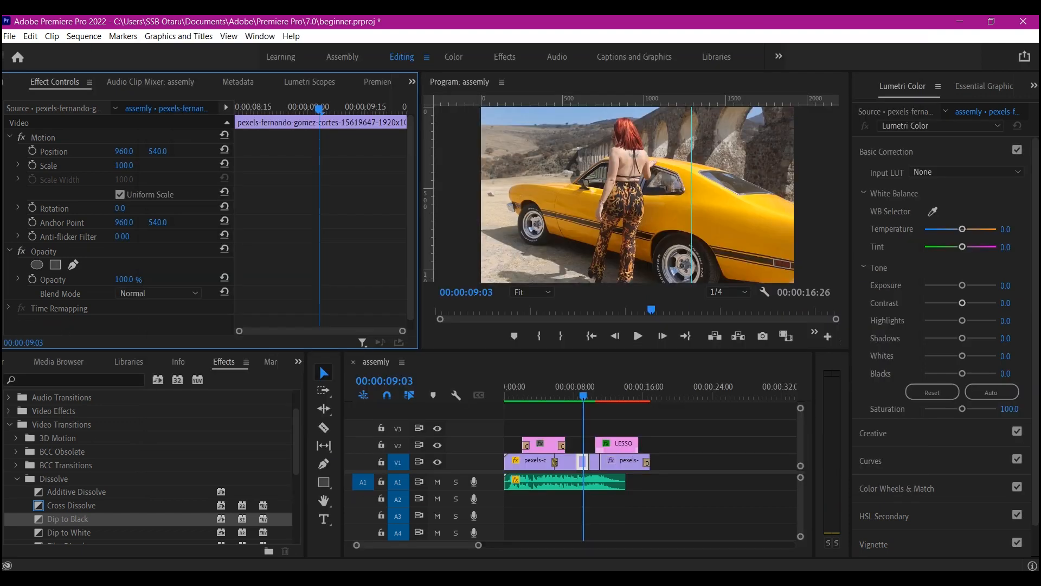
Step: Switch to the my stock videos folder in File Explorer and play the exported assemly.mp4 full screen in Media Player
mouse_move(312, 578)
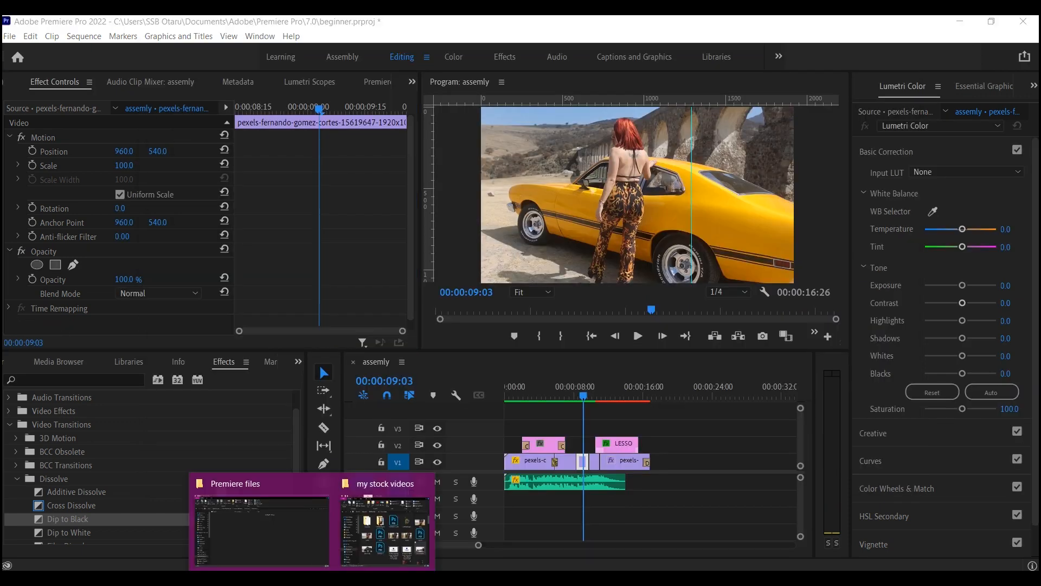
left_click(377, 495)
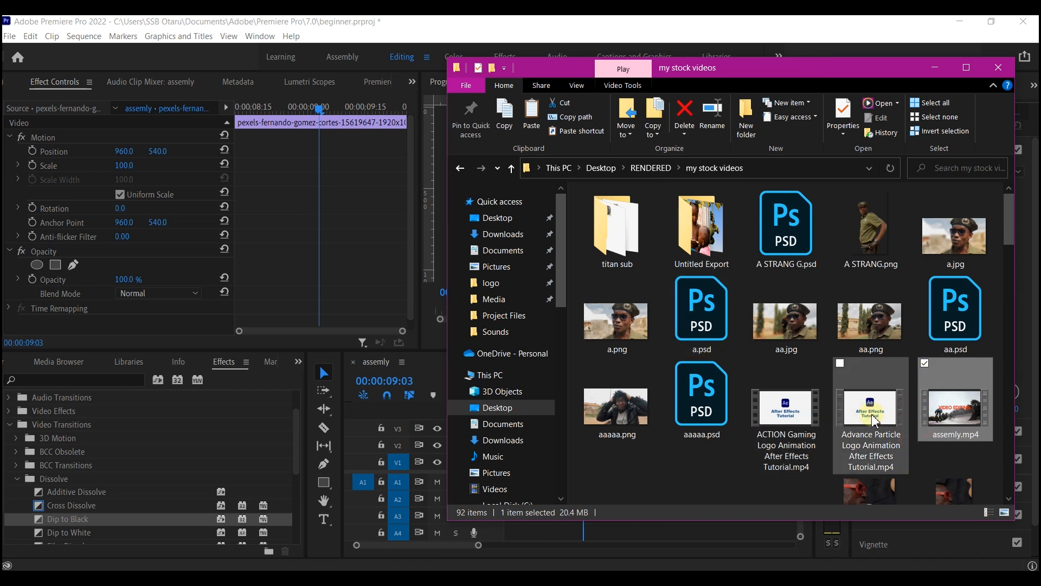
double_click(955, 408)
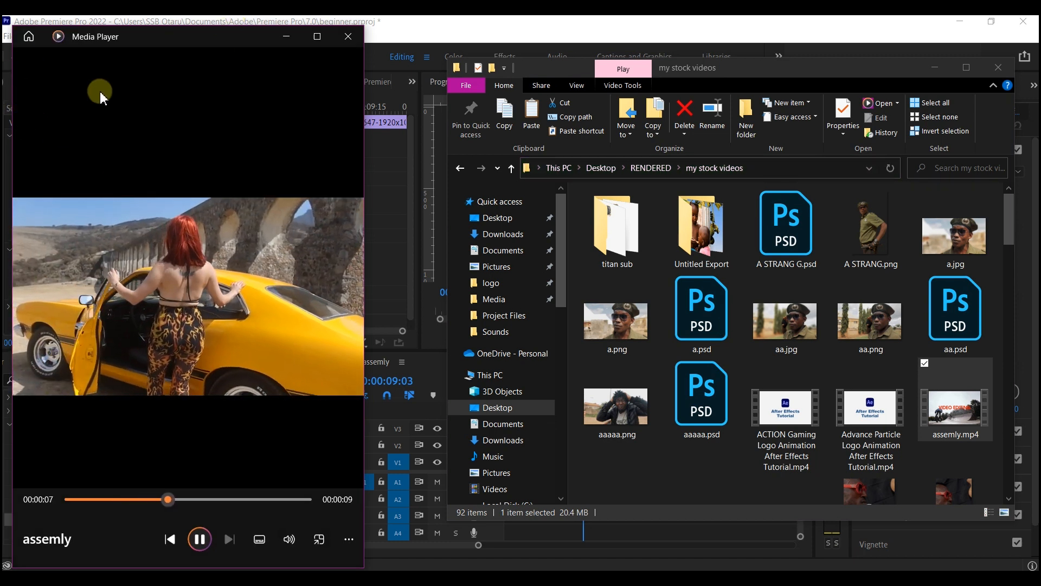
double_click(73, 242)
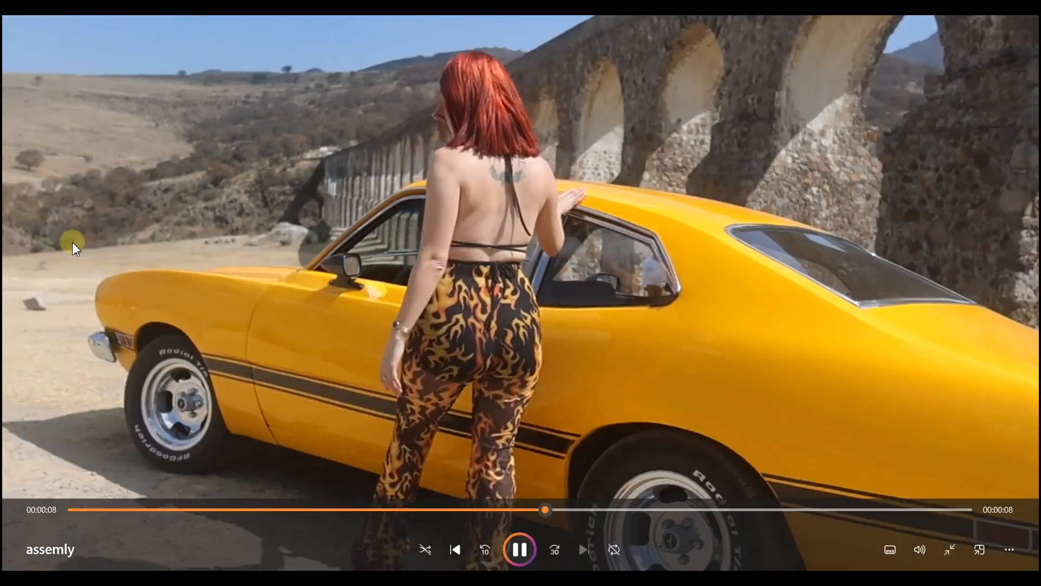